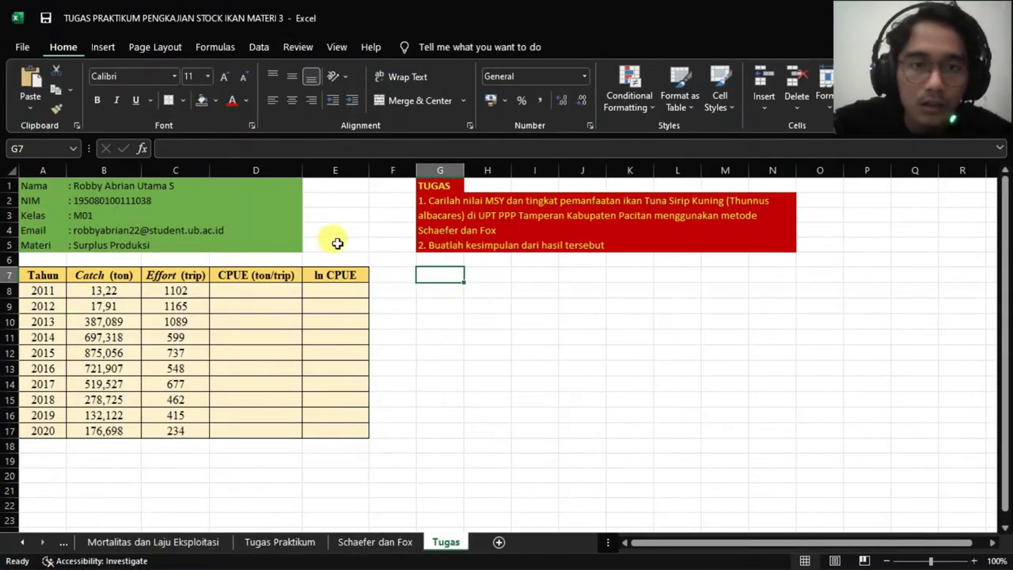
left_click(372, 235)
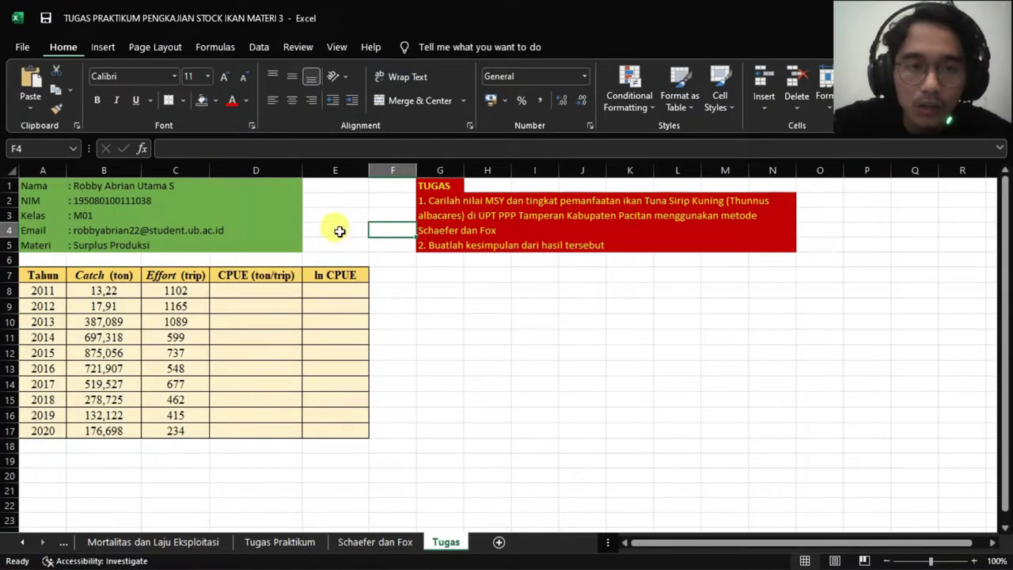
left_click(340, 231)
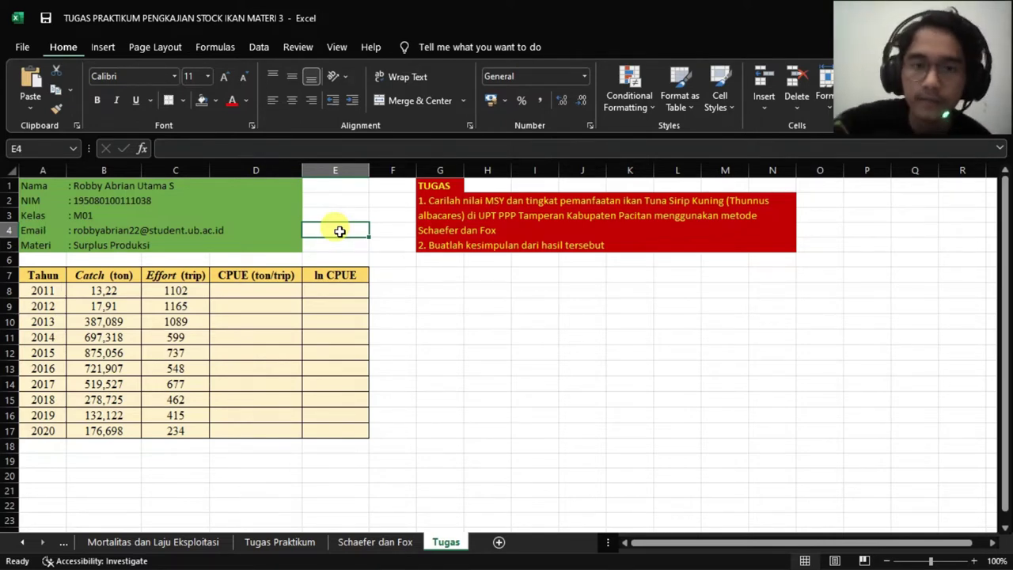
left_click(392, 290)
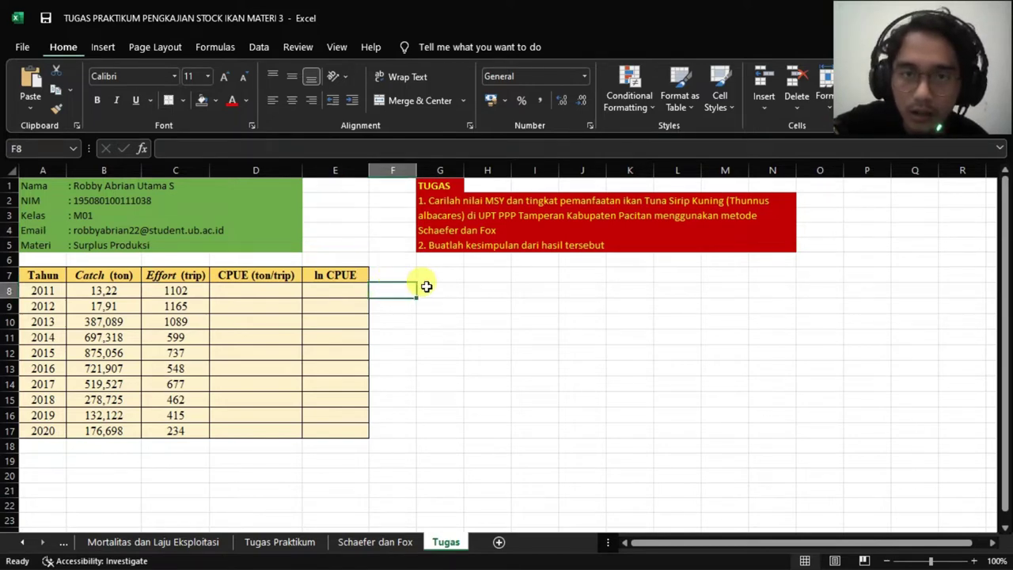
Calculate CPUE in D8 with the formula =B8/C8 and fill it down to D17
left_click(248, 293)
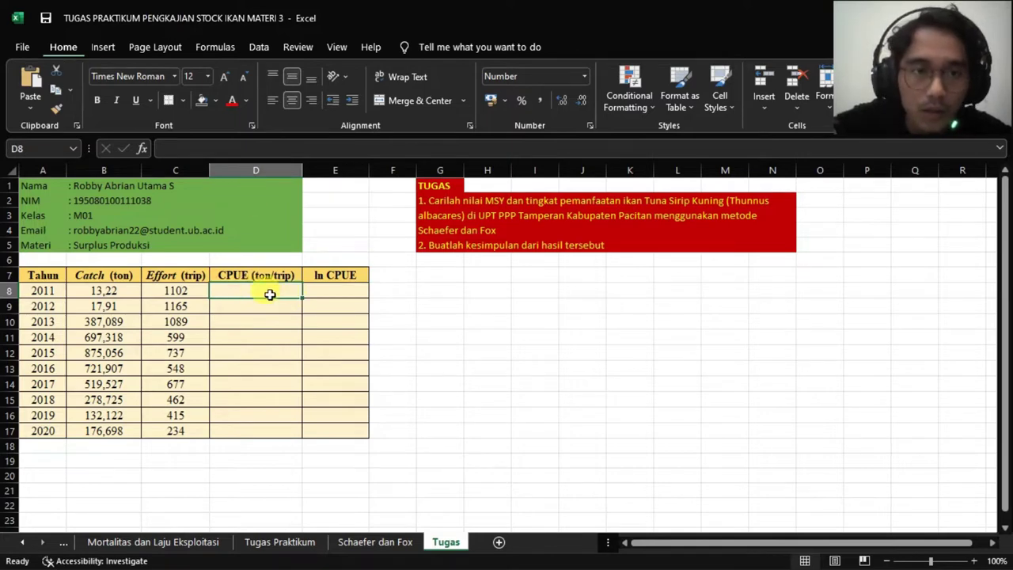
left_click(273, 277)
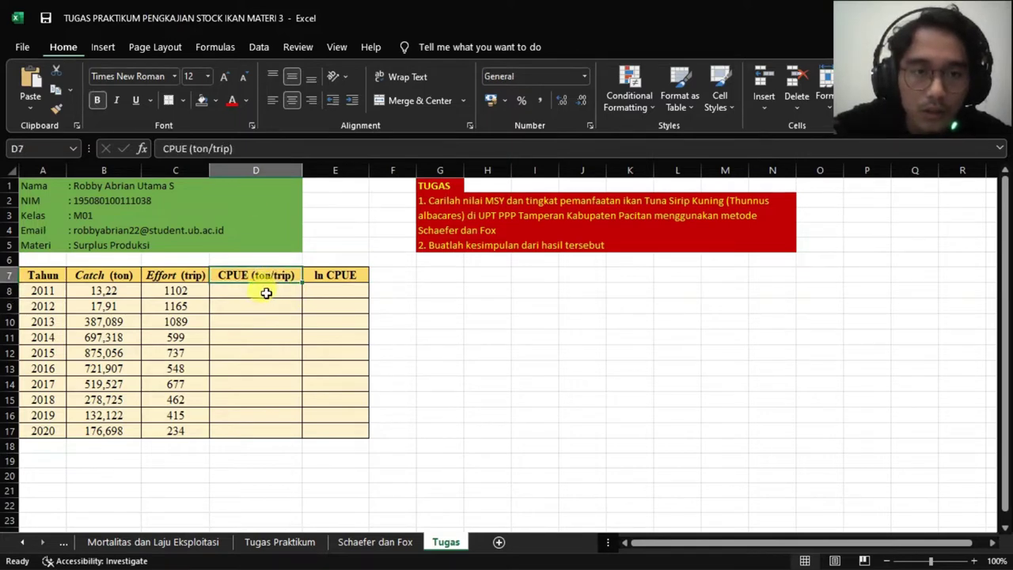
left_click(266, 293)
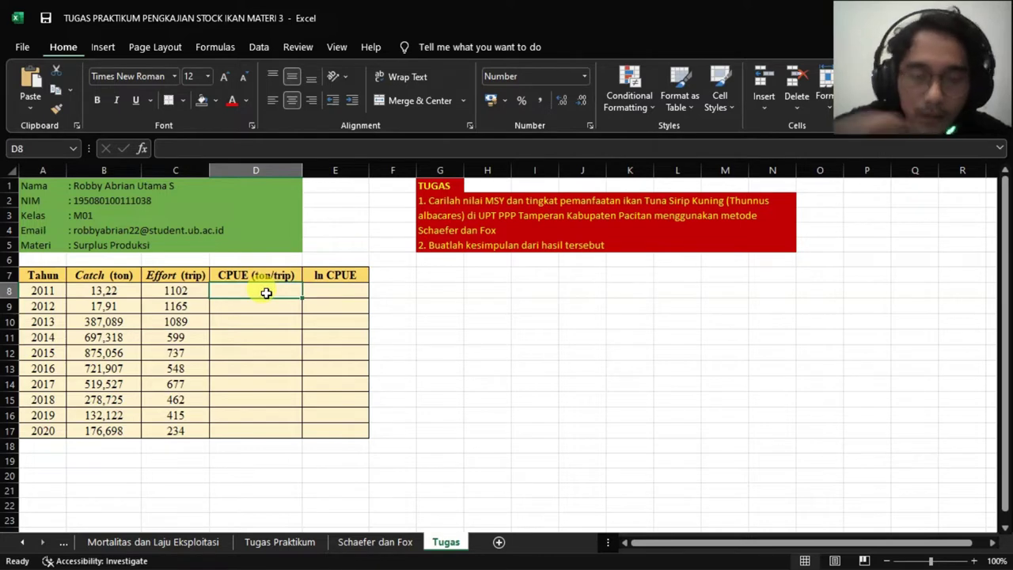
type("=")
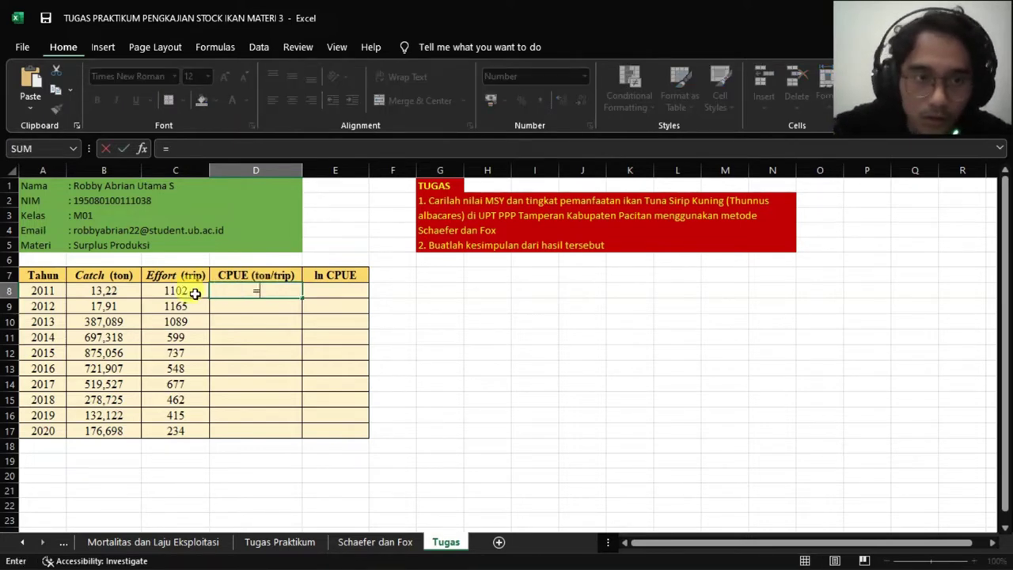
left_click(118, 292)
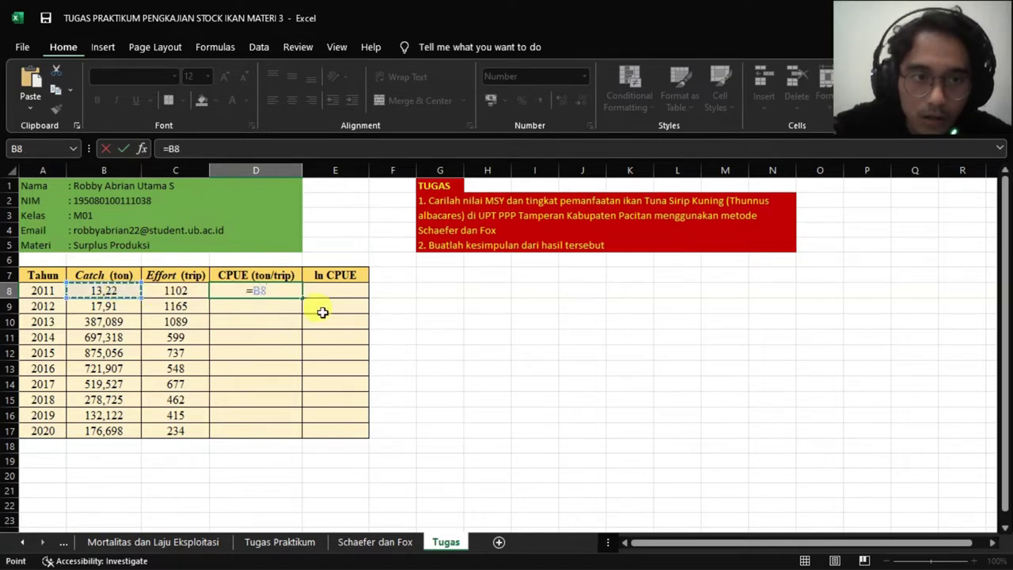
type("/")
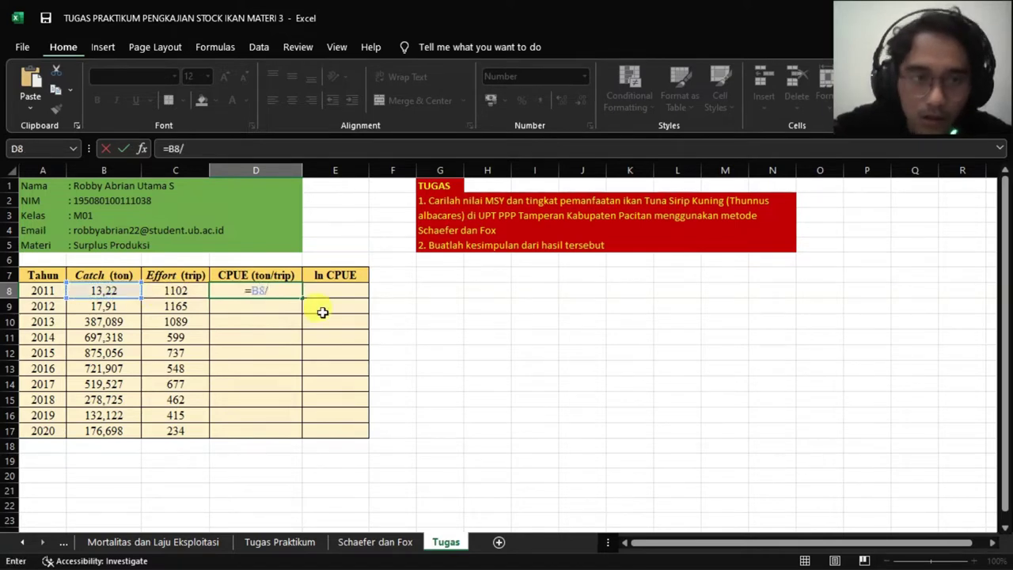
left_click(190, 295)
key("Return")
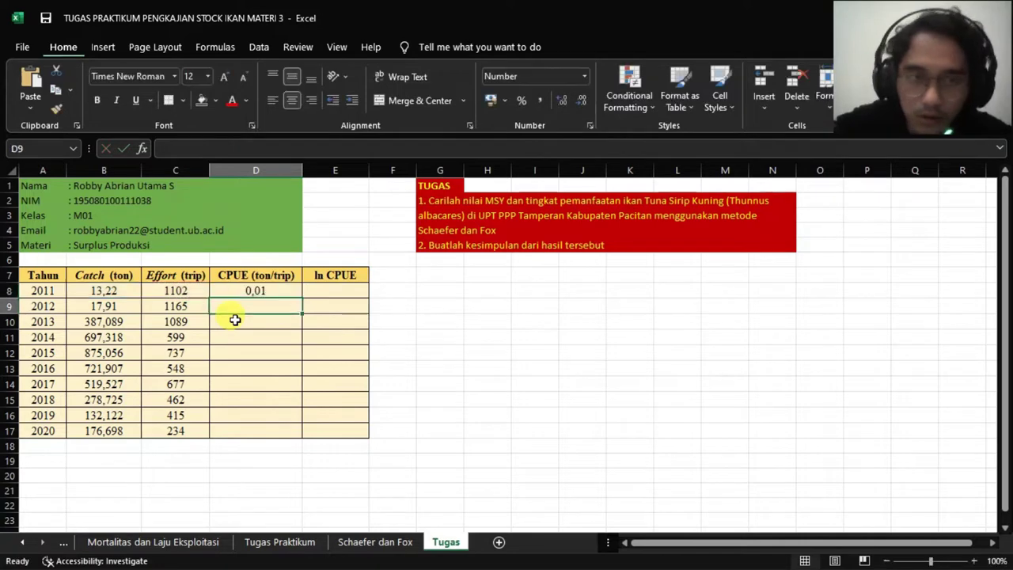
left_click(279, 291)
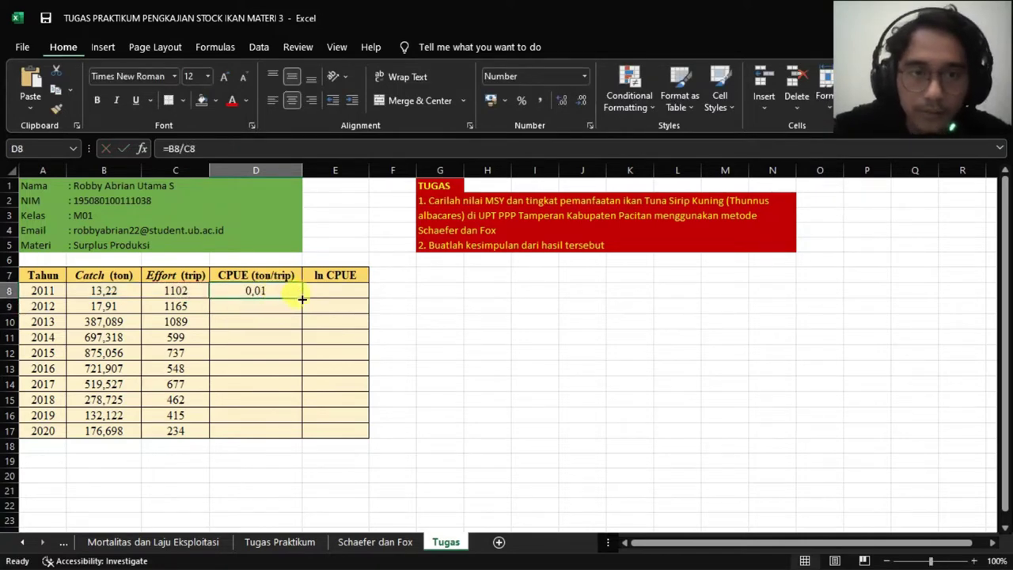
left_click_drag(302, 298, 301, 434)
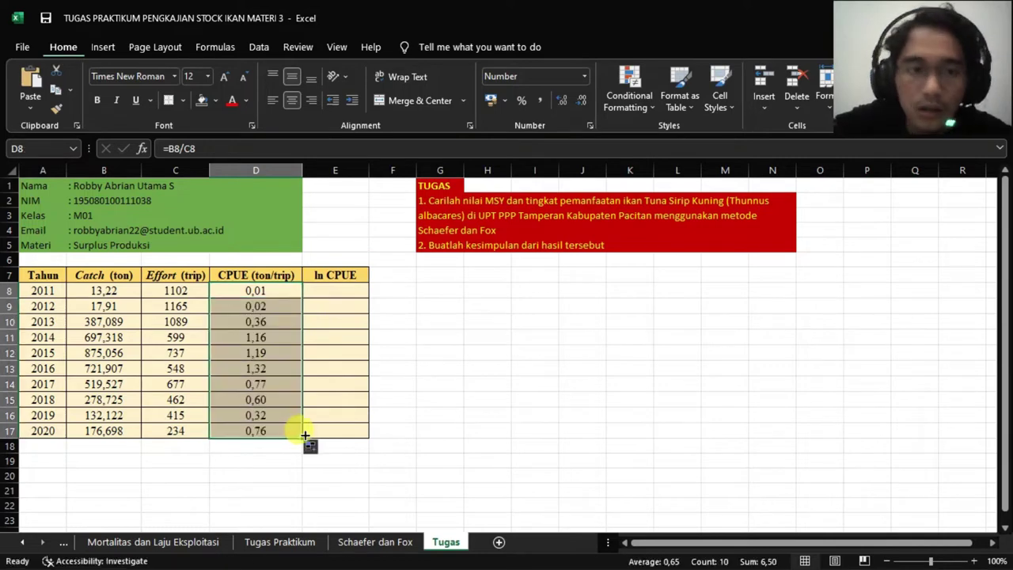
left_click(409, 293)
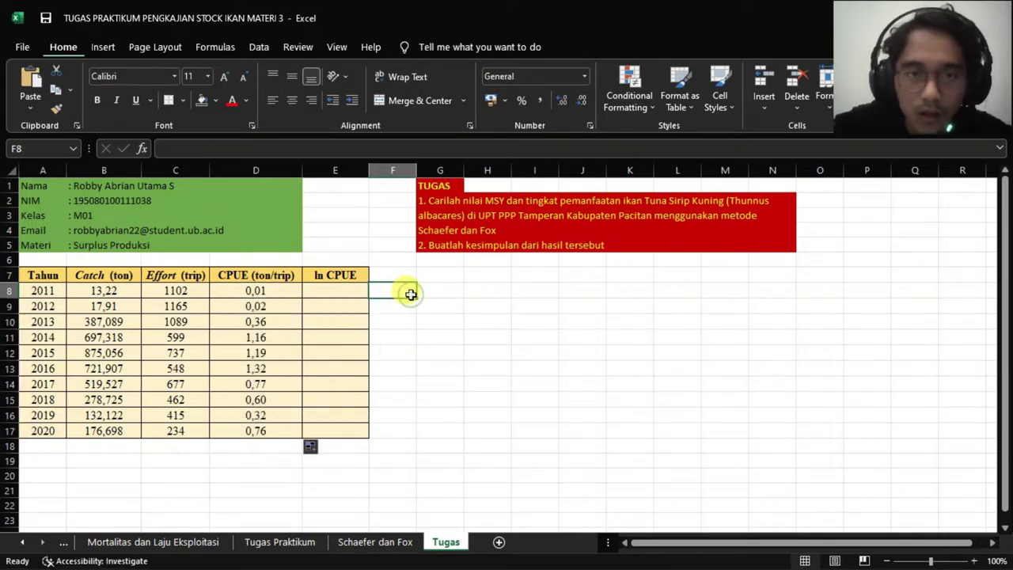
left_click(459, 292)
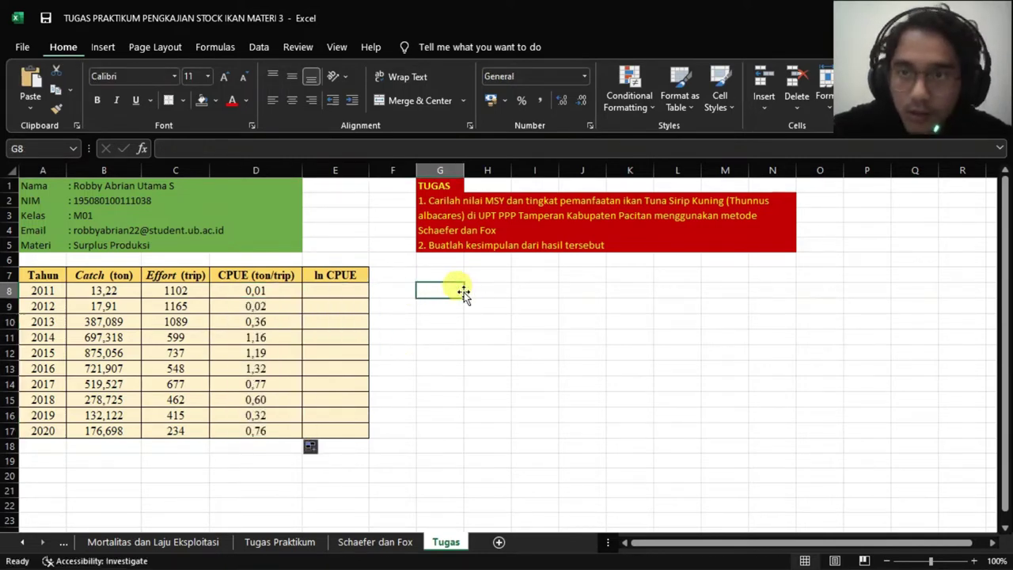
left_click_drag(933, 54, 927, 184)
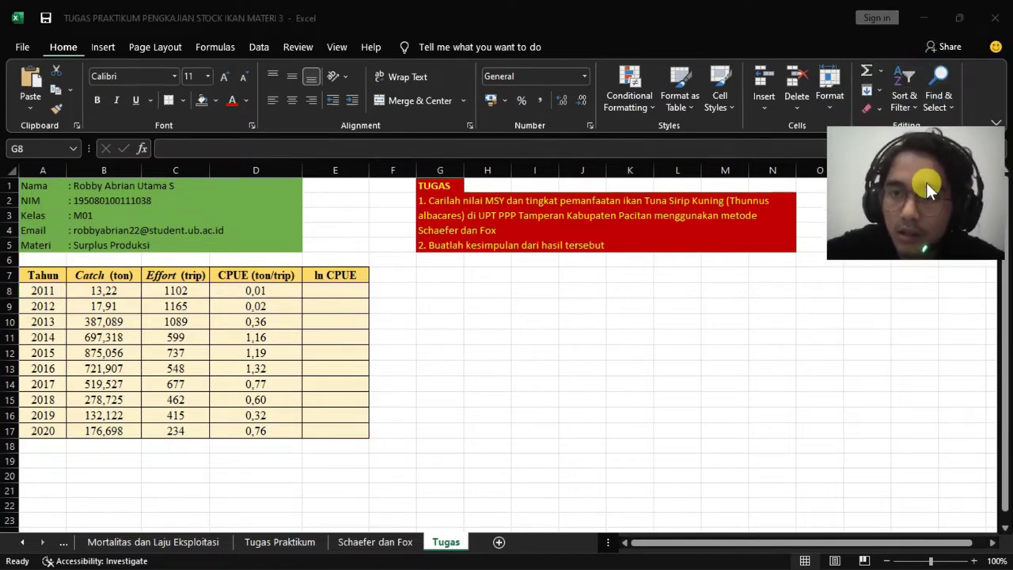
Start a Regression from the data analysis tools and set its Input Y Range to the CPUE values D8:D17
left_click(259, 46)
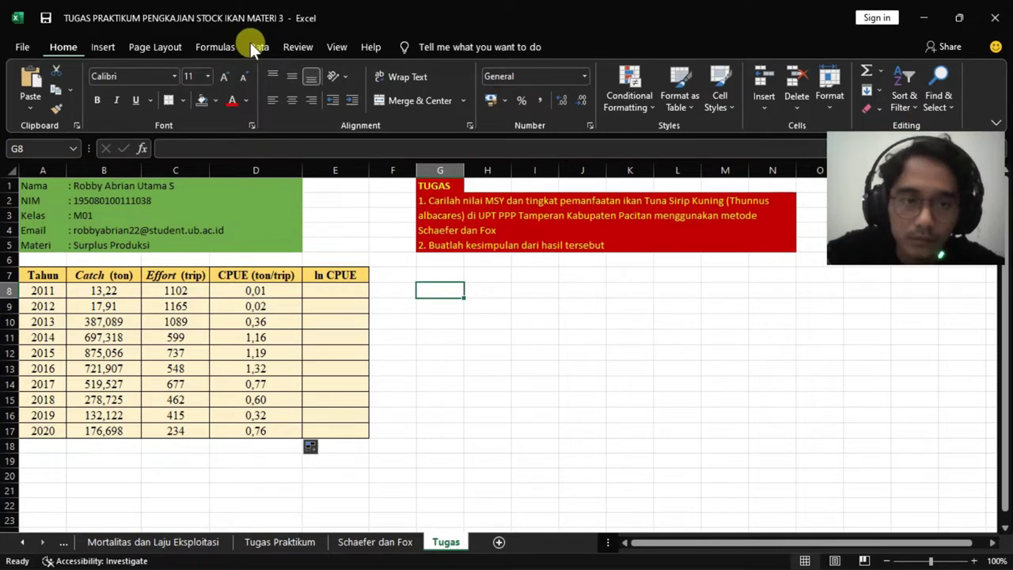
left_click(252, 45)
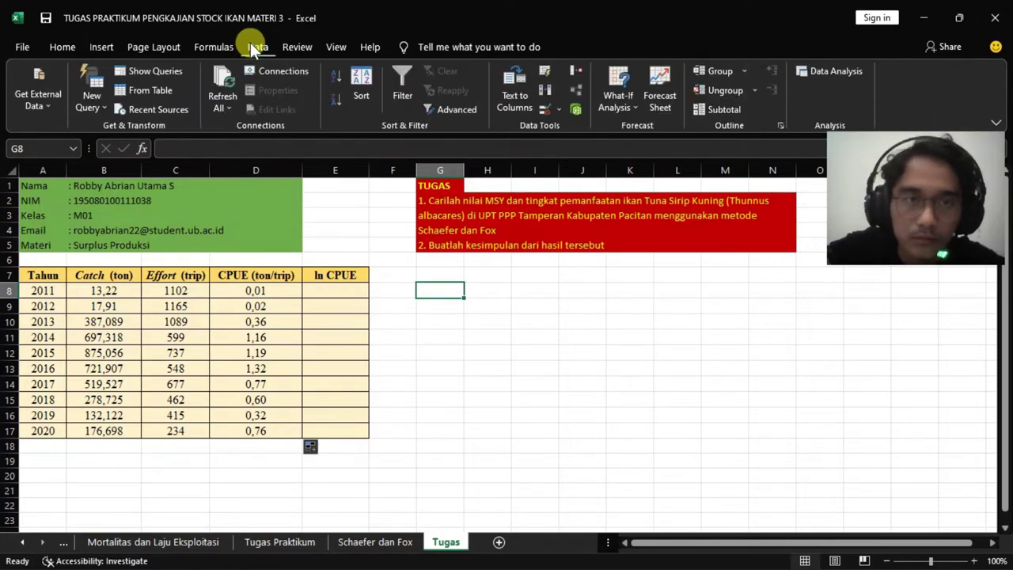
left_click(850, 74)
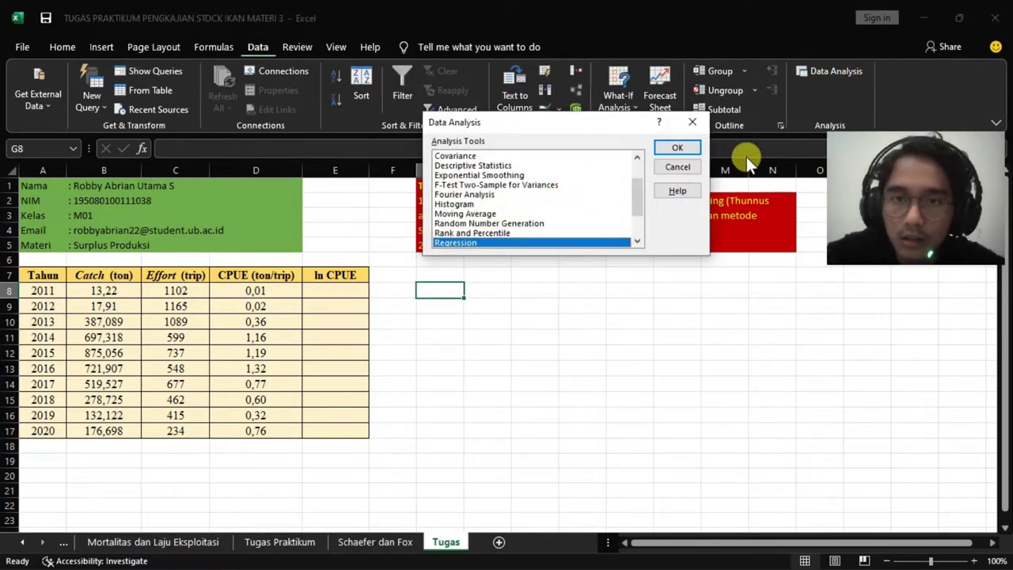
left_click(677, 147)
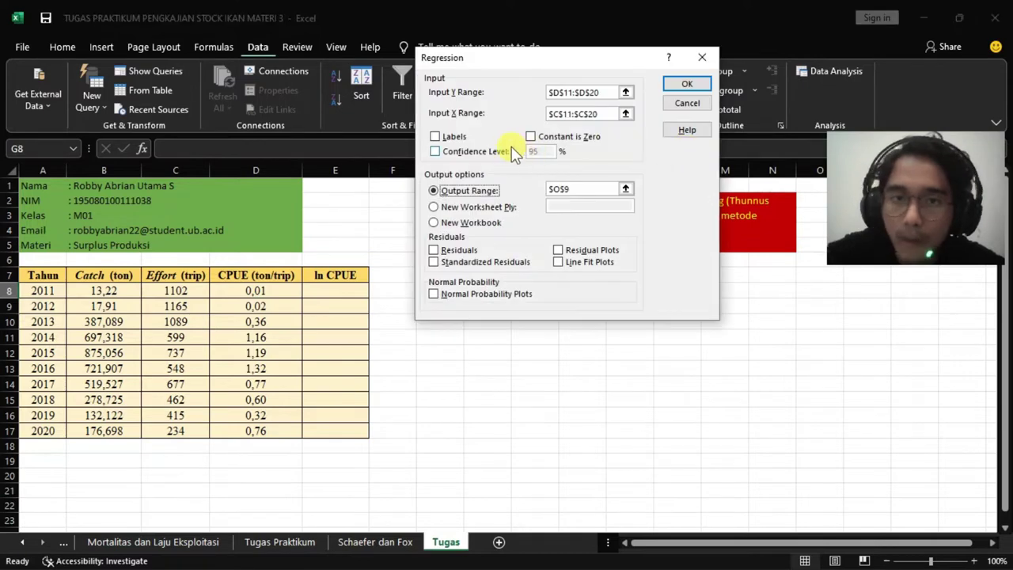
left_click(626, 92)
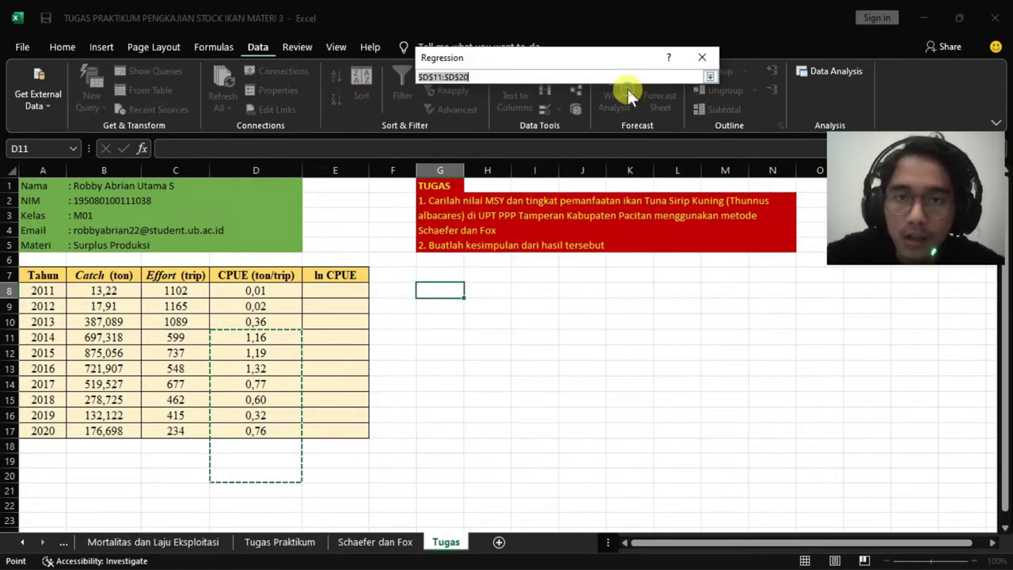
left_click_drag(275, 291, 271, 427)
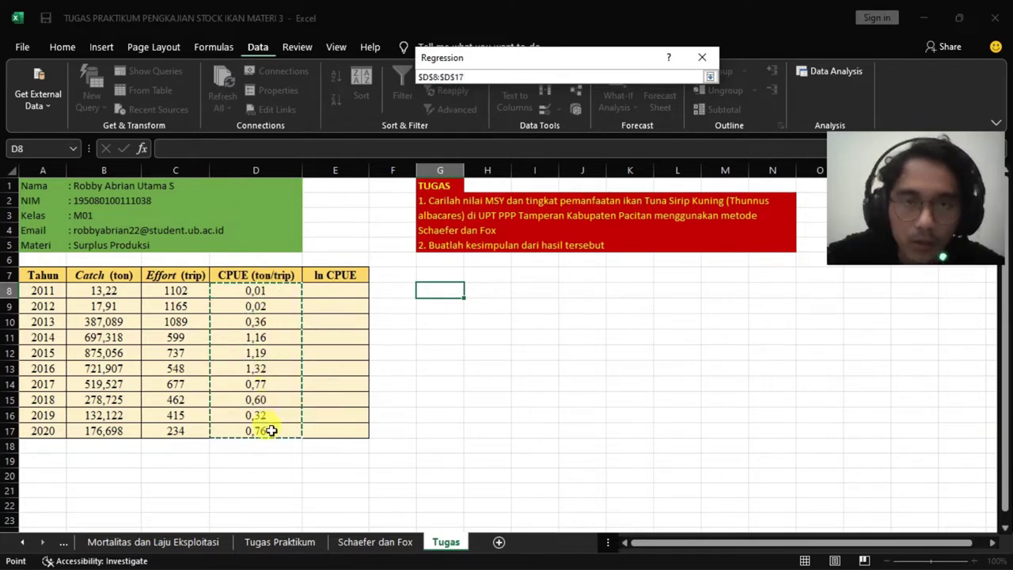
left_click(710, 77)
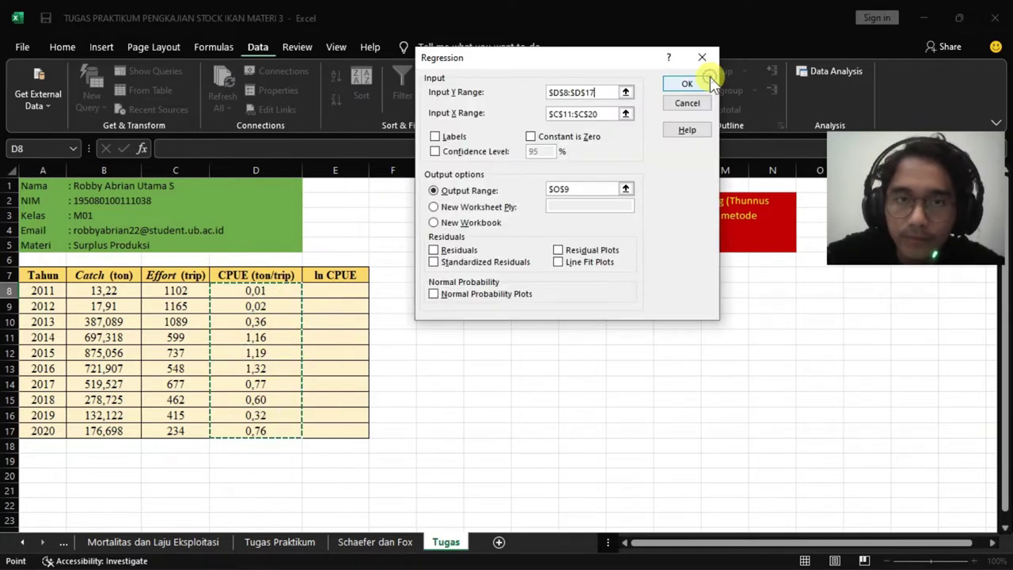
Set the regression's Input X Range to the Effort values C8:C17
left_click(625, 114)
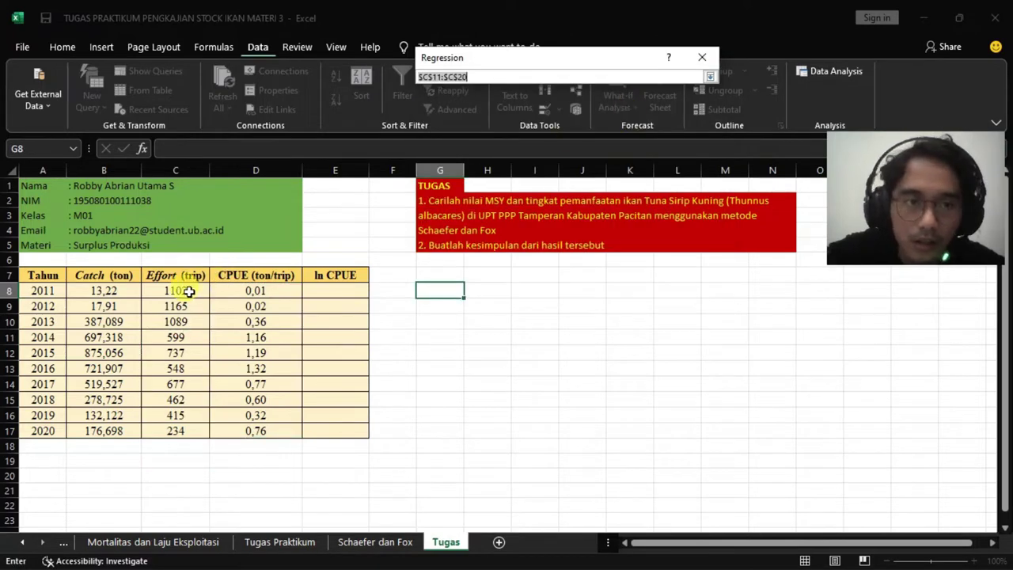
left_click_drag(188, 291, 172, 432)
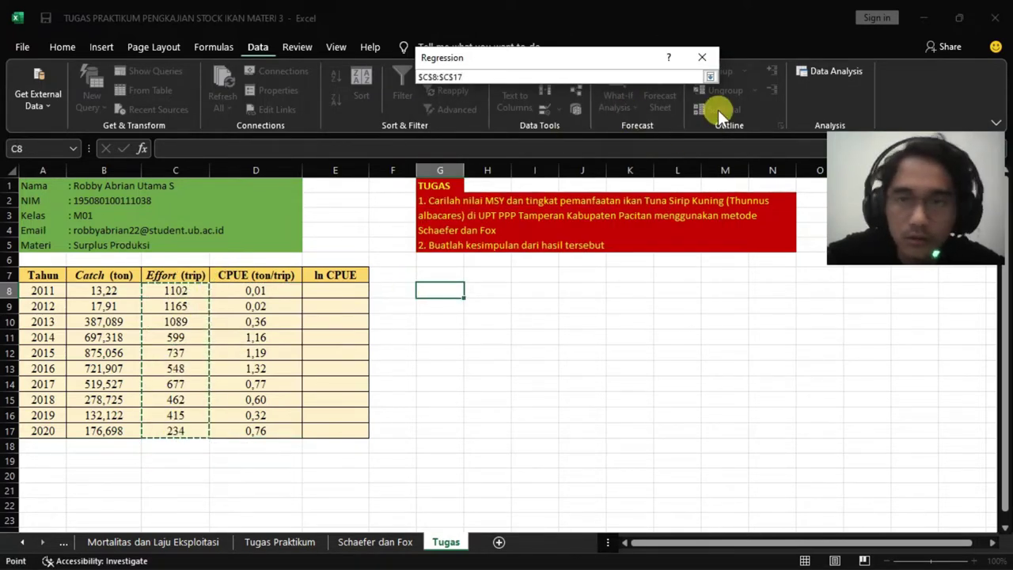
left_click(710, 76)
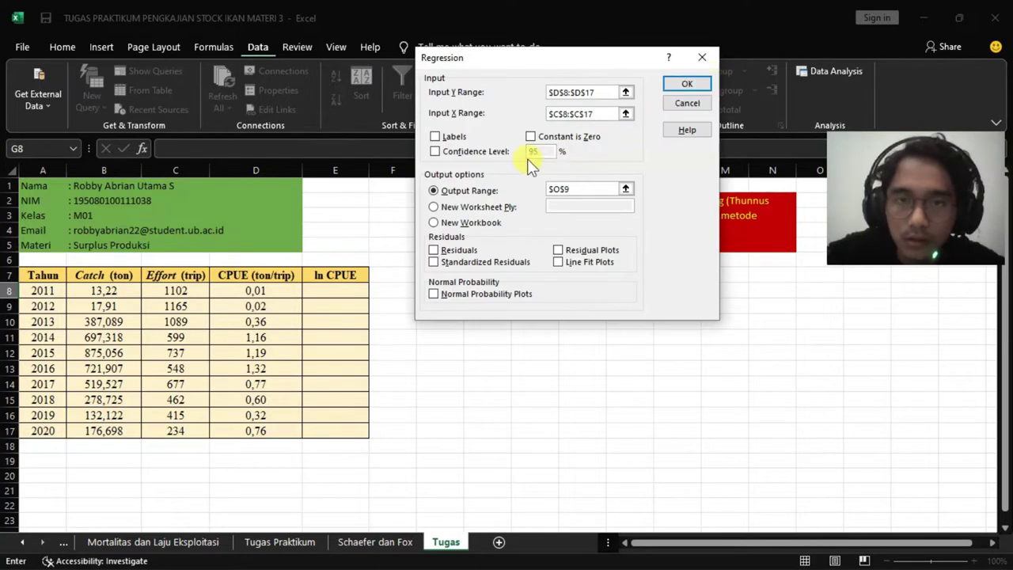
Set the regression's Output Range to G8 and run the analysis
left_click(624, 188)
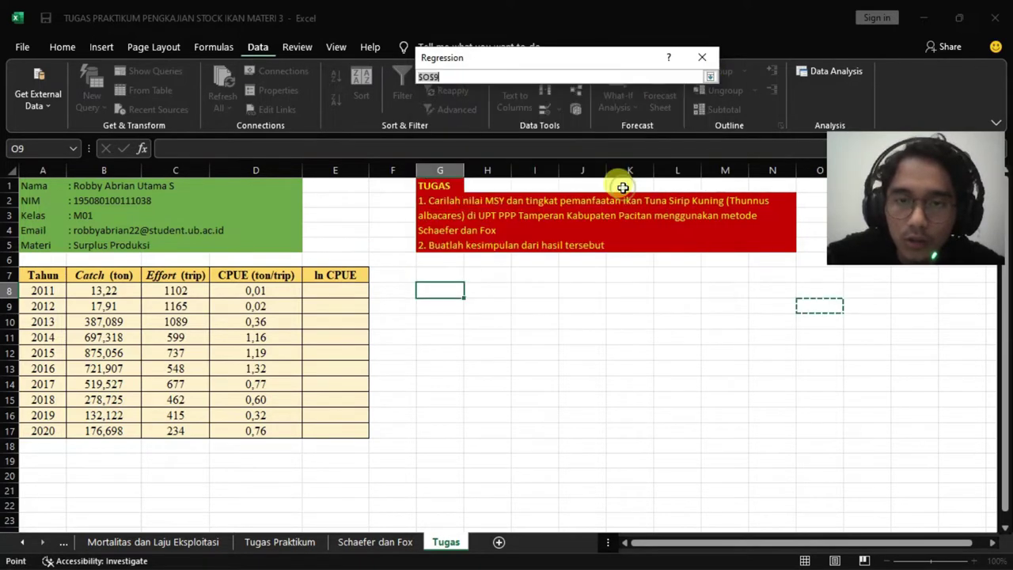
left_click(418, 291)
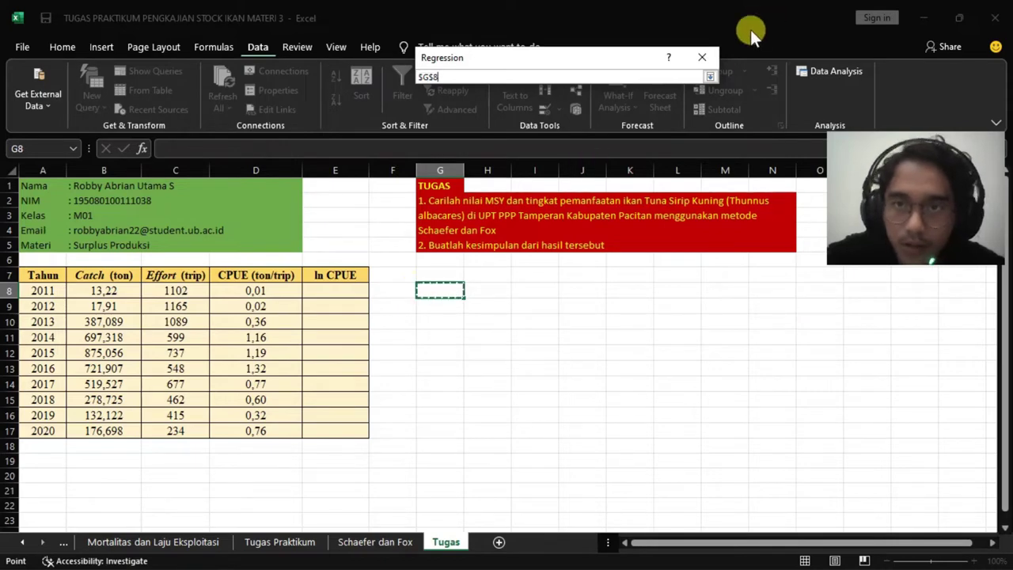
left_click(710, 76)
left_click(688, 85)
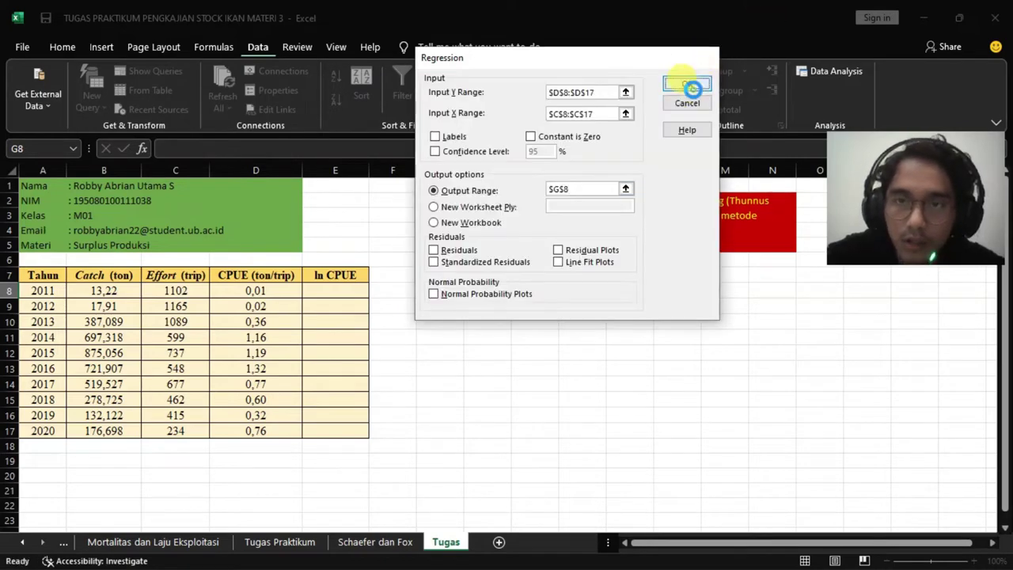
left_click(947, 188)
left_click_drag(913, 194, 918, 68)
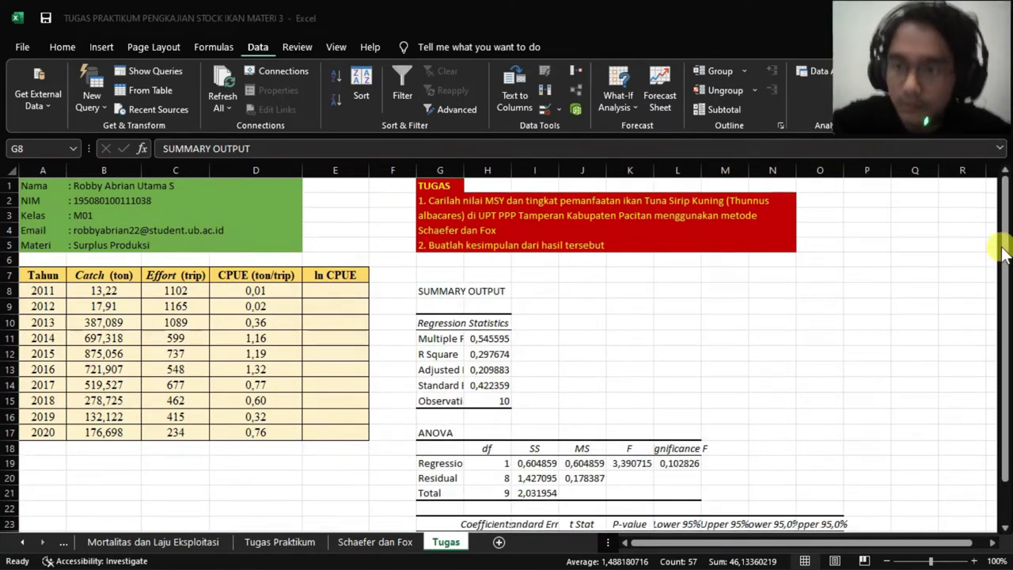
Enter the label "A" in cell A21 below the data table
left_click_drag(1003, 253, 1003, 373)
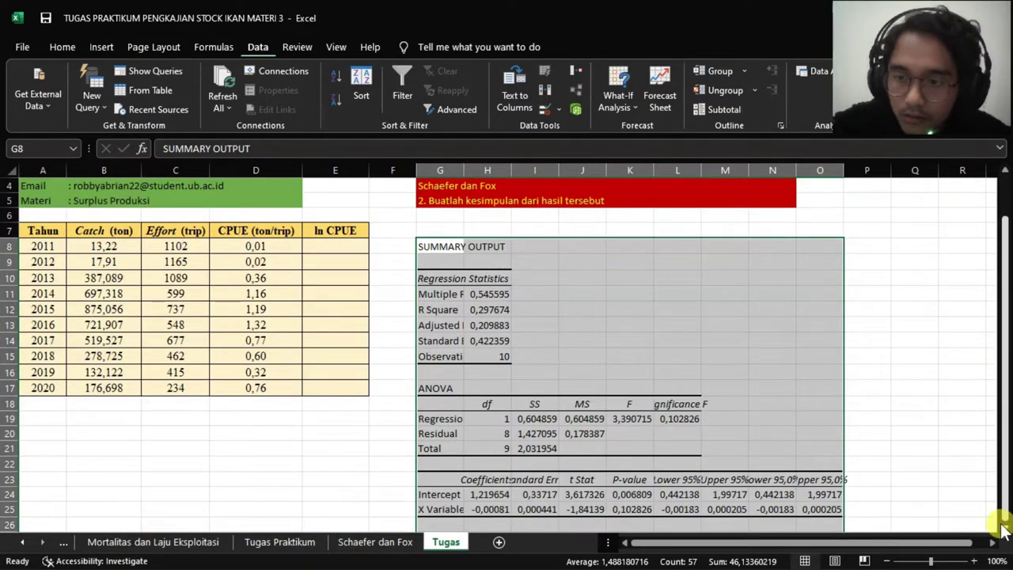
scroll(598, 430, "down", 4)
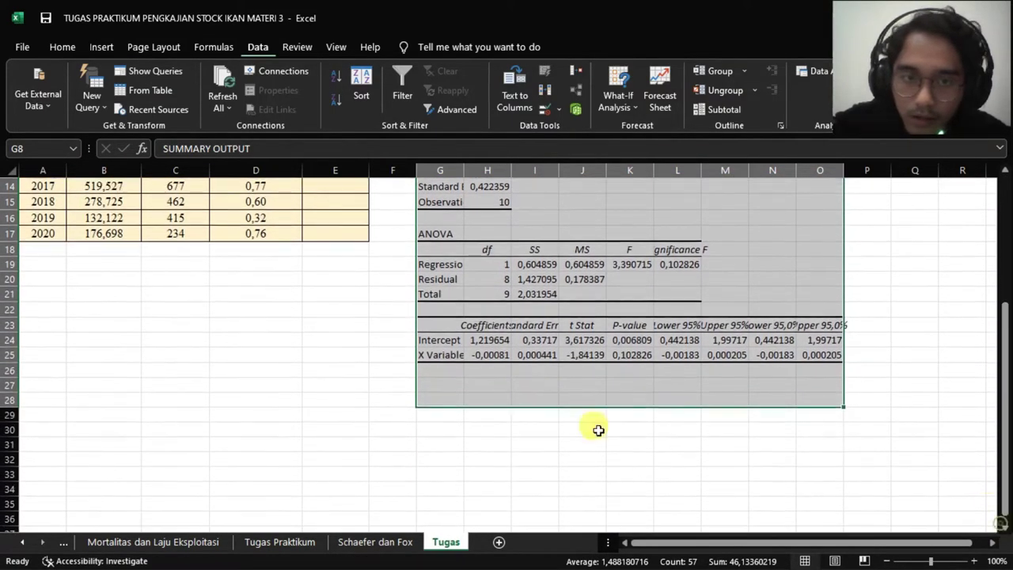
left_click(445, 342)
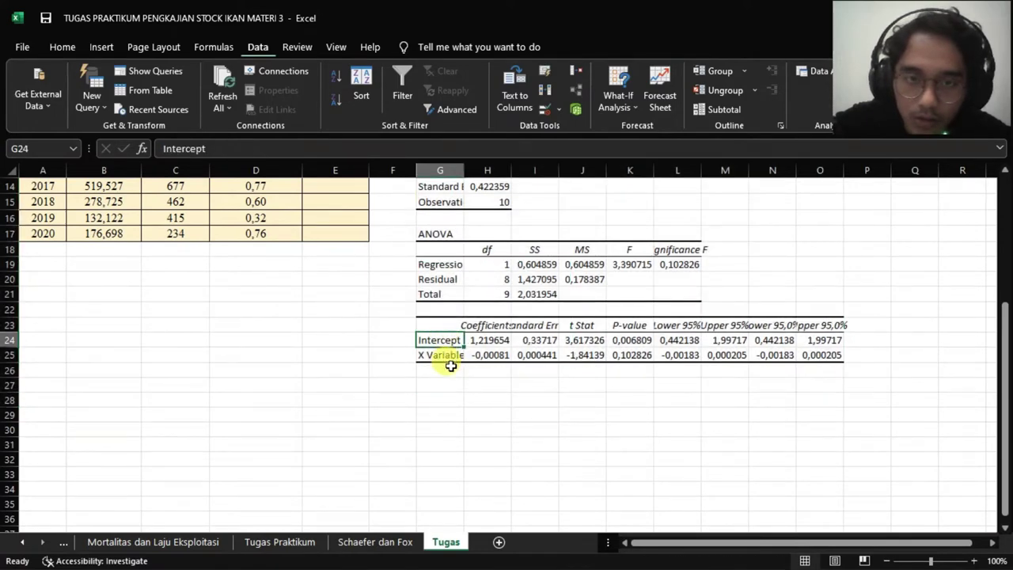
left_click(39, 295)
type("A")
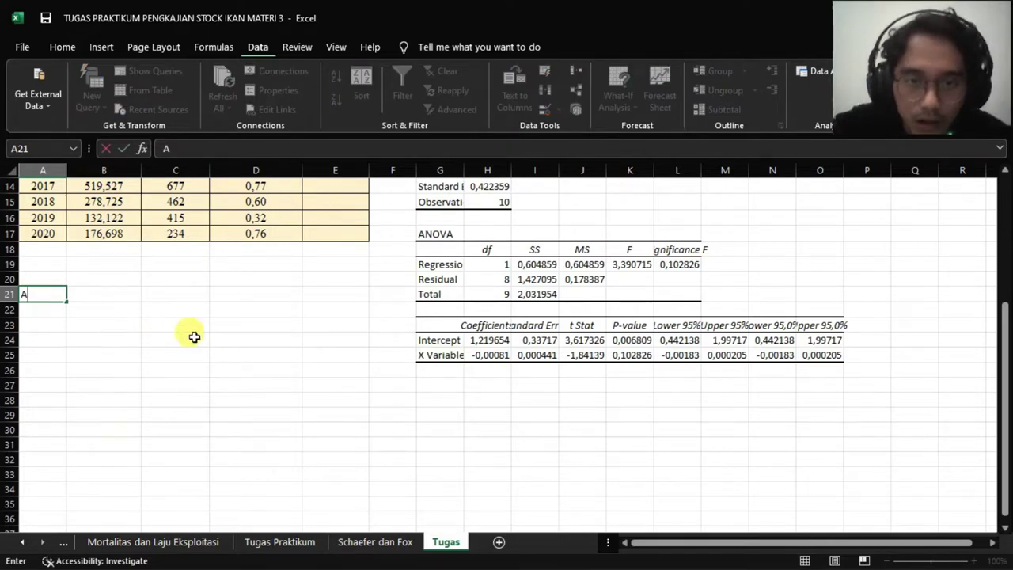
Copy the Intercept coefficient from the regression output into cell B21 beside the label A
left_click(103, 294)
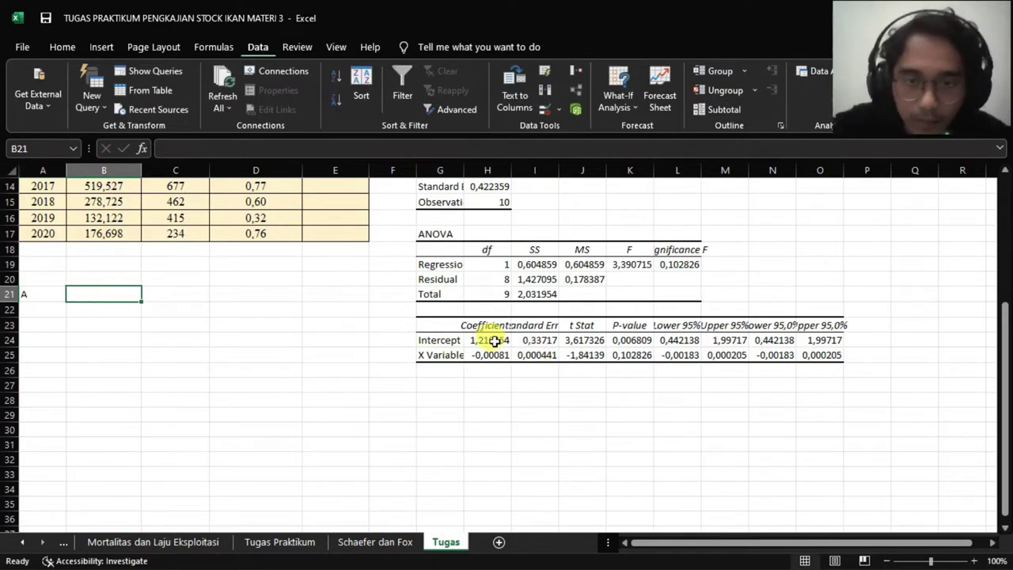
left_click(485, 339)
key("ctrl+c")
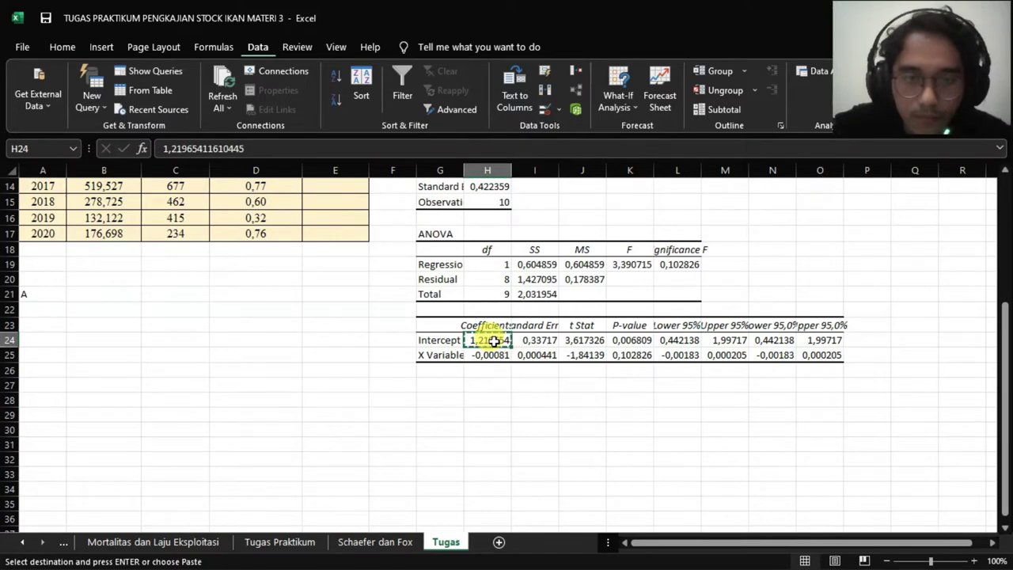
left_click(124, 296)
key("ctrl+v")
Enter the label "B" in cell A22 and copy the X Variable coefficient from the regression output into B22
left_click(44, 311)
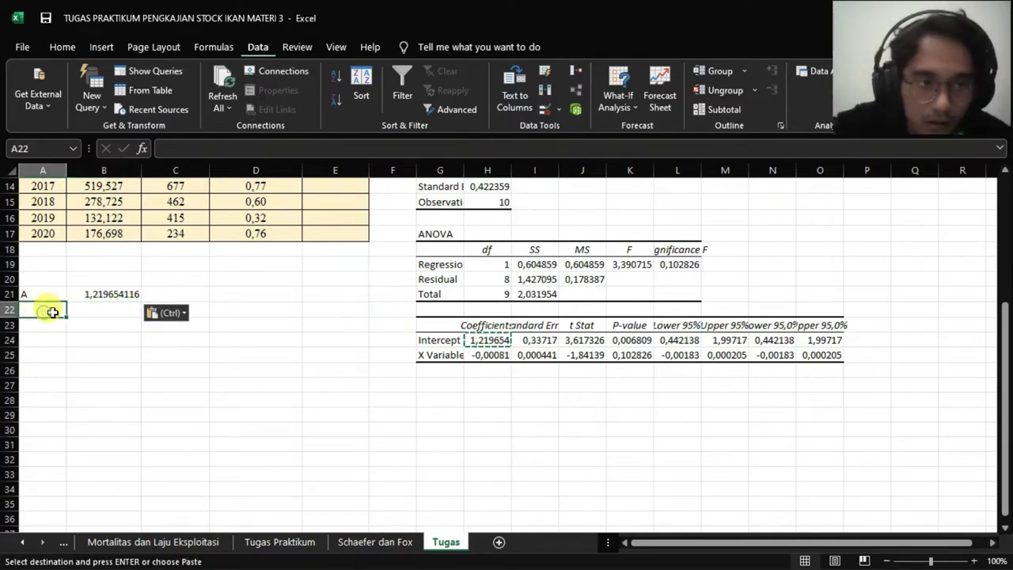
type("b")
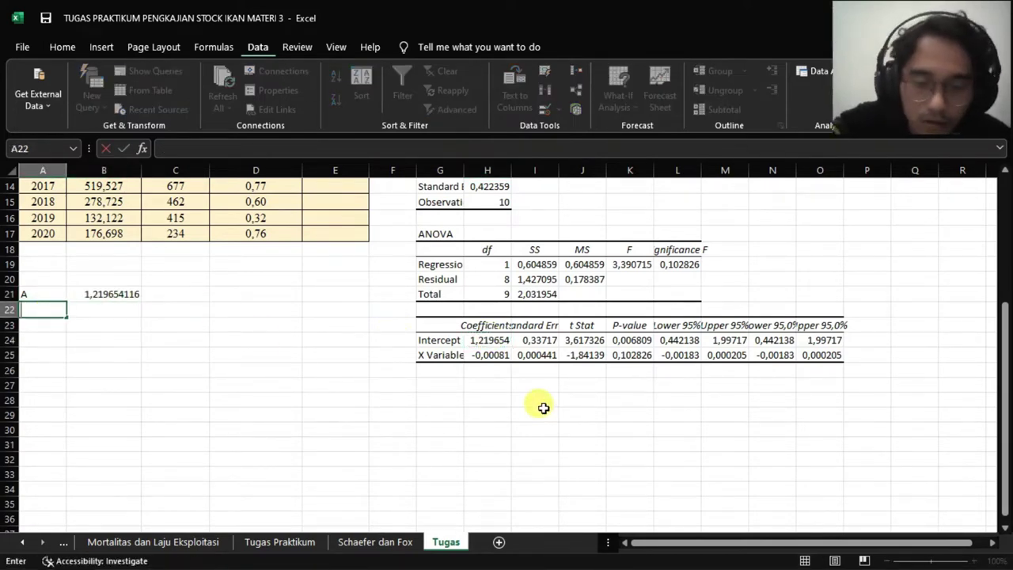
left_click(100, 308)
left_click(499, 355)
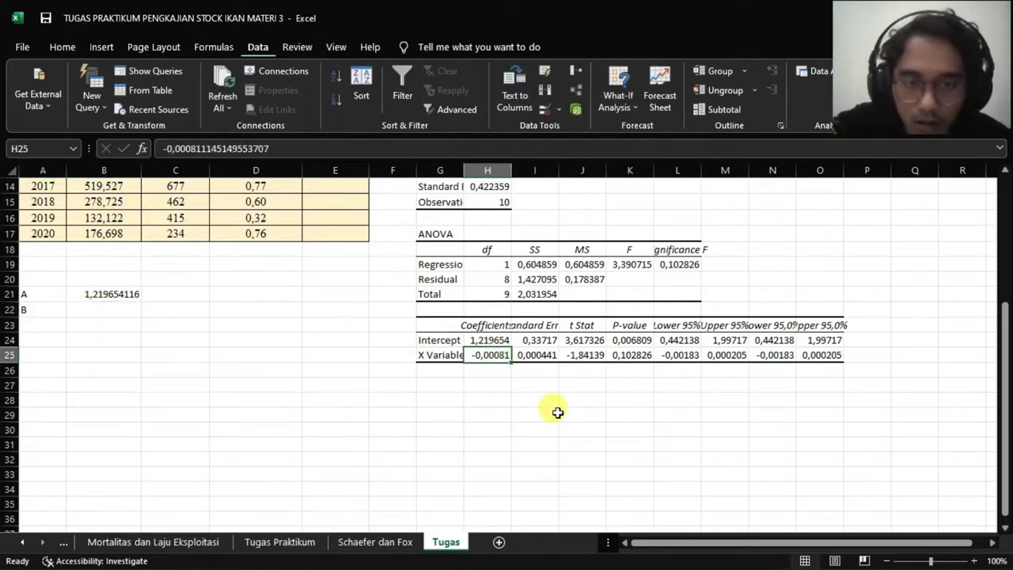
key("ctrl+c")
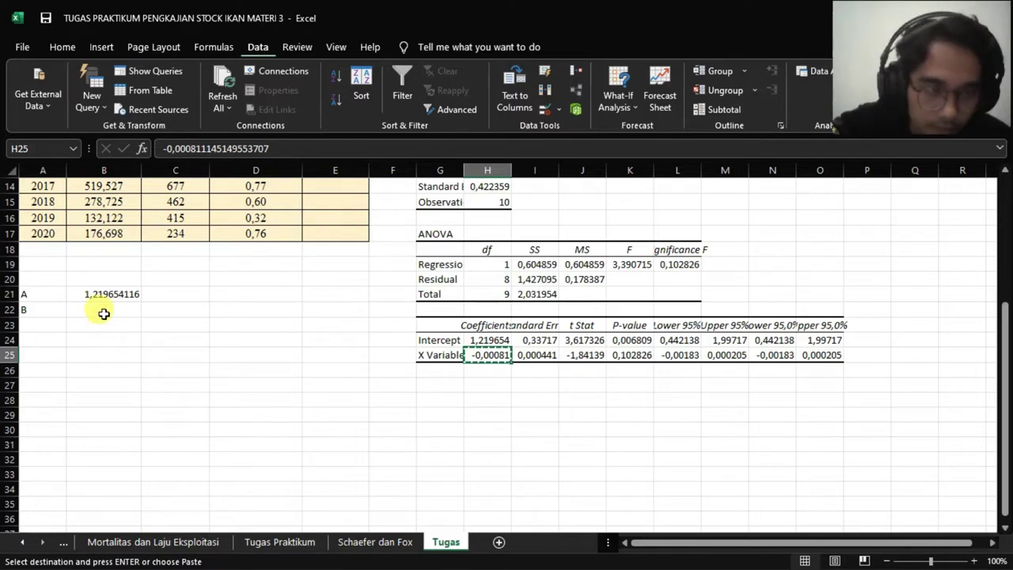
left_click(104, 313)
key("ctrl+v")
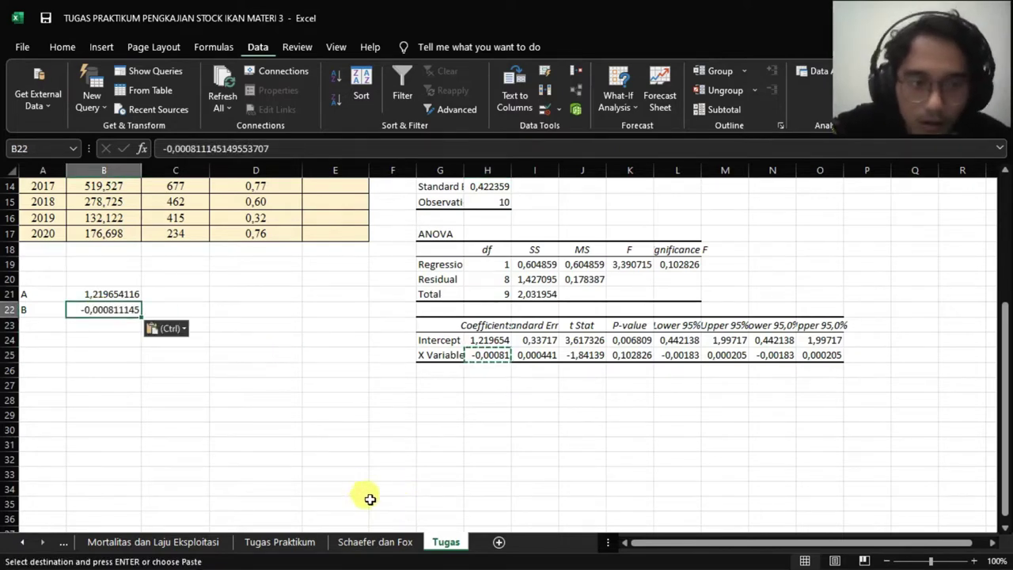
left_click(328, 426)
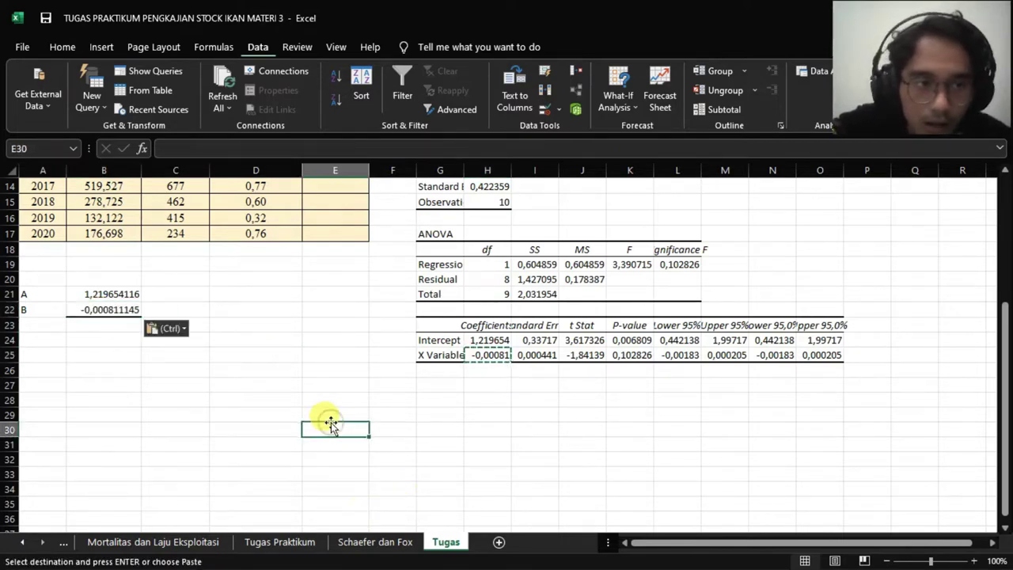
Copy the C = af + bf² equation box from the Schaefer dan Fox sheet to cell A25 of the Tugas sheet
left_click(388, 544)
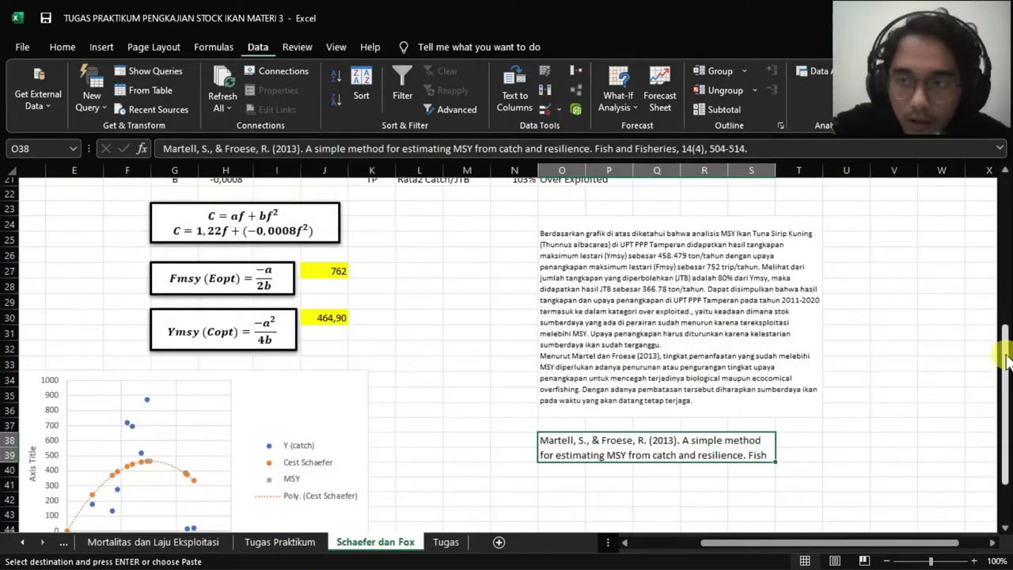
left_click_drag(1003, 356, 994, 276)
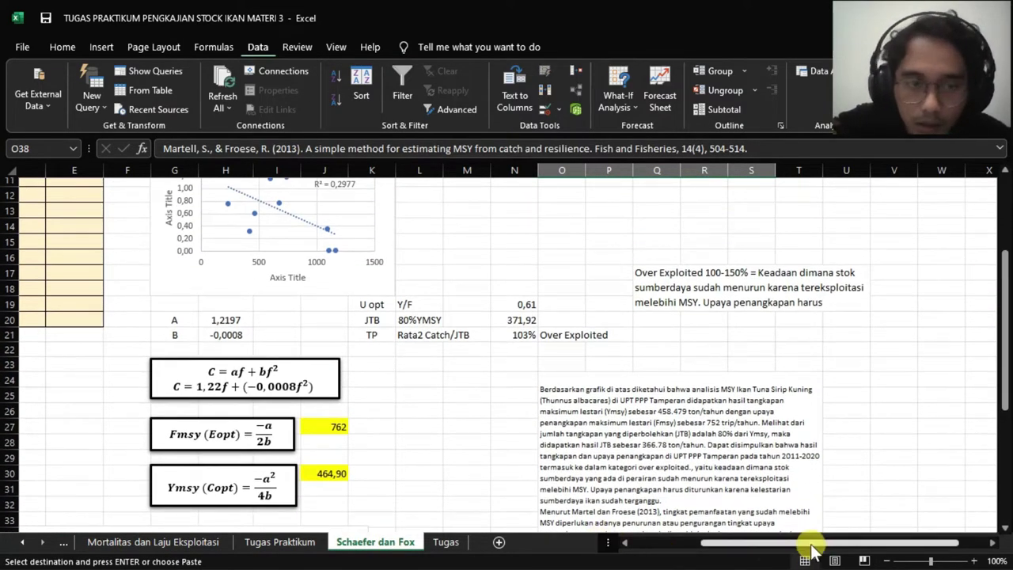
left_click_drag(814, 548, 747, 546)
left_click(571, 371)
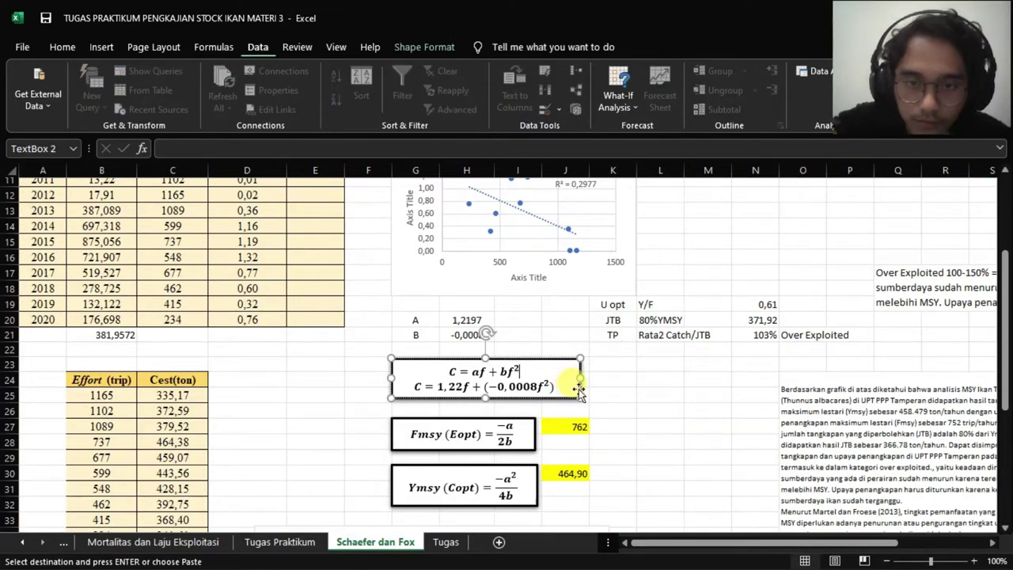
key("Escape")
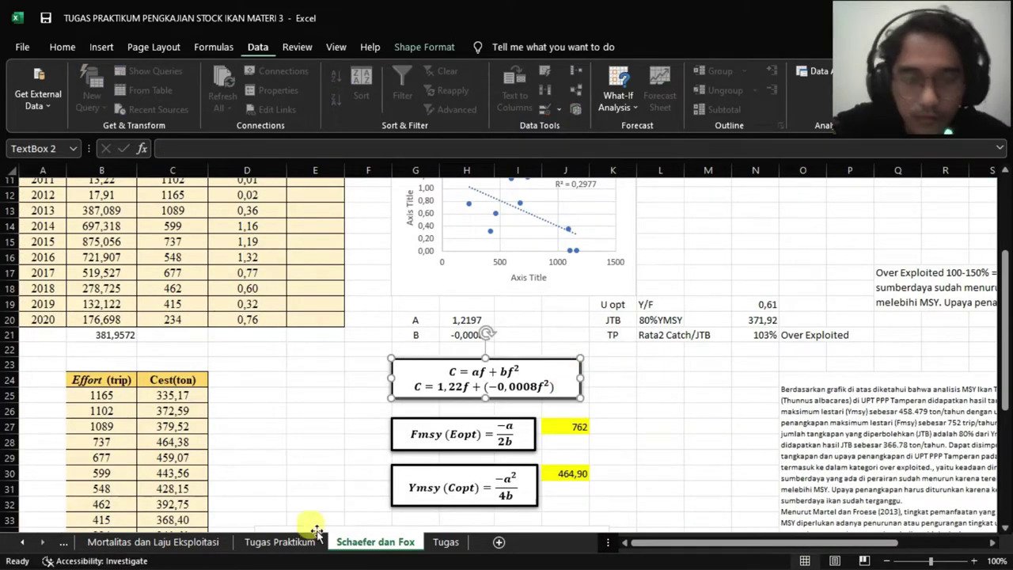
left_click(440, 543)
left_click(63, 354)
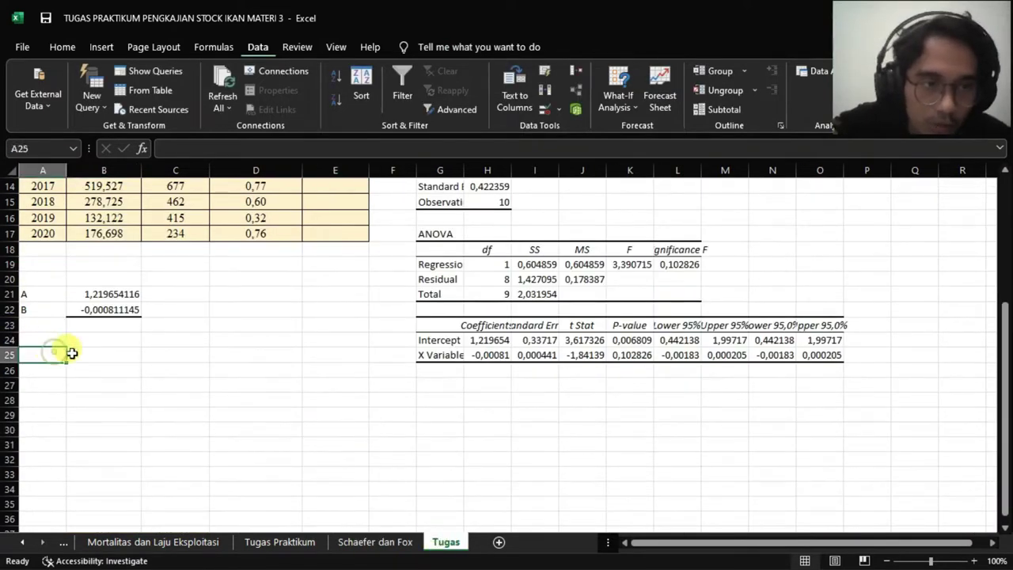
key("ctrl+v")
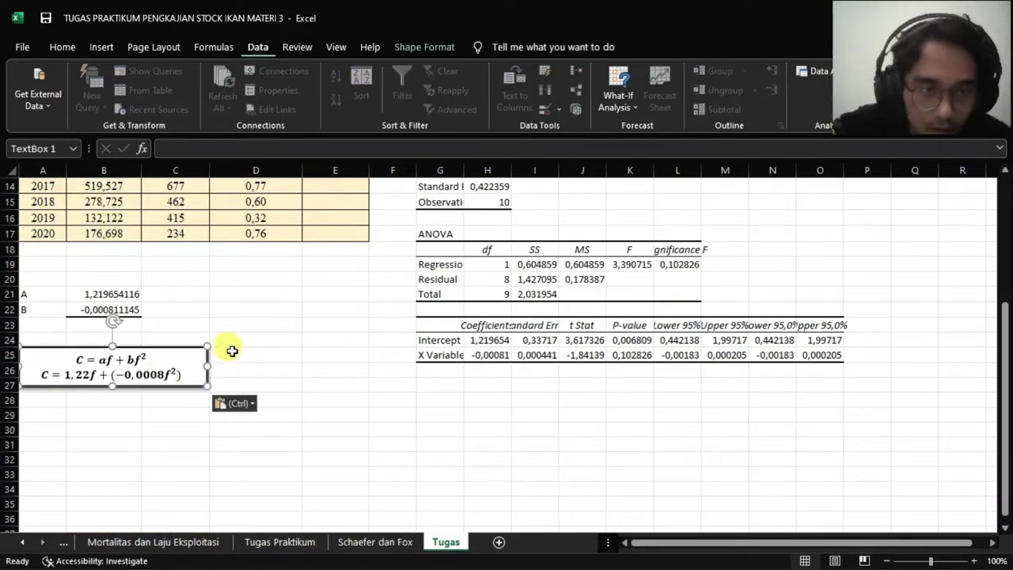
left_click(238, 355)
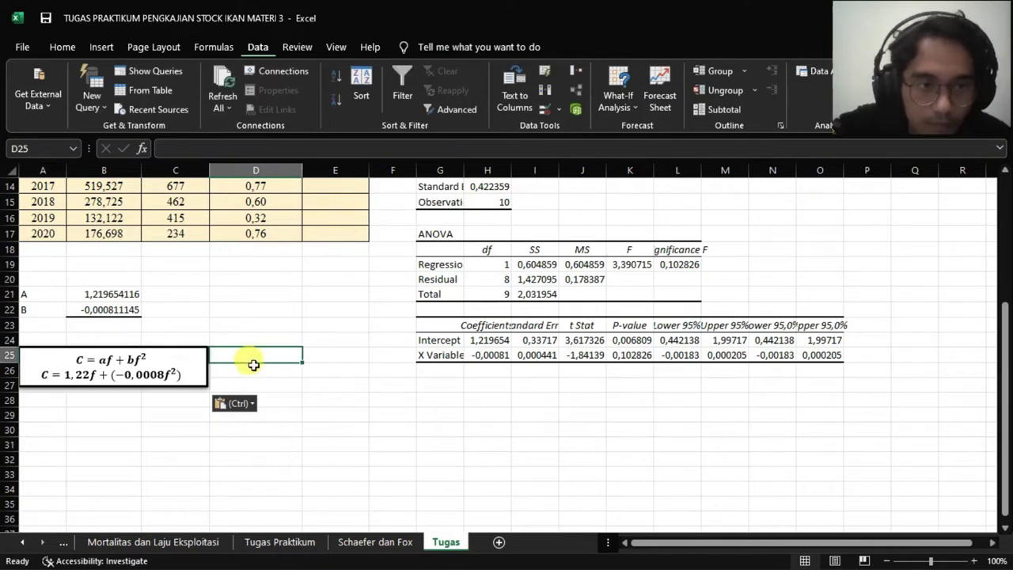
left_click(253, 367)
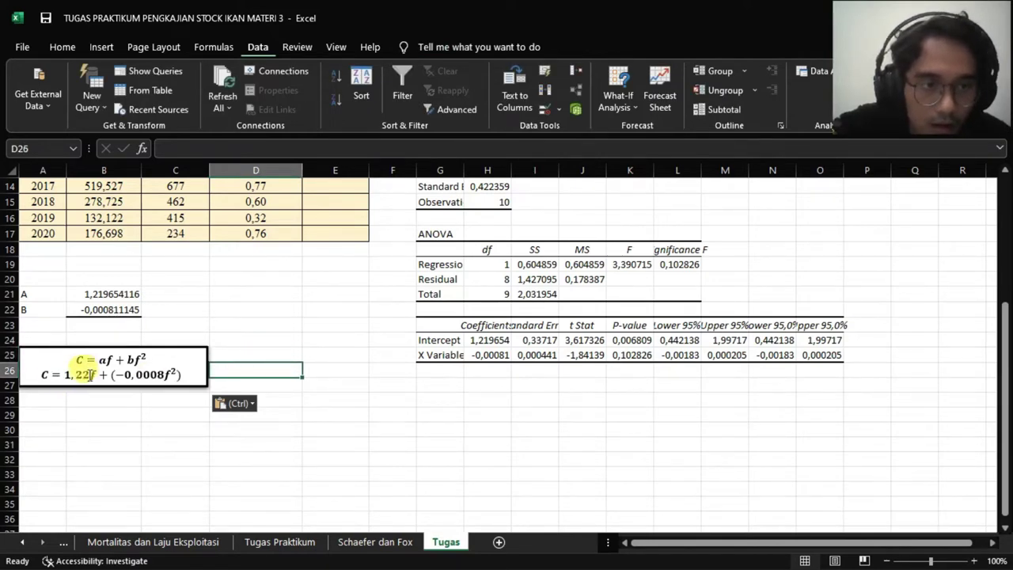
Replace the coefficient of f in the pasted equation's second line with 1,2196
left_click(91, 375)
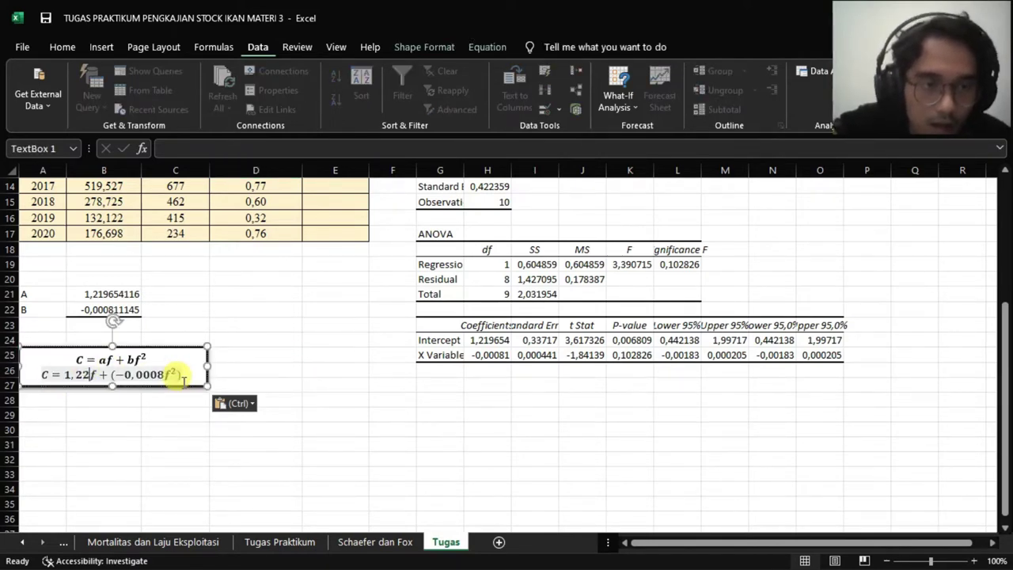
key("BackSpace")
key("BackSpace")
key("BackSpace")
key("BackSpace")
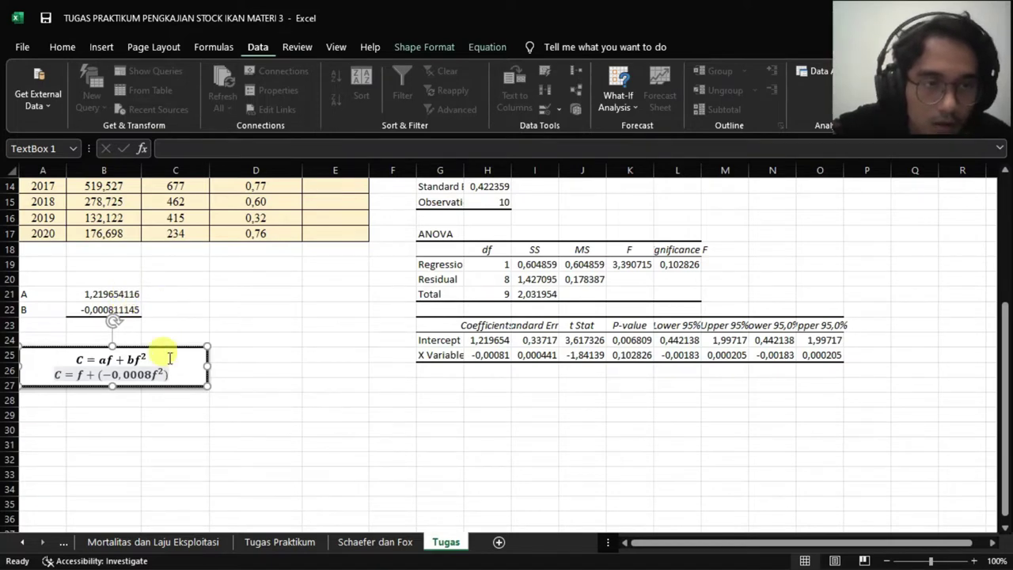
type("1,21")
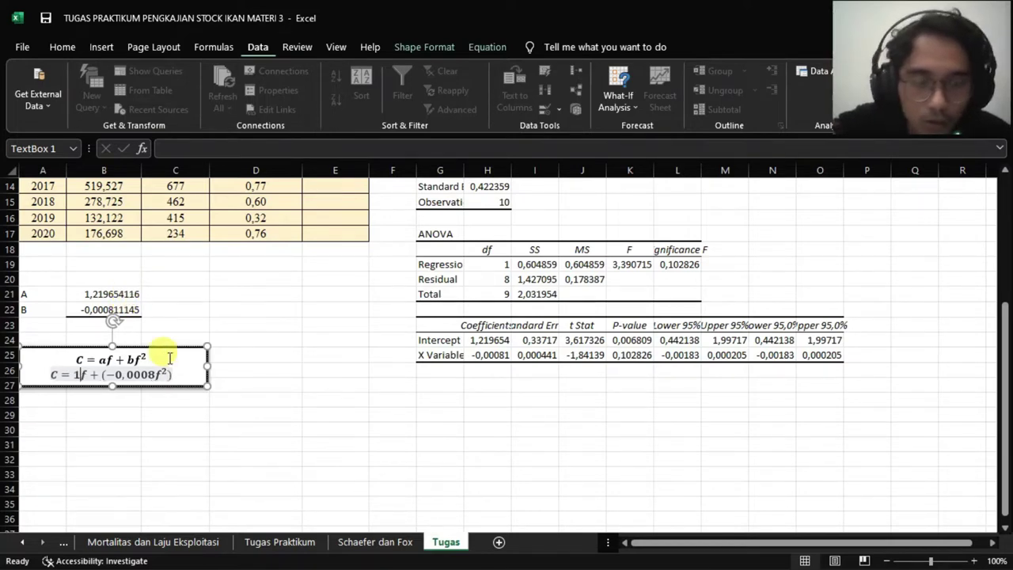
type("96")
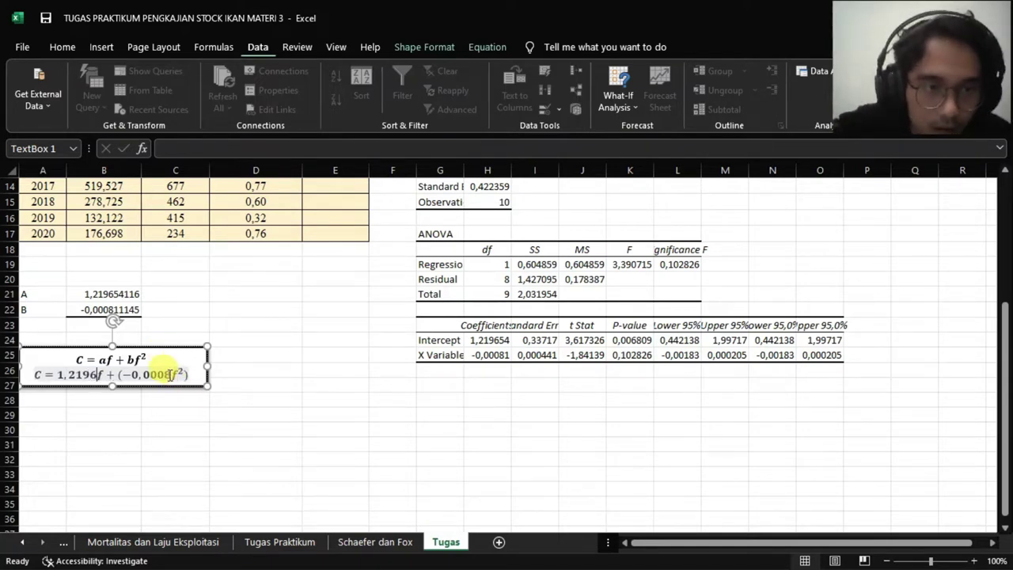
Set the f² coefficient in the equation's second line to −0,00081
left_click_drag(171, 374, 119, 375)
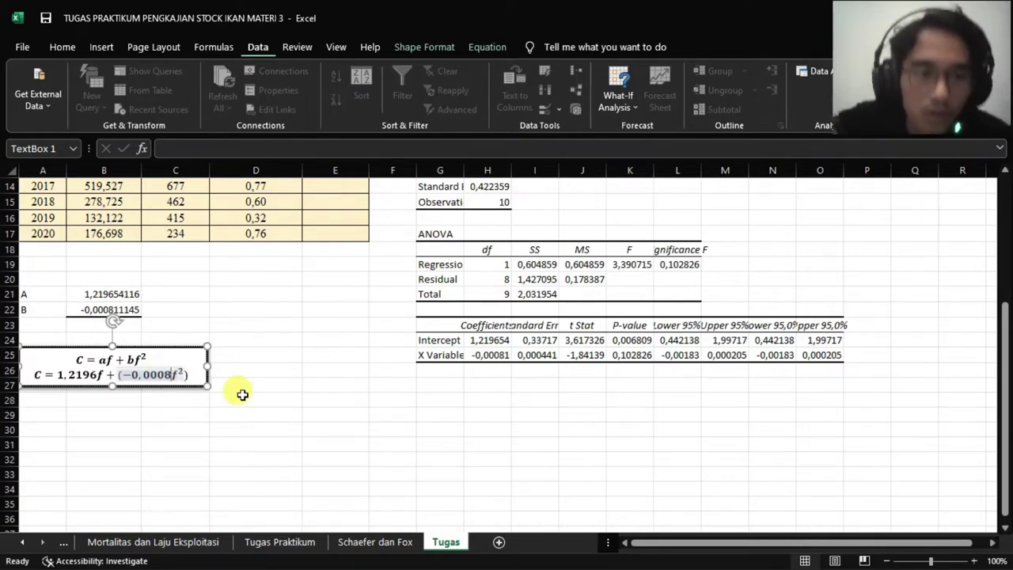
type("1")
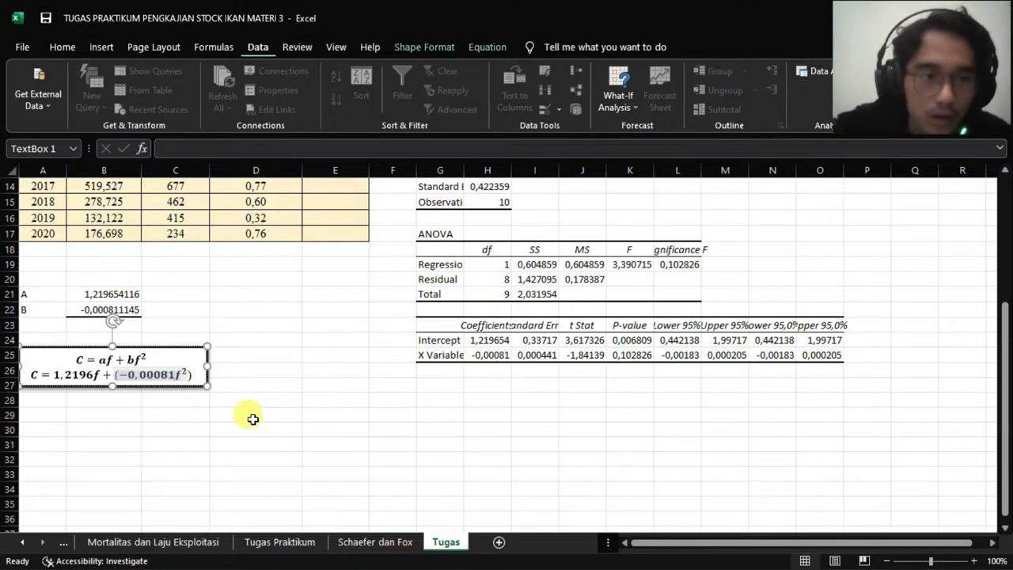
left_click(249, 415)
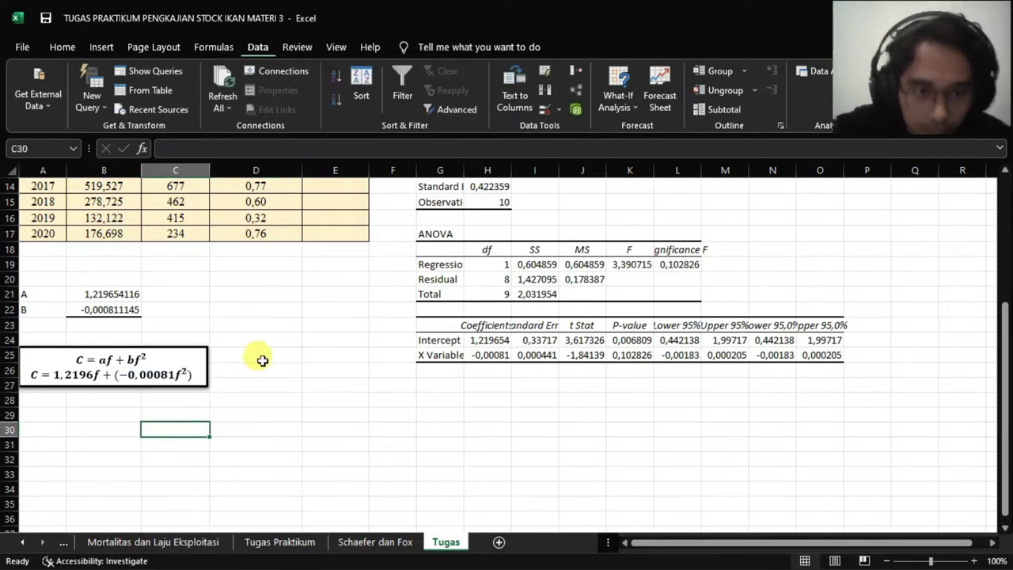
Copy the Fmsy (Eopt) = −a/2b equation box from the Schaefer dan Fox sheet to cell A29 of the Tugas sheet
left_click(238, 370)
left_click(46, 412)
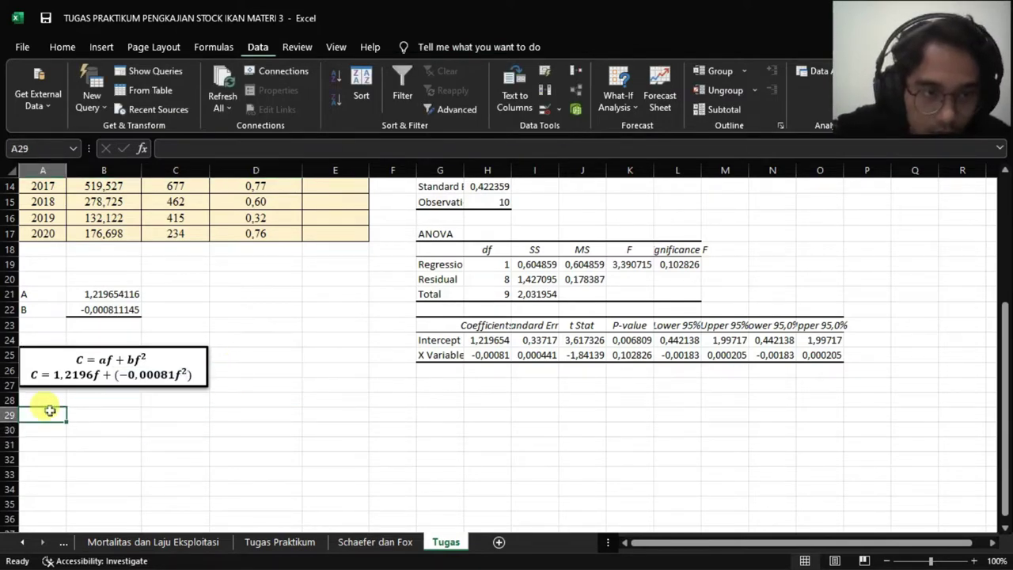
left_click_drag(1006, 350, 1000, 263)
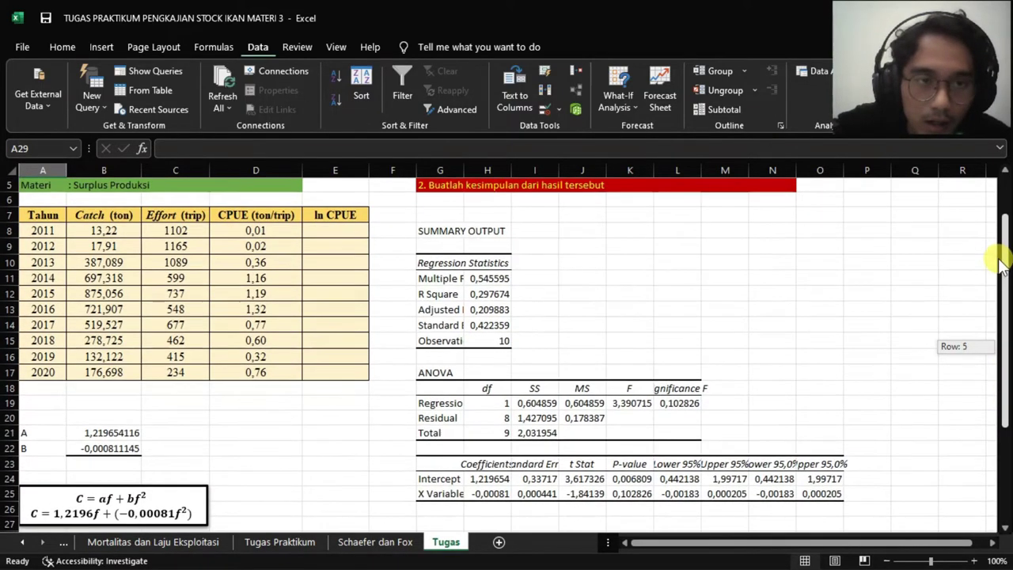
left_click_drag(1000, 265, 1004, 406)
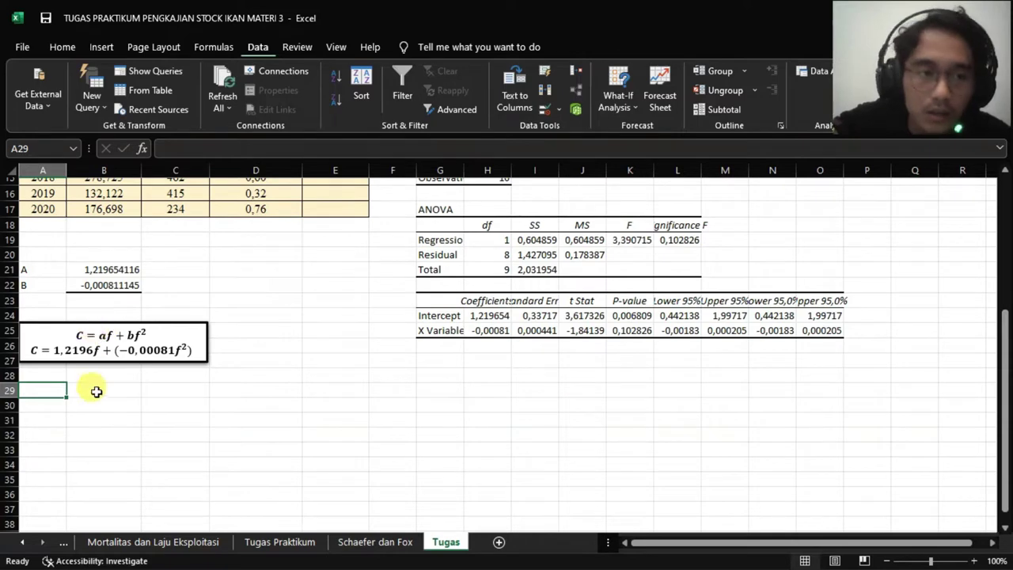
key("alt+Tab")
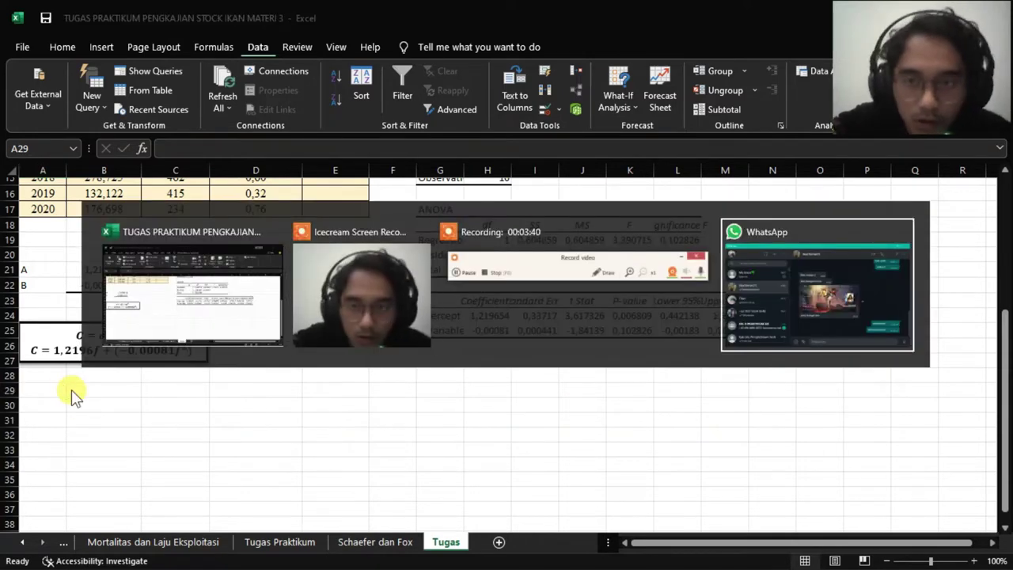
left_click(392, 545)
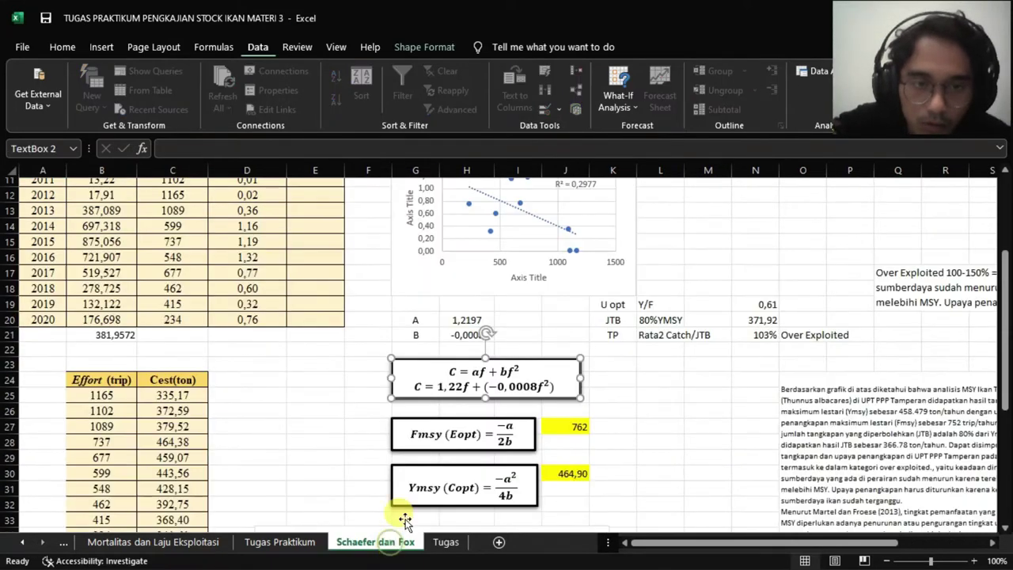
left_click(473, 421)
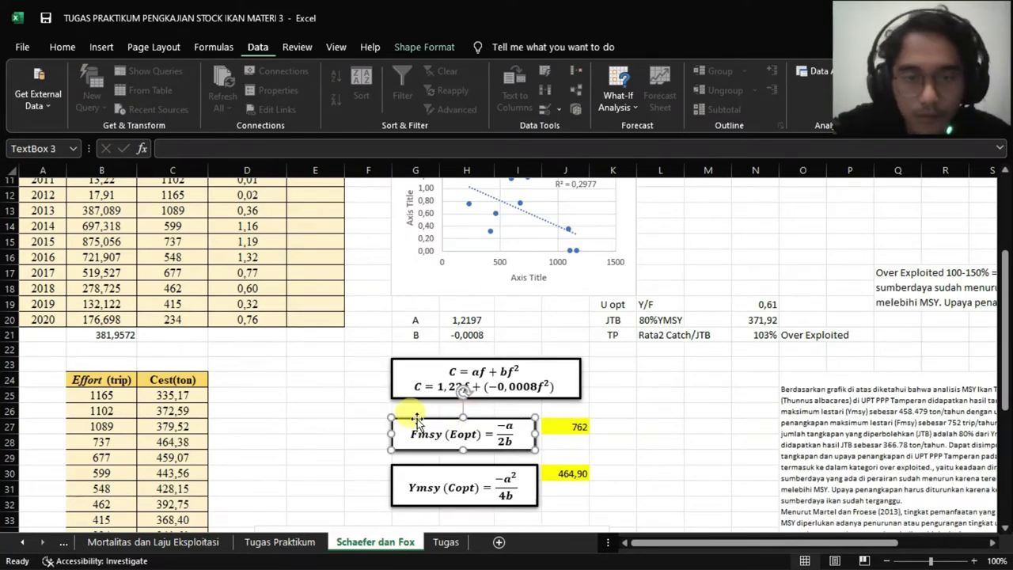
left_click(446, 543)
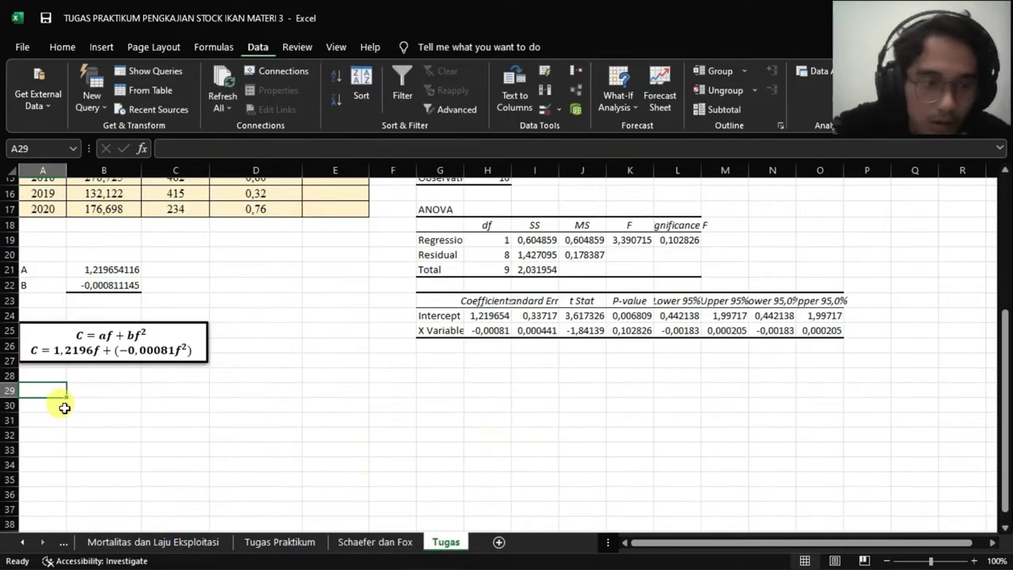
key("ctrl+v")
left_click(200, 390)
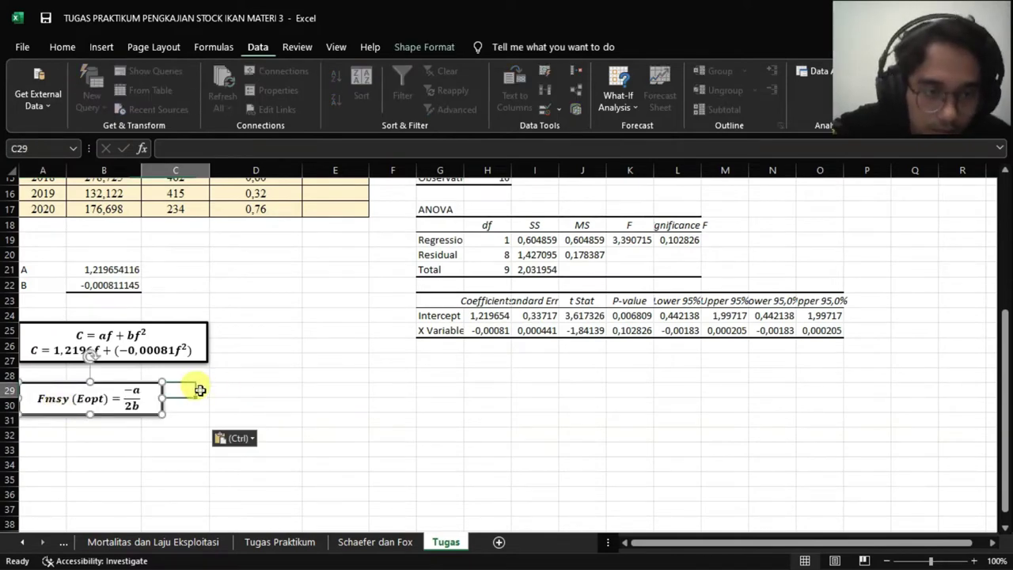
left_click(220, 391)
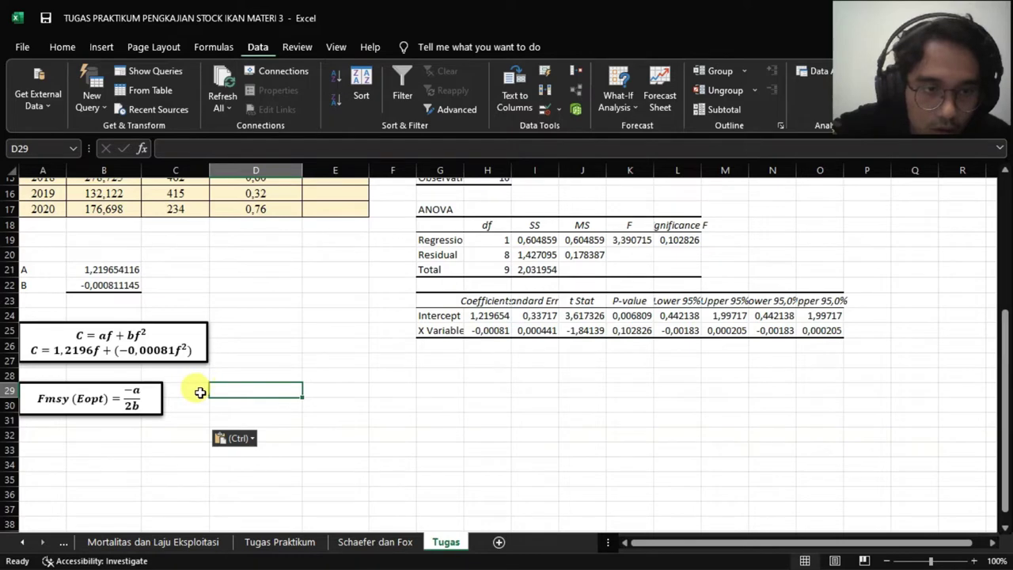
left_click(200, 393)
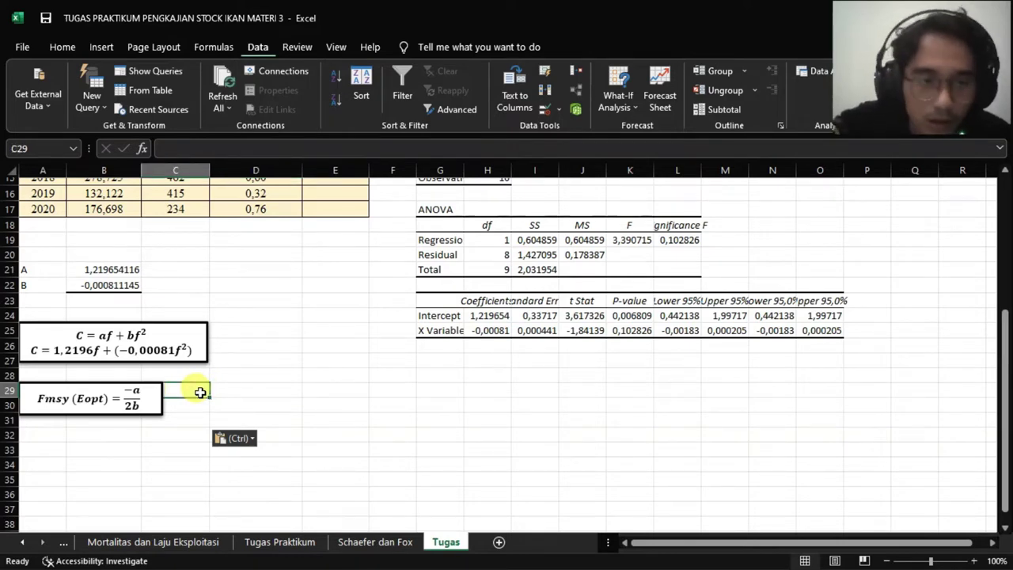
type("=")
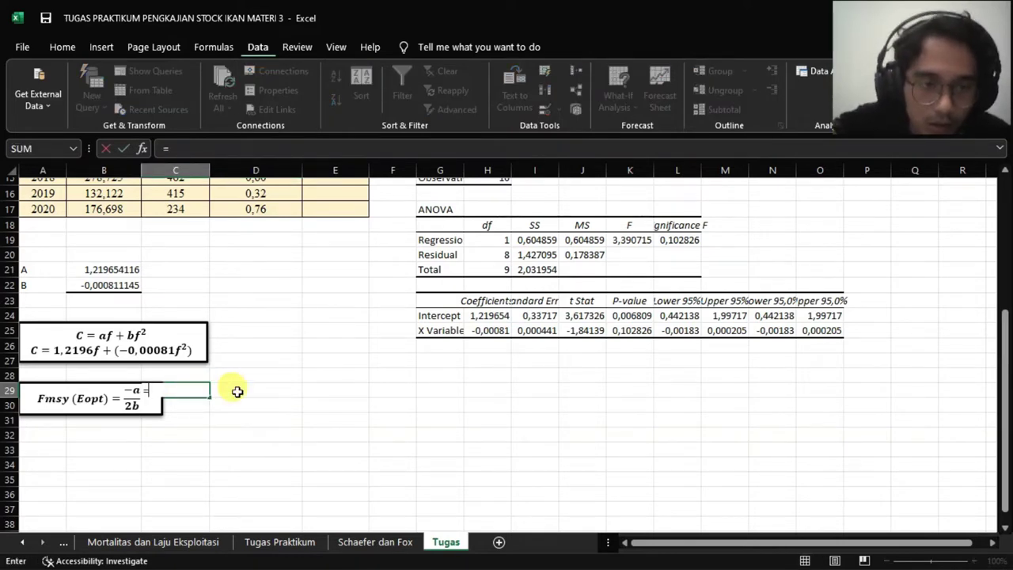
left_click(235, 396)
key("BackSpace")
key("BackSpace")
key("BackSpace")
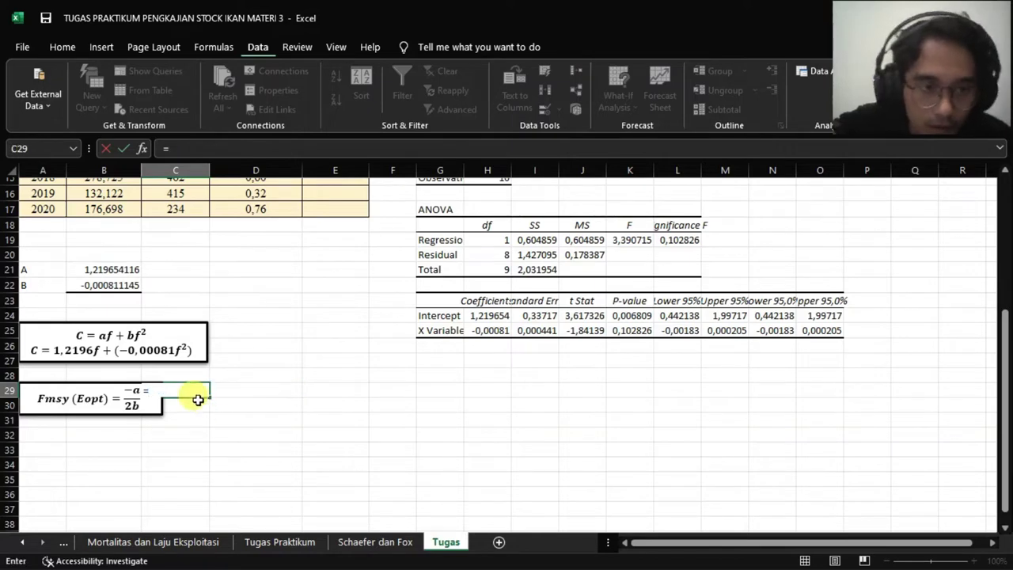
Calculate Fmsy (Eopt) in cell D29 with the formula =-B21/(2*B22)
left_click(249, 390)
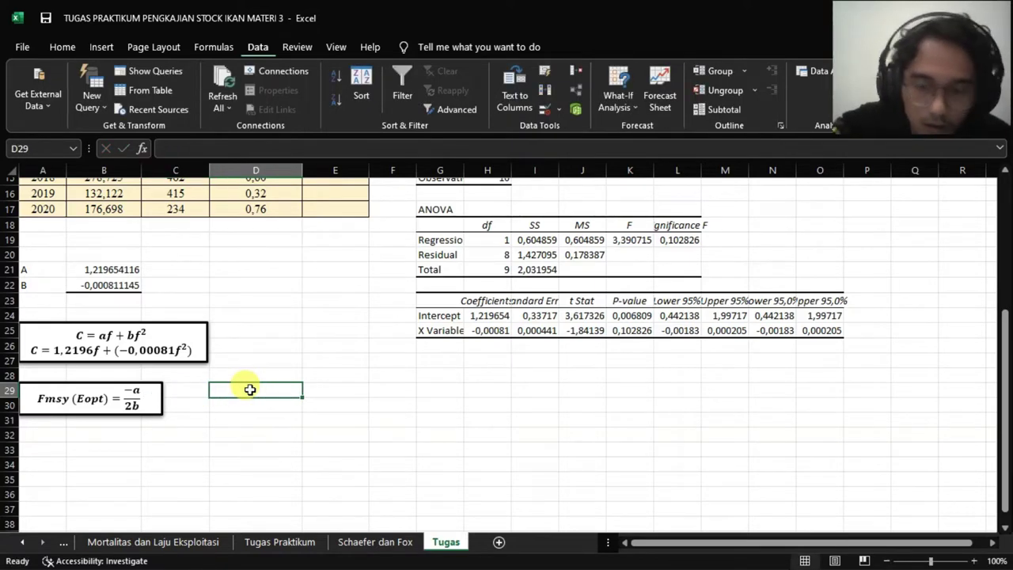
type("=")
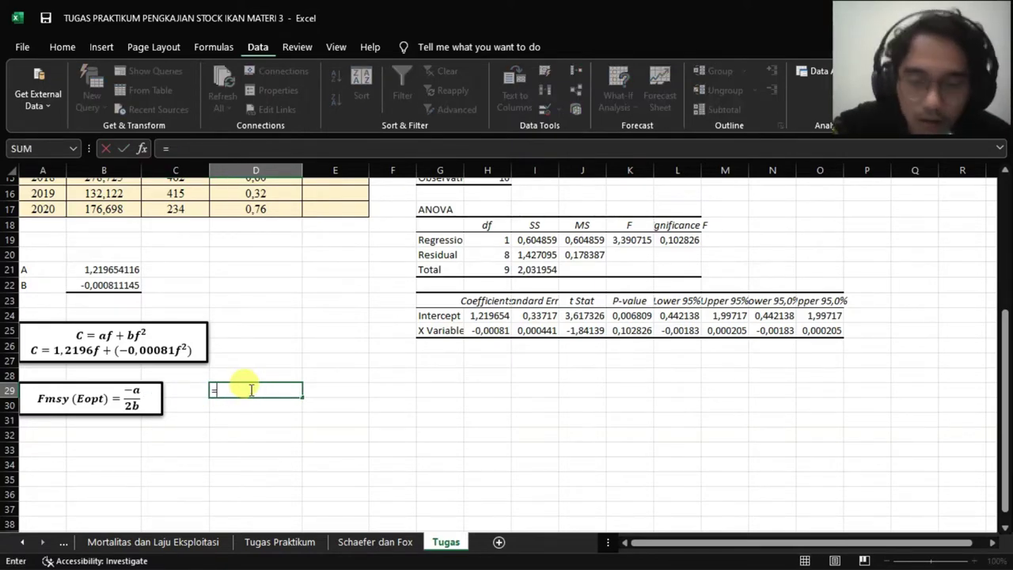
type("-")
left_click(129, 269)
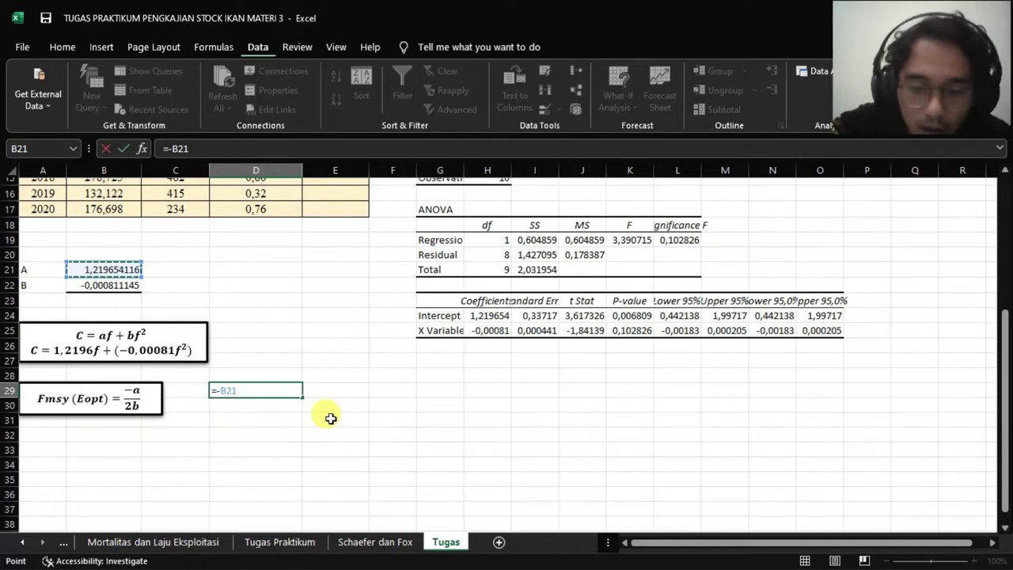
type("/(2")
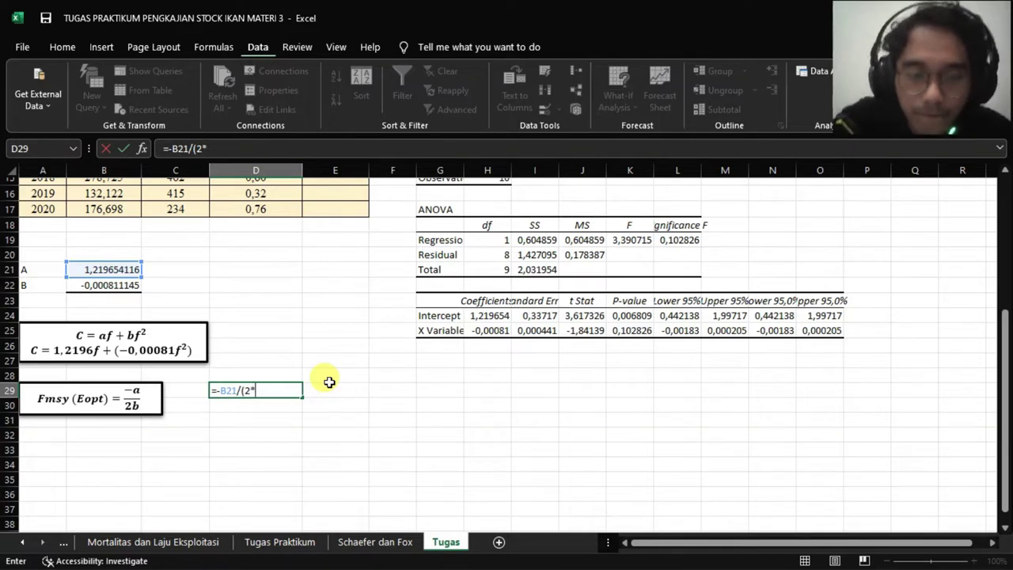
type("*")
left_click(103, 285)
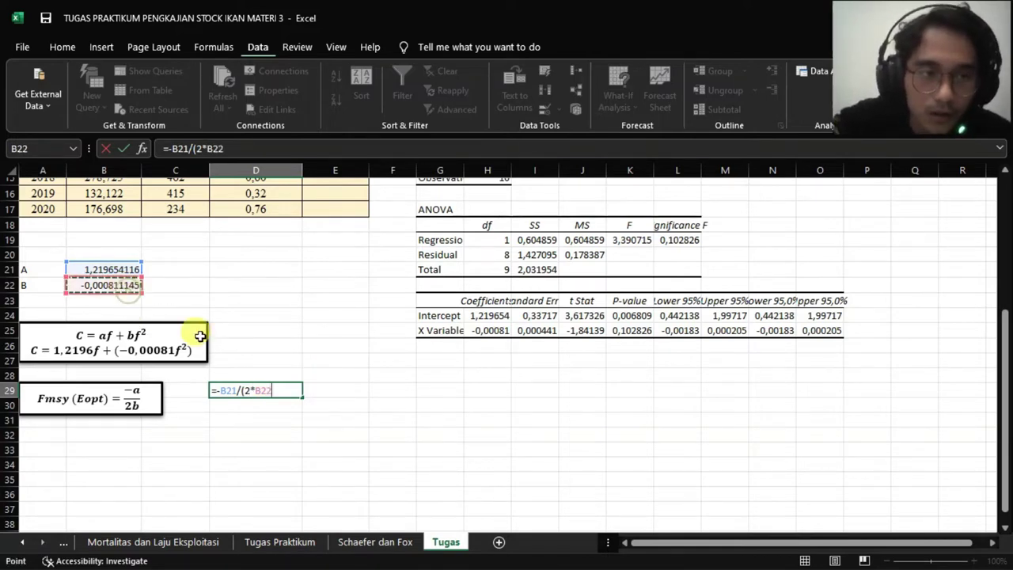
type(")")
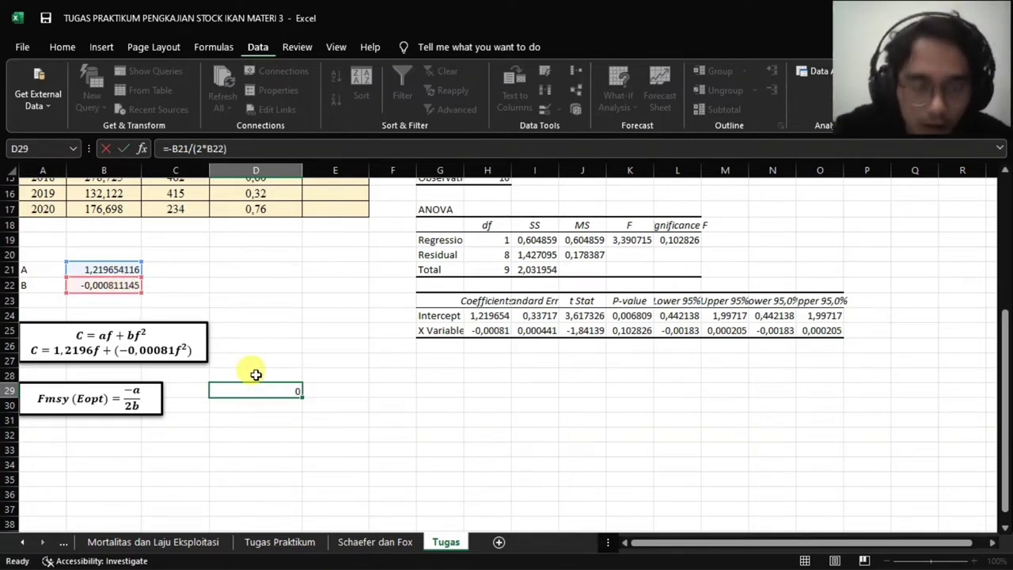
key("Return")
left_click(256, 389)
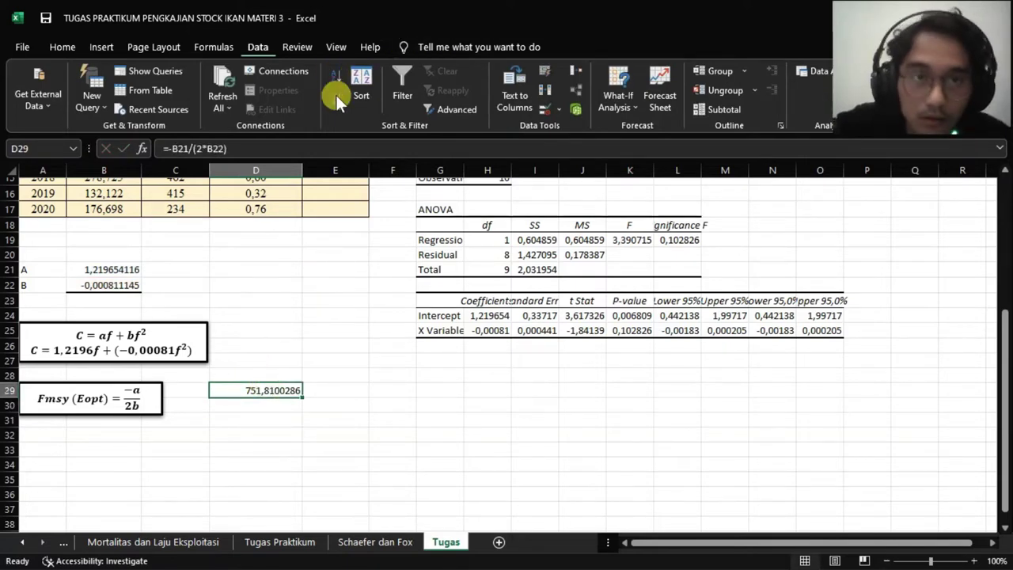
Enter the unit Trip in cell E29 beside the Fmsy result and centre it horizontally
left_click(91, 48)
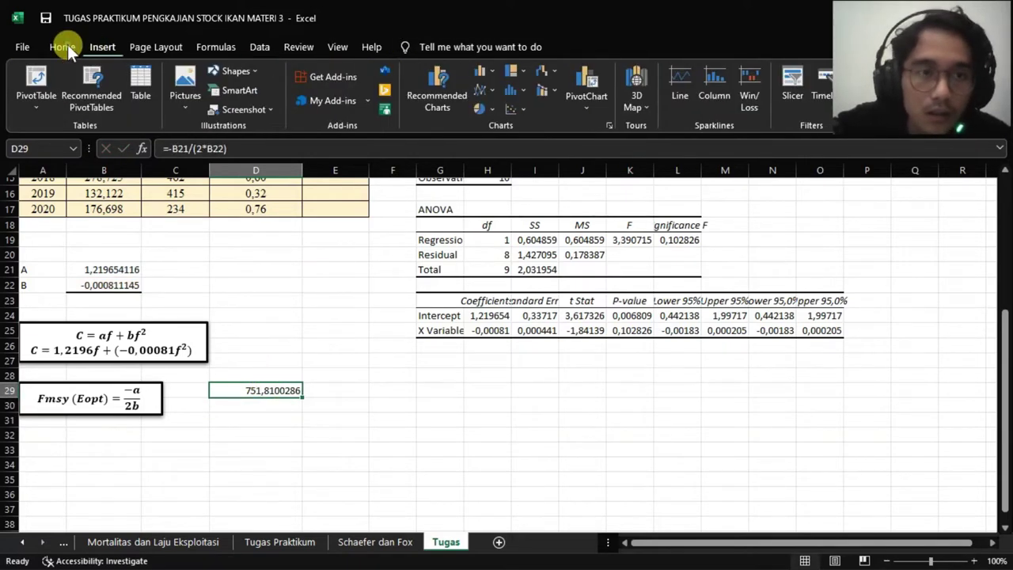
left_click(68, 45)
left_click(324, 387)
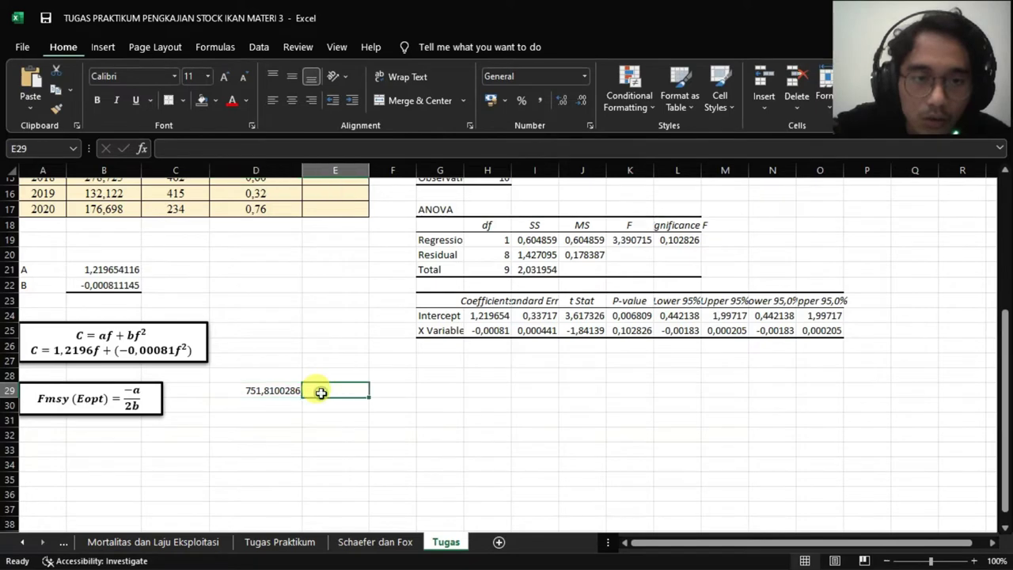
type("T")
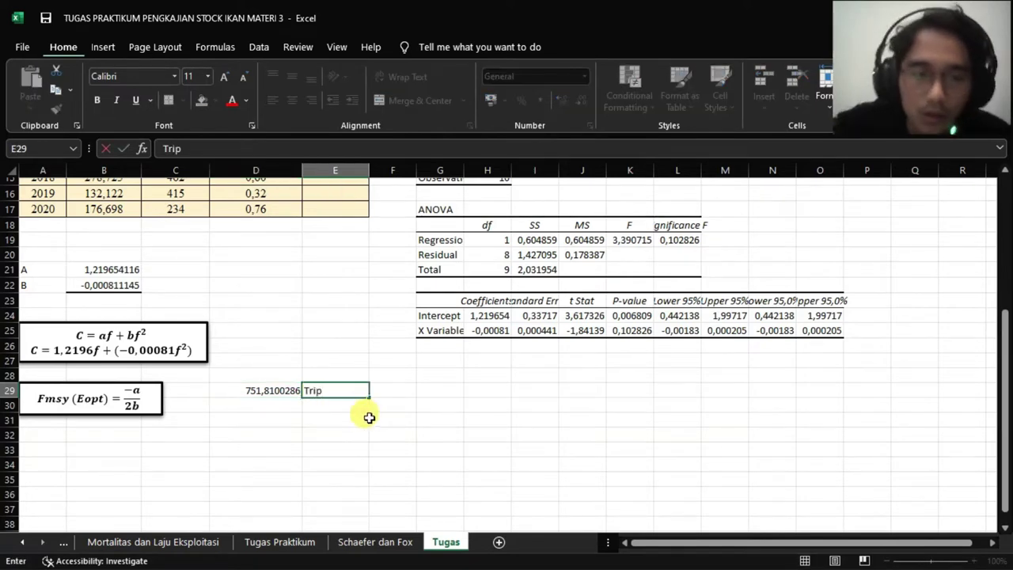
type("rip")
key("Return")
left_click(289, 389)
left_click(336, 392)
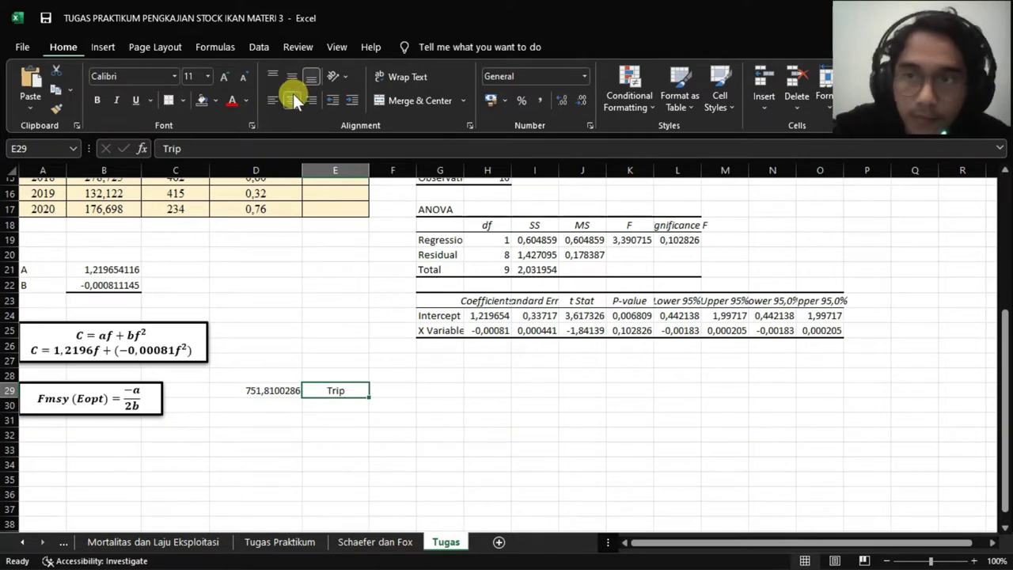
Reduce the Fmsy result in cell D29 to zero displayed decimal places
left_click(276, 405)
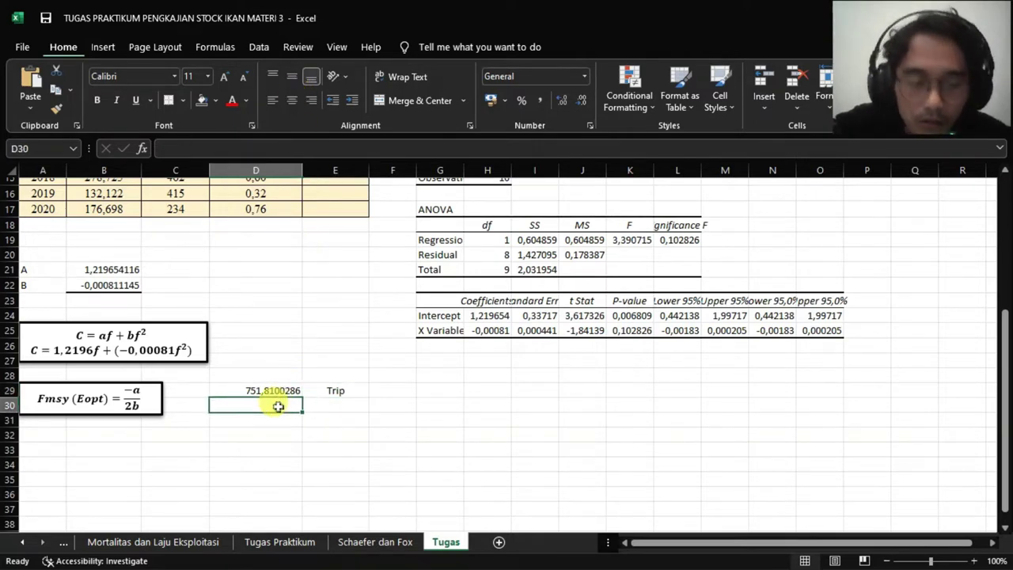
left_click(285, 390)
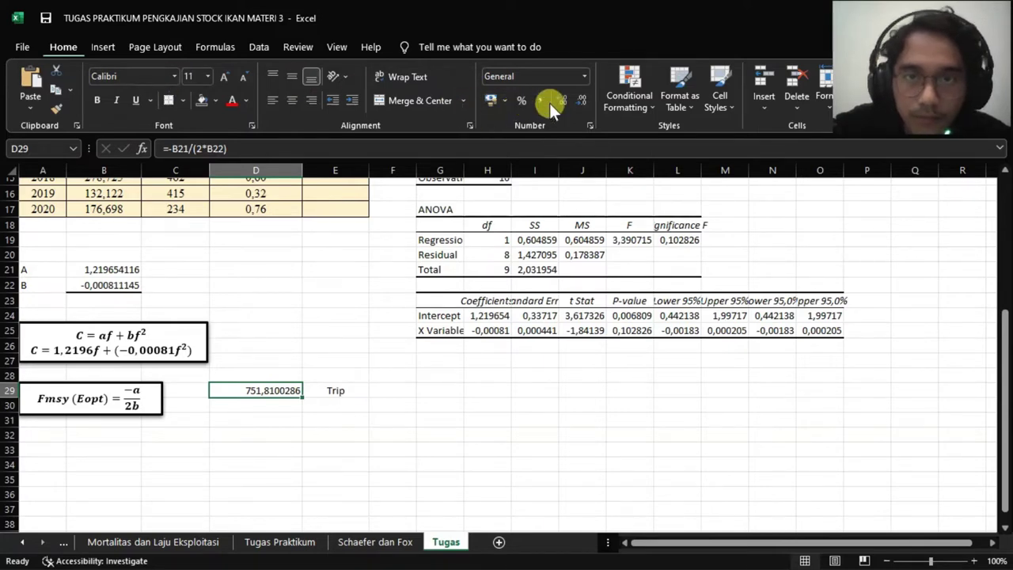
left_click(576, 100)
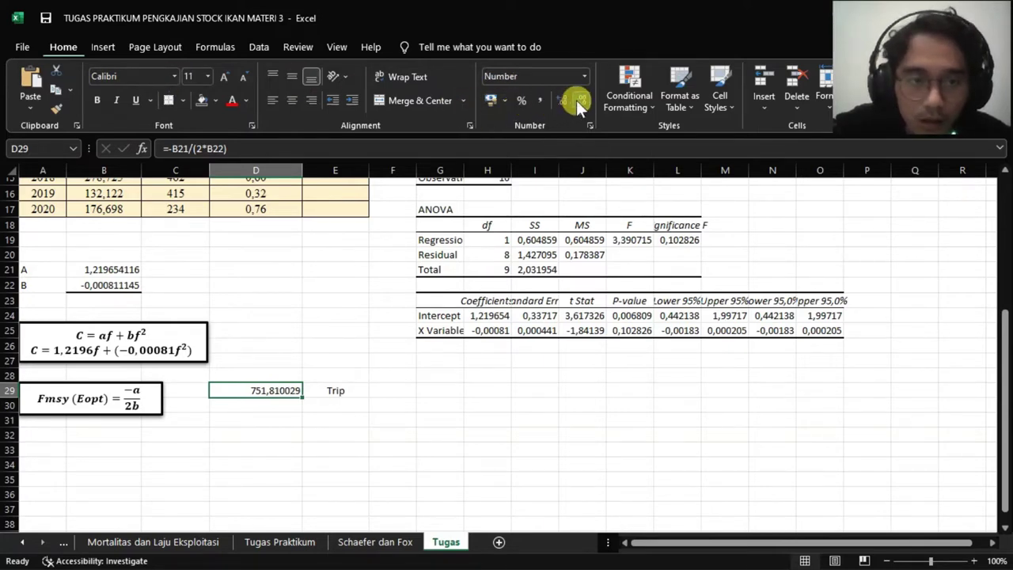
left_click(576, 100)
left_click(576, 99)
left_click(576, 100)
left_click(576, 100)
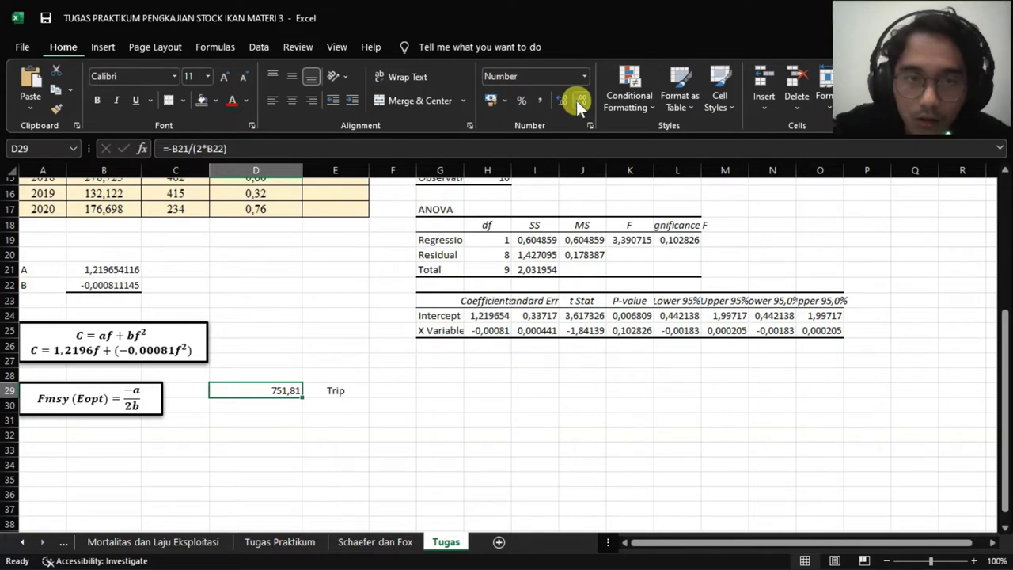
left_click(577, 99)
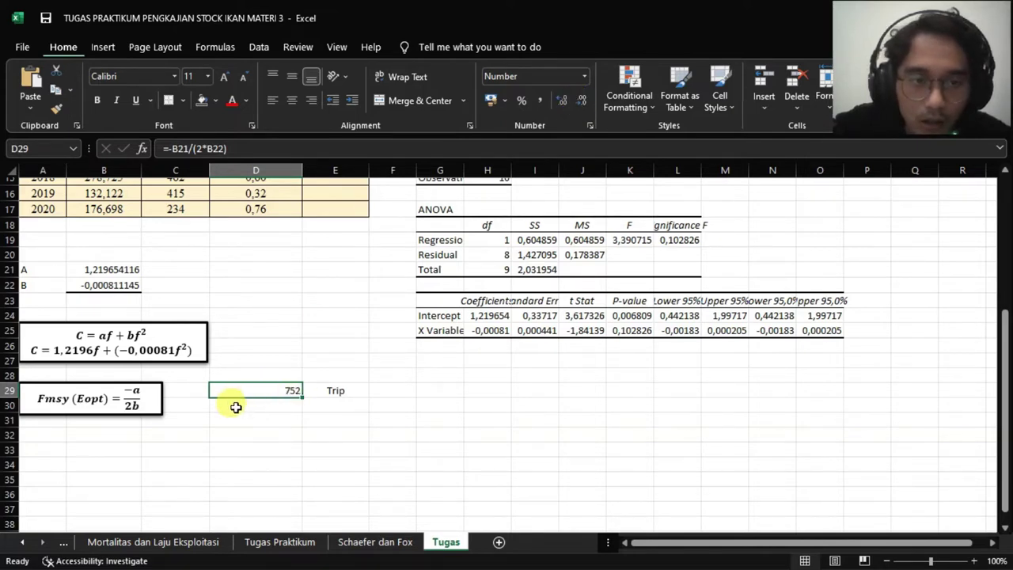
Try to copy the Ymsy (Copt) equation box from the Schaefer dan Fox sheet to cell A32 of the Tugas sheet, and undo the paste
left_click(49, 436)
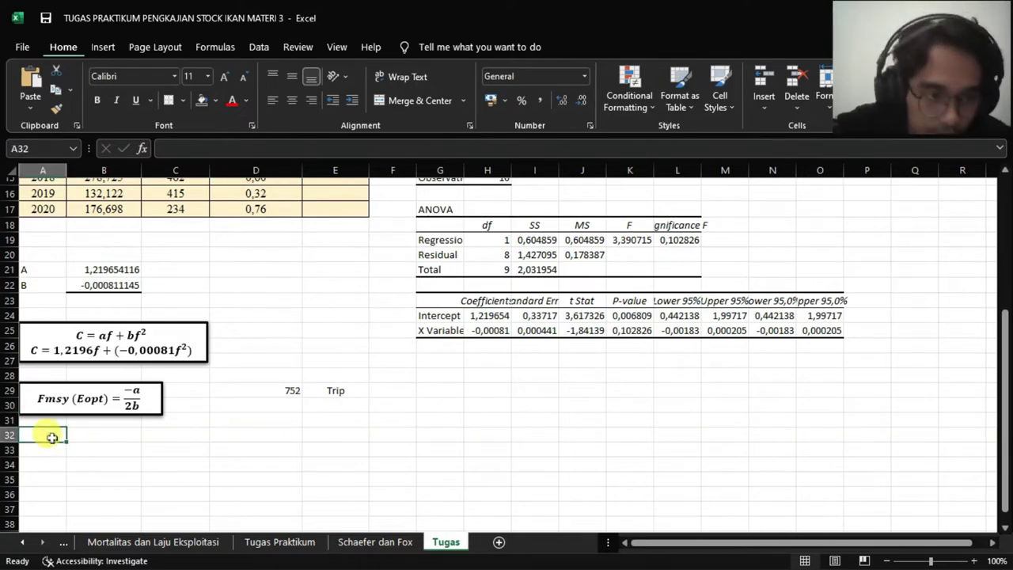
left_click(388, 543)
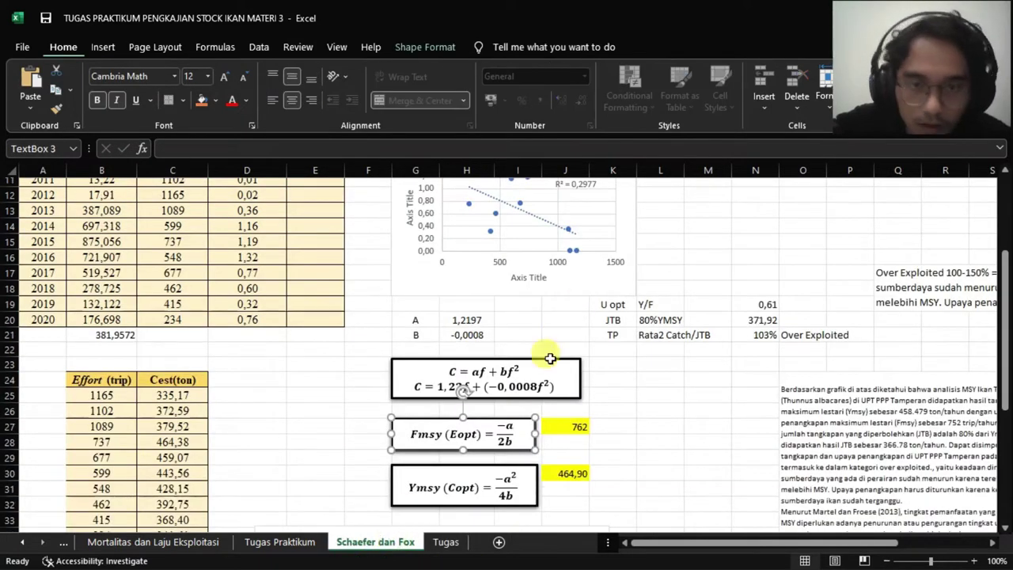
left_click(494, 469)
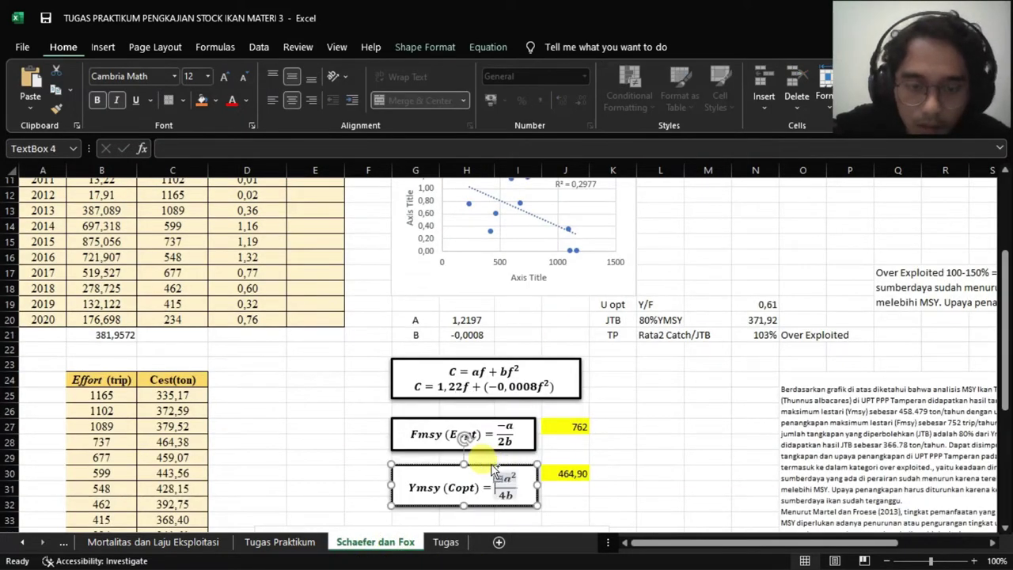
left_click(445, 543)
left_click(34, 434)
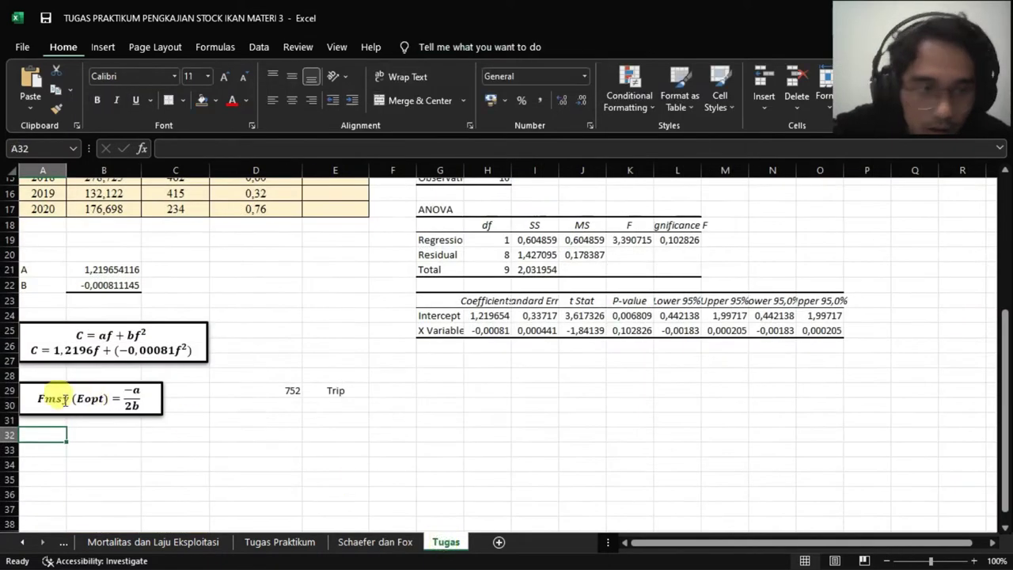
key("ctrl+v")
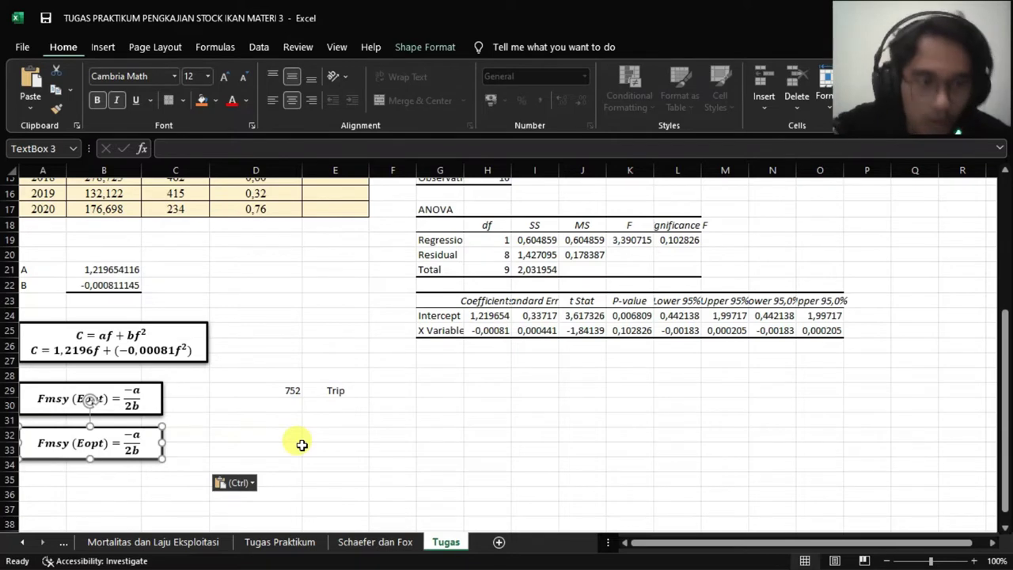
key("ctrl+z")
Copy the Ymsy (Copt) = −a²/4b equation box from the Schaefer dan Fox sheet to cell A32 of the Tugas sheet
left_click(361, 545)
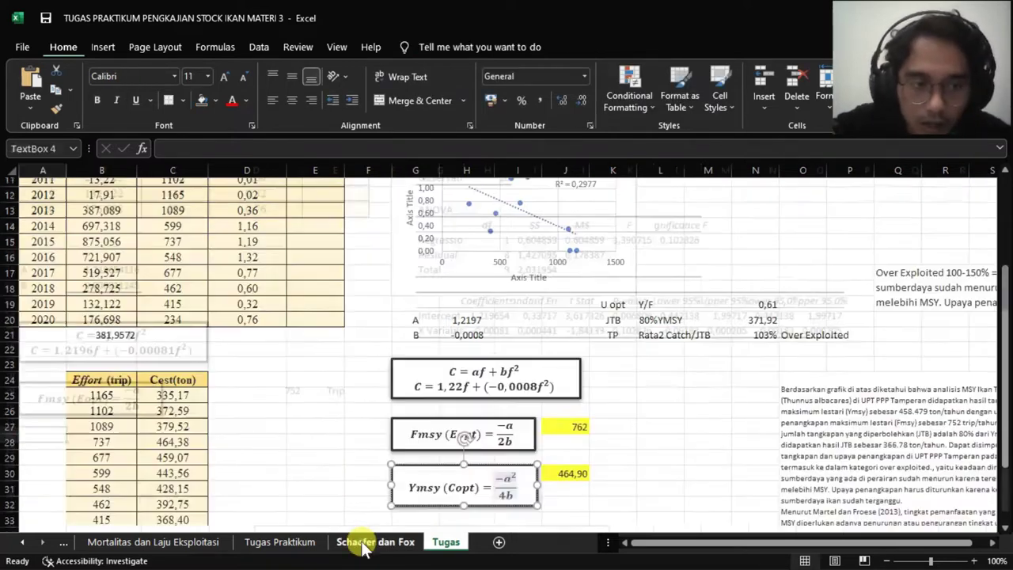
left_click(426, 466)
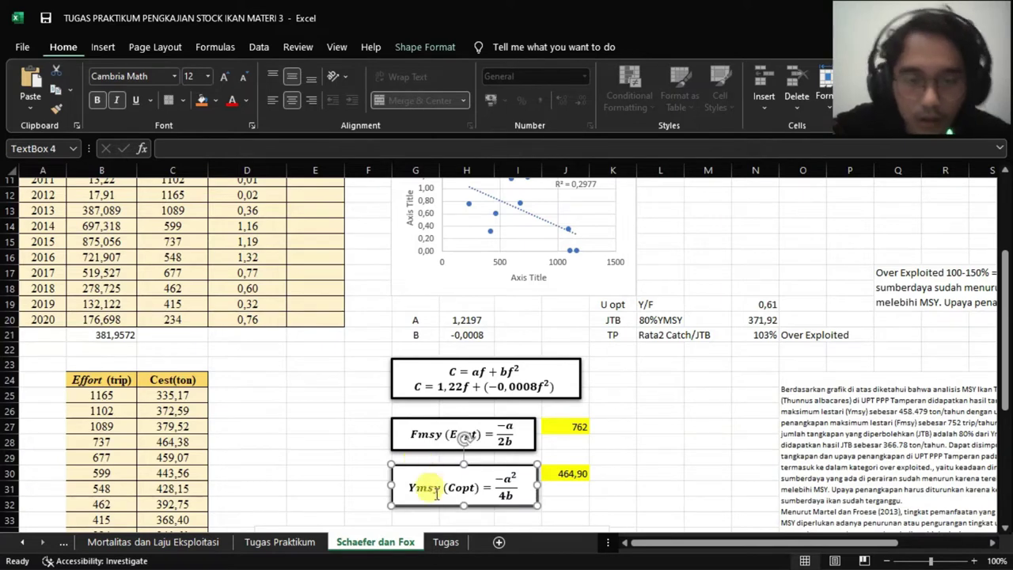
left_click(439, 543)
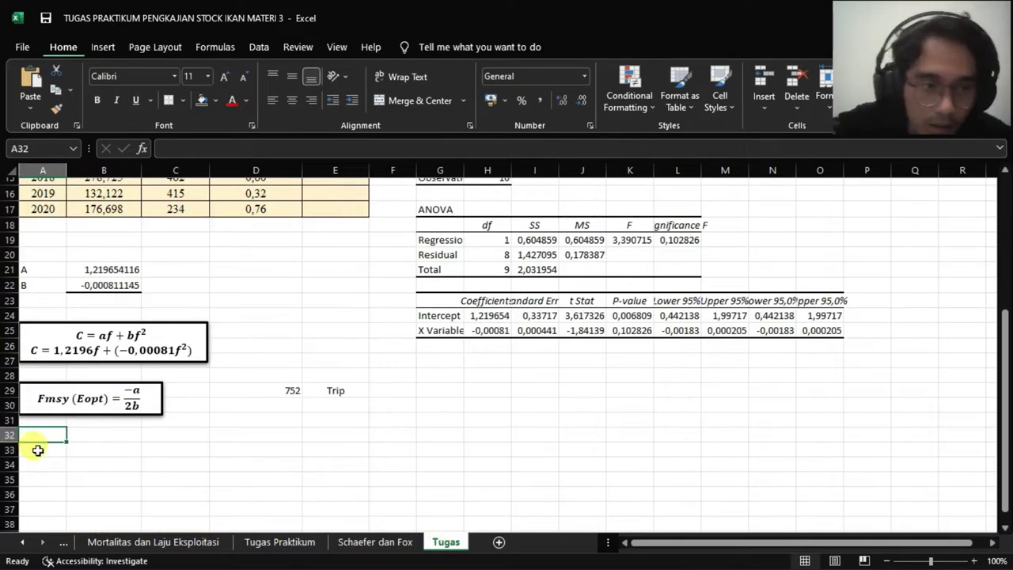
key("ctrl+v")
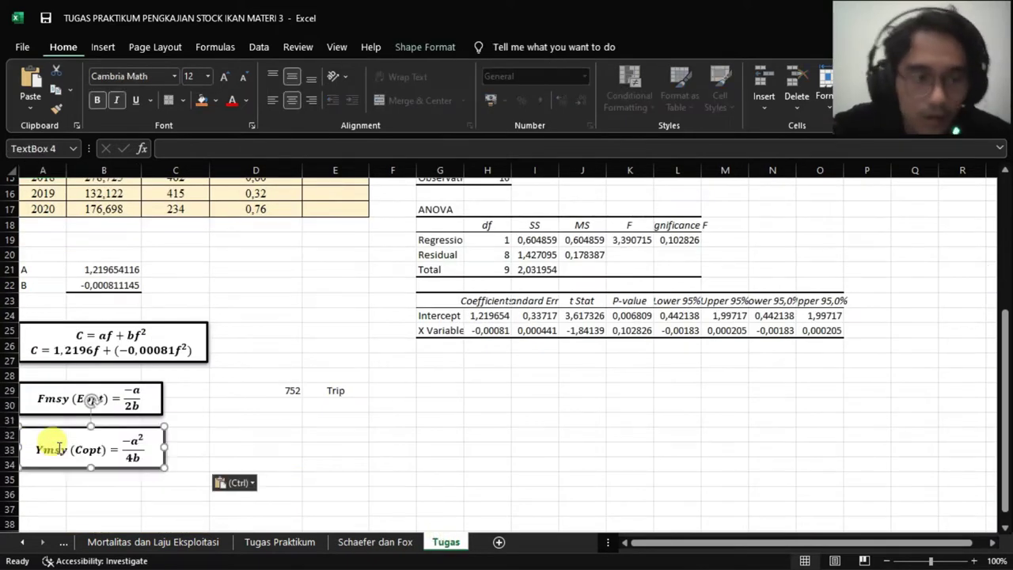
Calculate Ymsy in cell D32 with the formula =-(B21^2)/(4*B22)
left_click(279, 440)
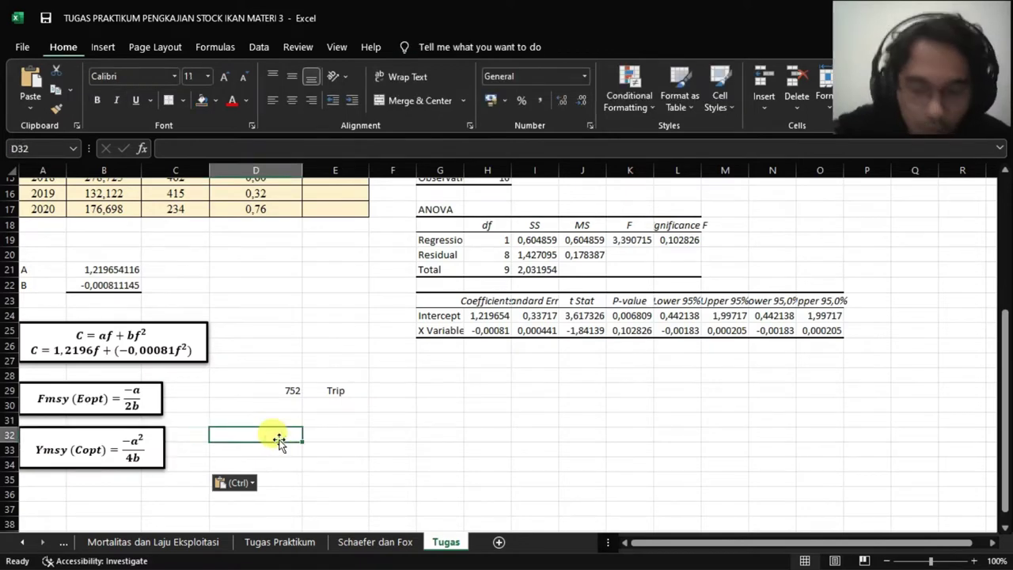
type("-")
key("Escape")
type("=")
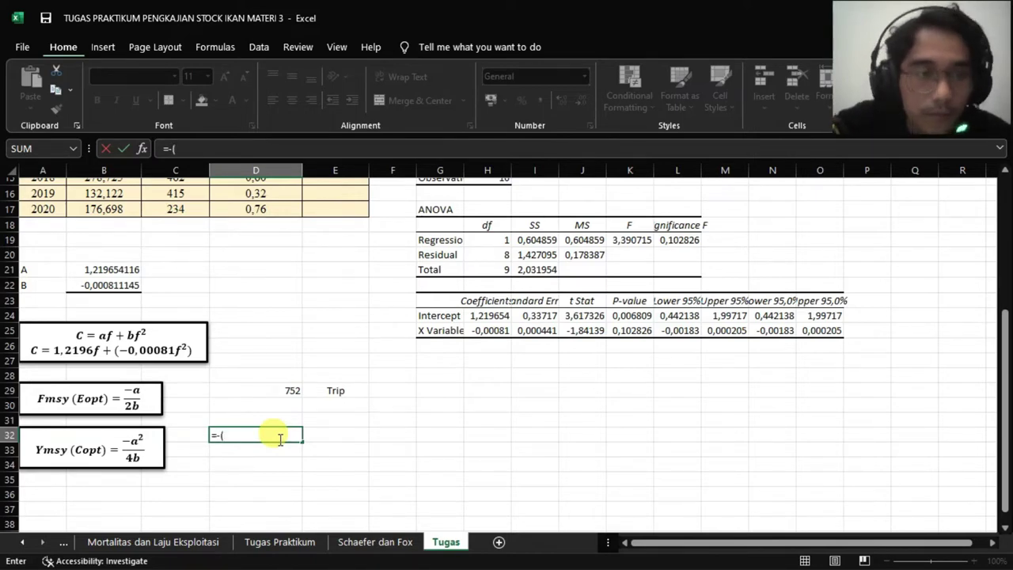
type("-(")
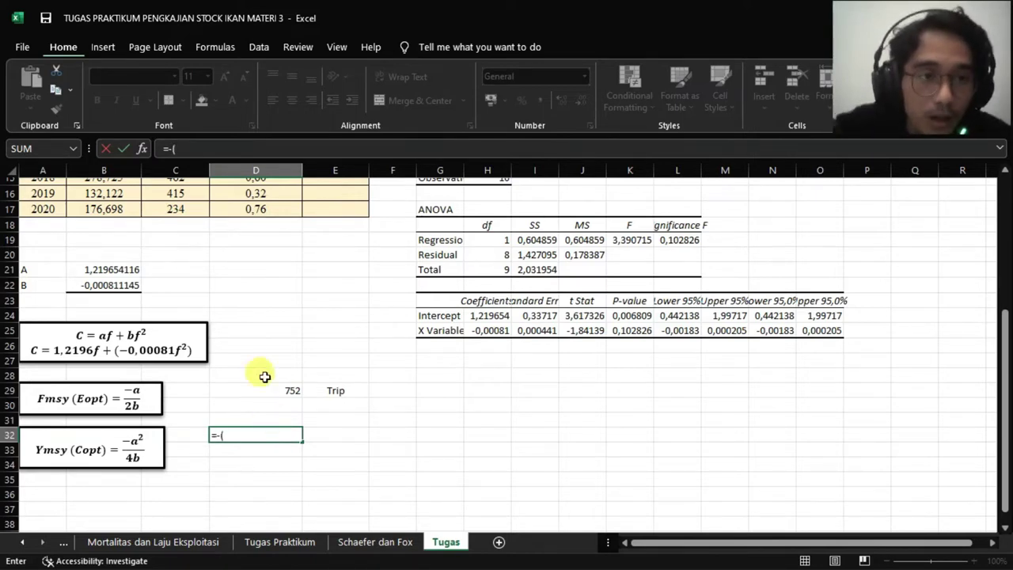
left_click(122, 276)
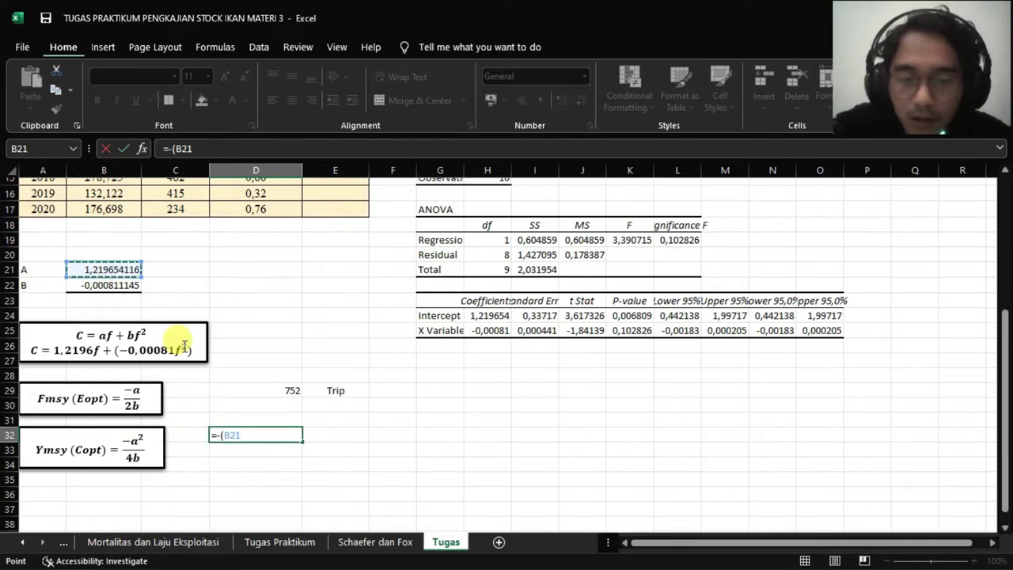
type("^2)/(4*")
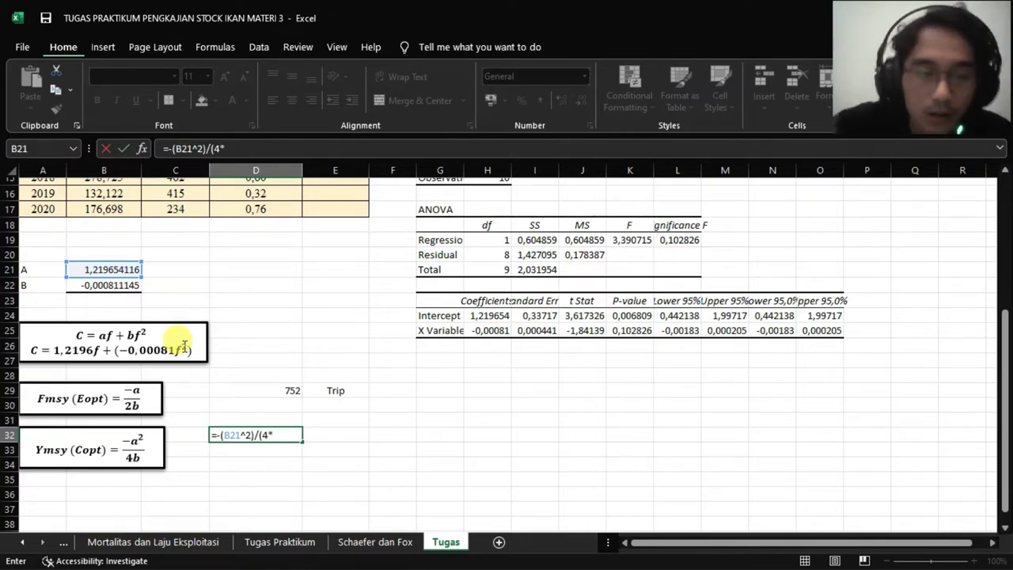
left_click(87, 285)
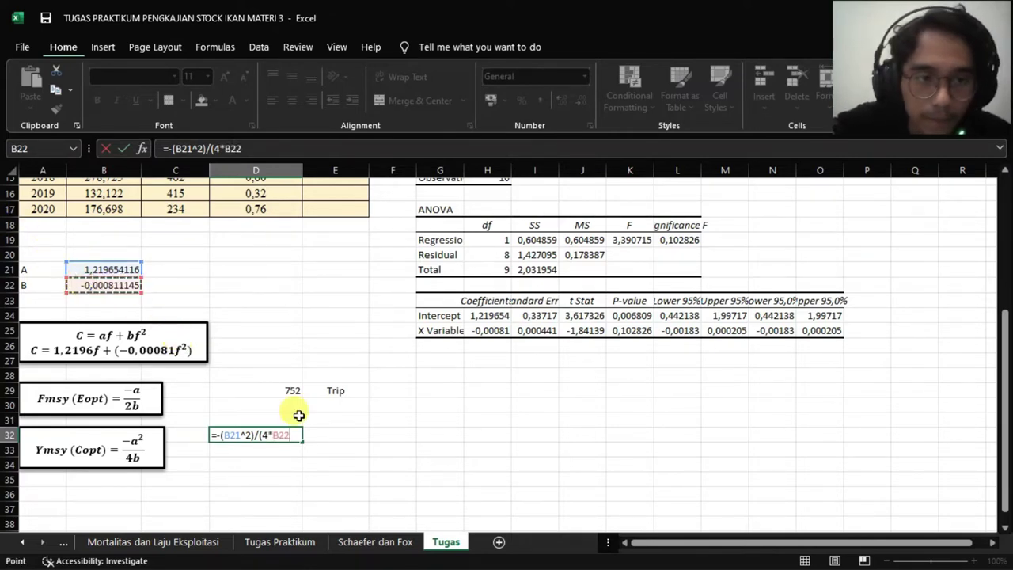
type(")")
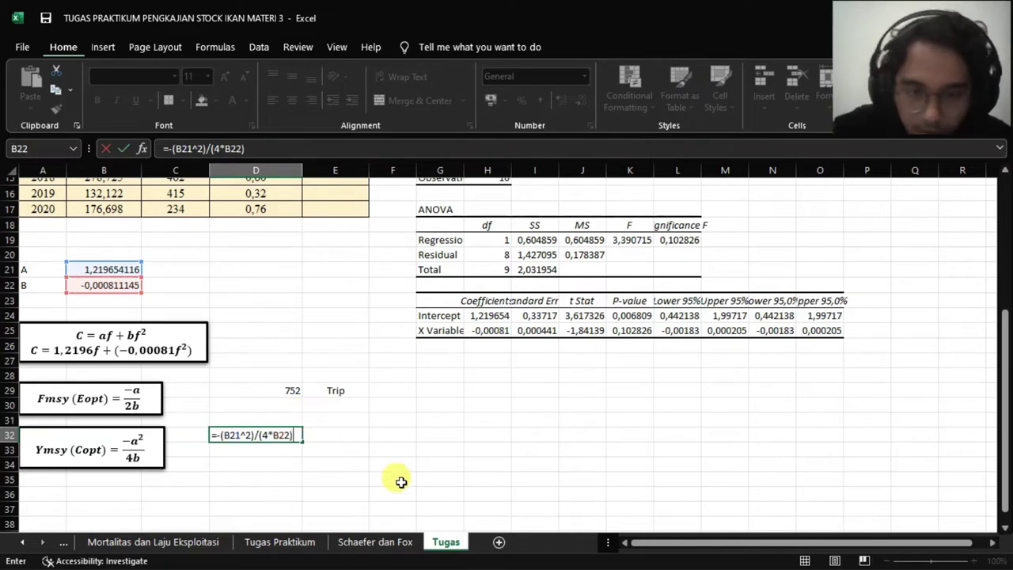
key("Return")
Reduce the Ymsy result in cell D32 to two displayed decimal places
left_click(289, 435)
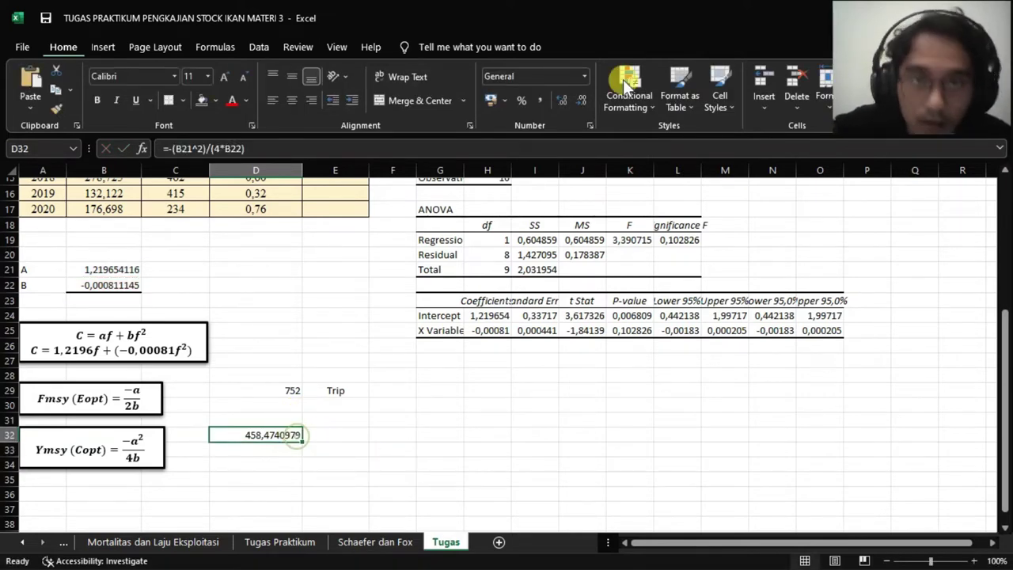
left_click(577, 103)
left_click(576, 103)
left_click(576, 103)
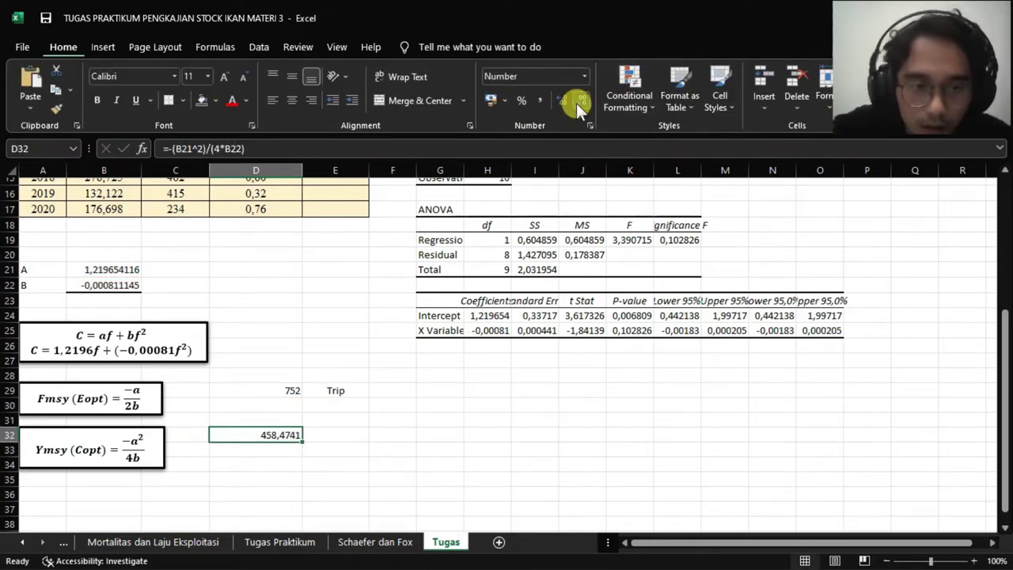
left_click(576, 103)
left_click(576, 103)
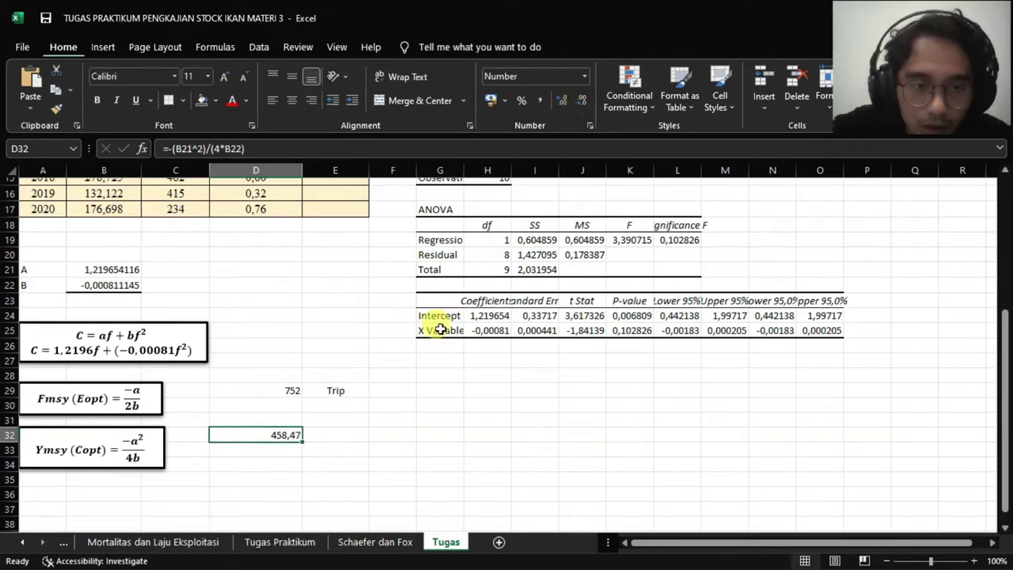
Enter the unit Ton in cell E32 beside the Ymsy result and centre it horizontally
left_click(343, 436)
type("T")
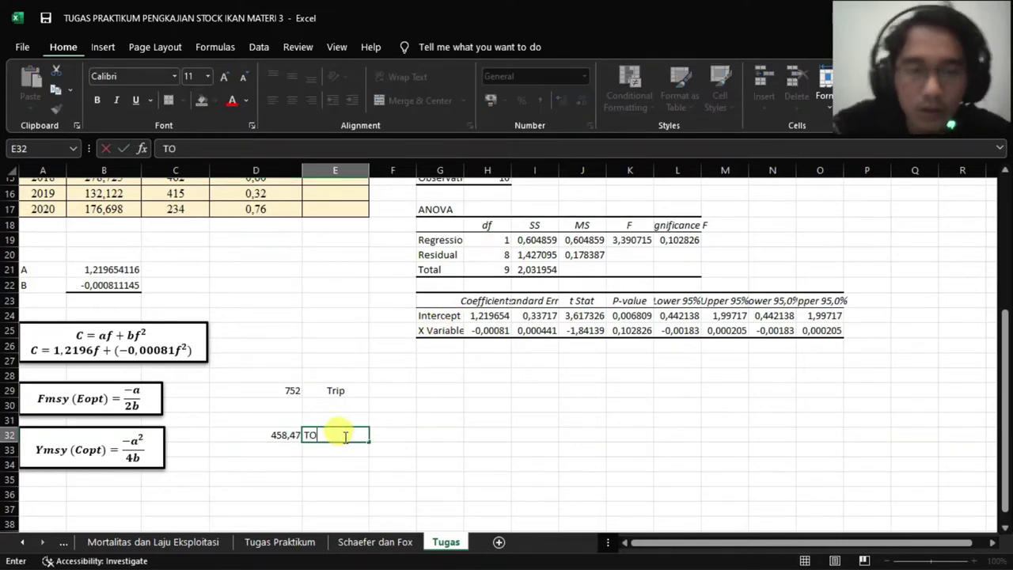
type("on")
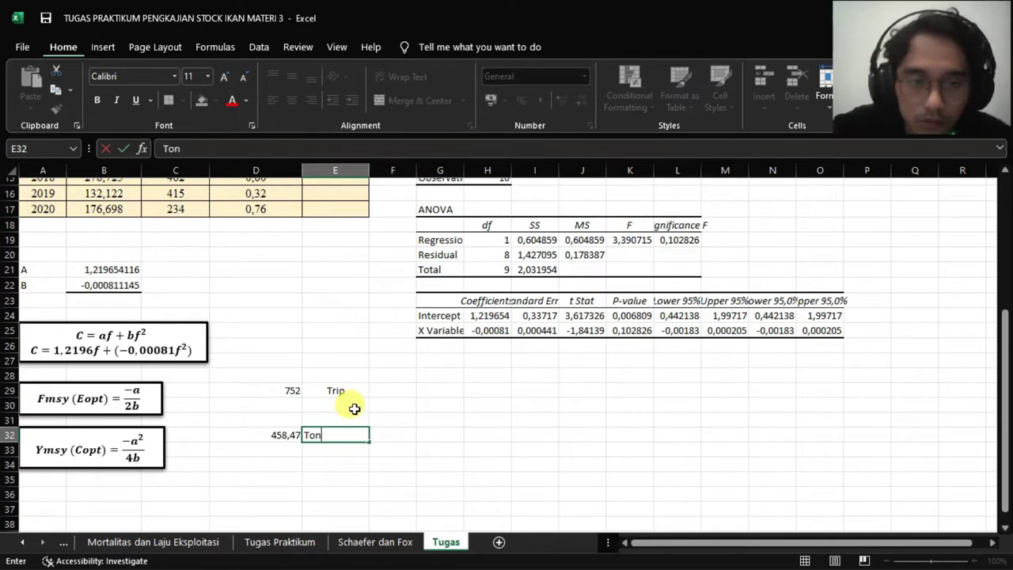
left_click(355, 407)
left_click(336, 437)
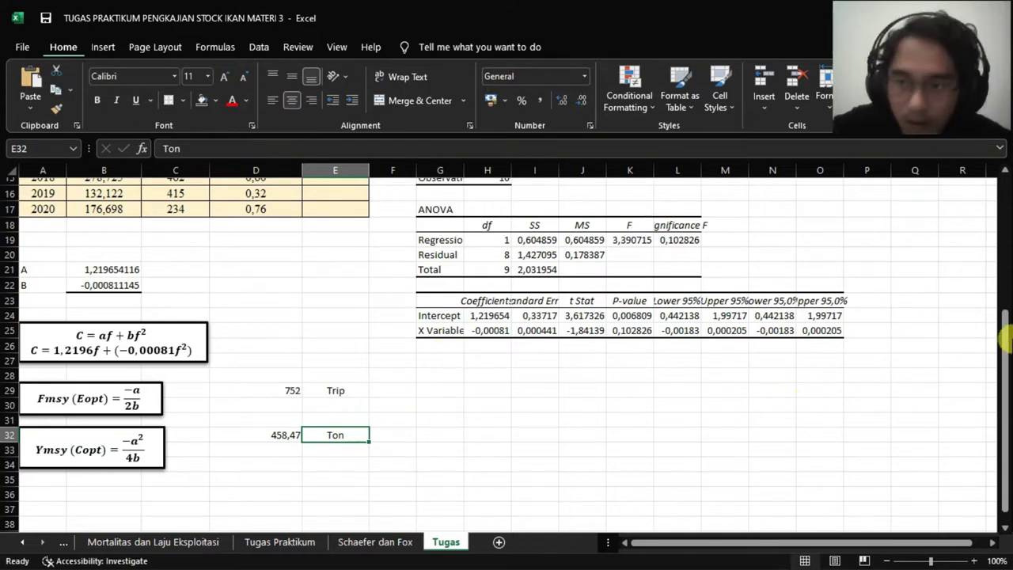
Copy the Effort (trip) column C7:C17 of the Tugas sheet to cell G29 and widen column G to fit the heading
left_click_drag(1004, 332, 1005, 368)
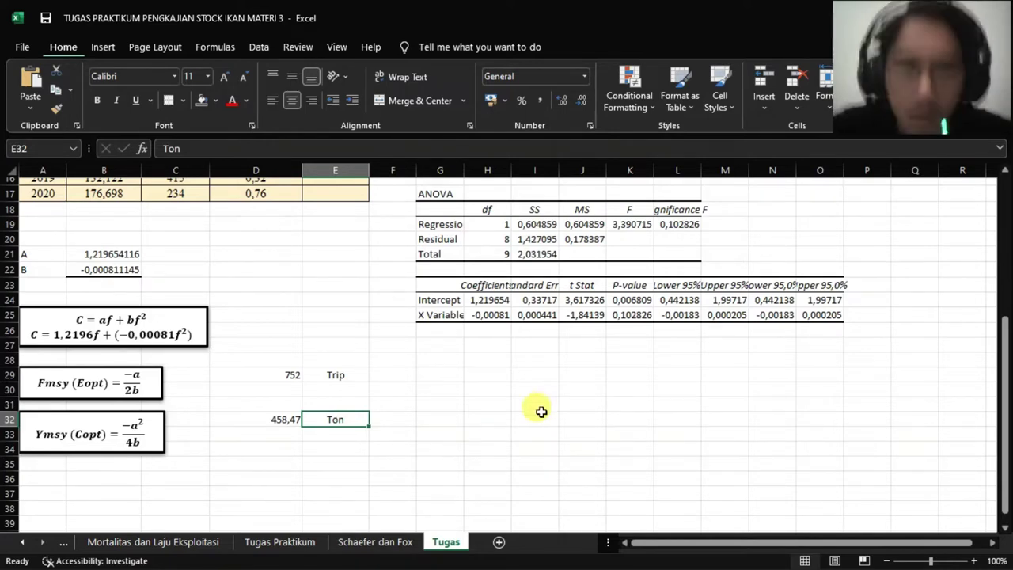
left_click(392, 544)
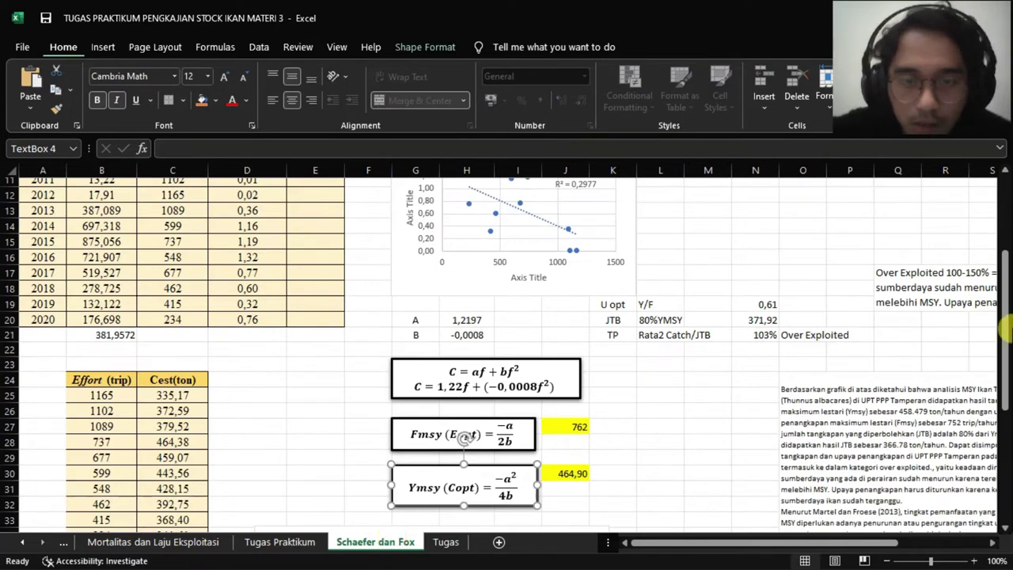
left_click_drag(1008, 307, 1008, 228)
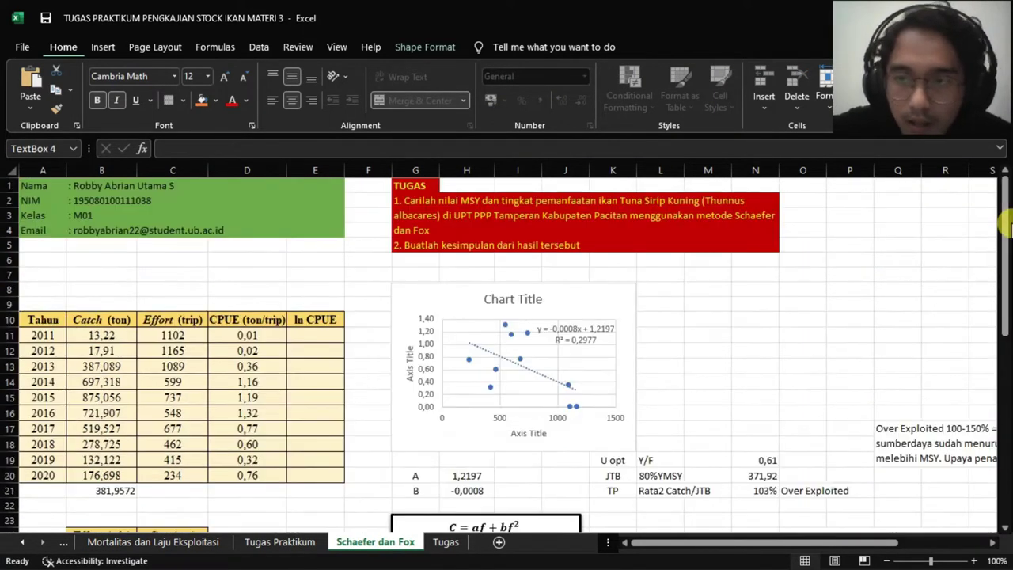
left_click(450, 547)
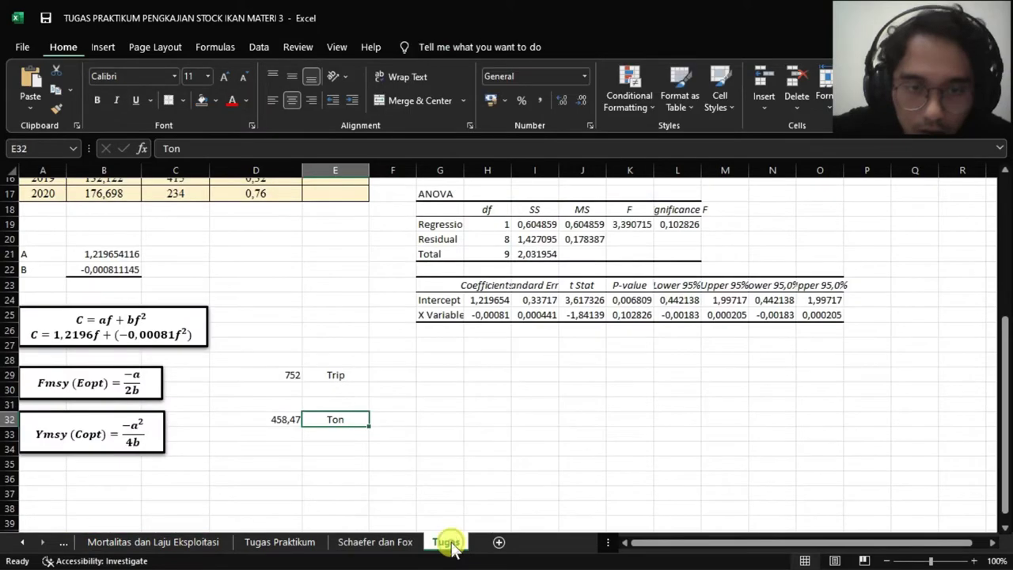
left_click(428, 359)
left_click_drag(1005, 378, 1004, 273)
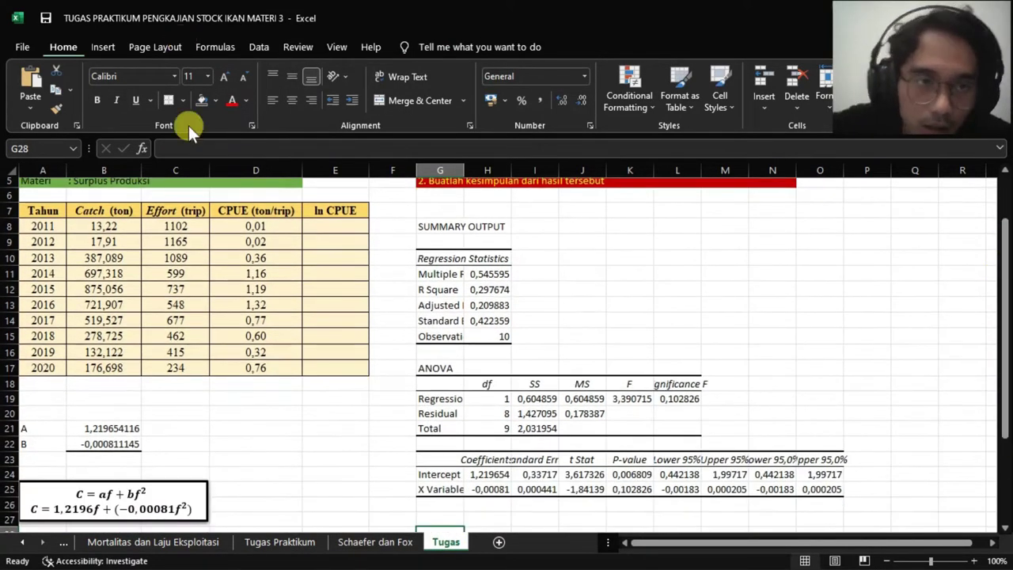
left_click_drag(188, 232, 185, 367)
left_click(220, 386)
left_click(176, 208)
left_click_drag(176, 208, 175, 365)
key("ctrl+c")
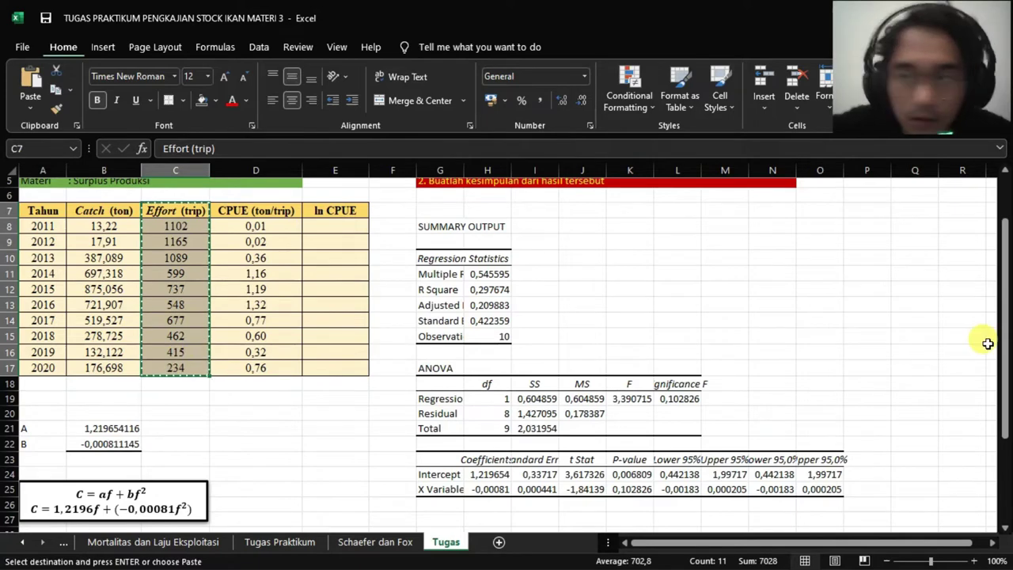
left_click_drag(1009, 325, 1004, 406)
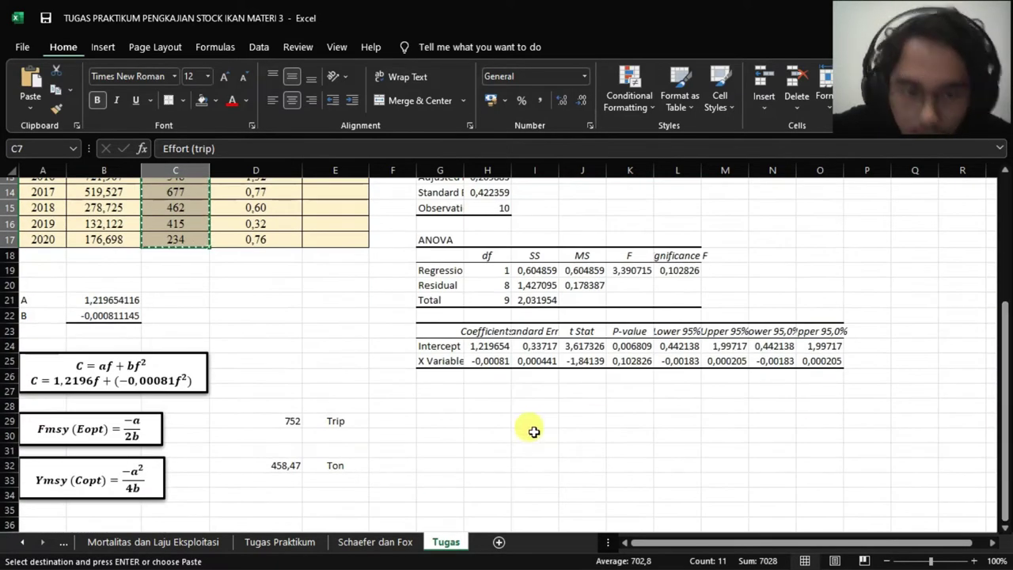
left_click(455, 421)
key("ctrl+v")
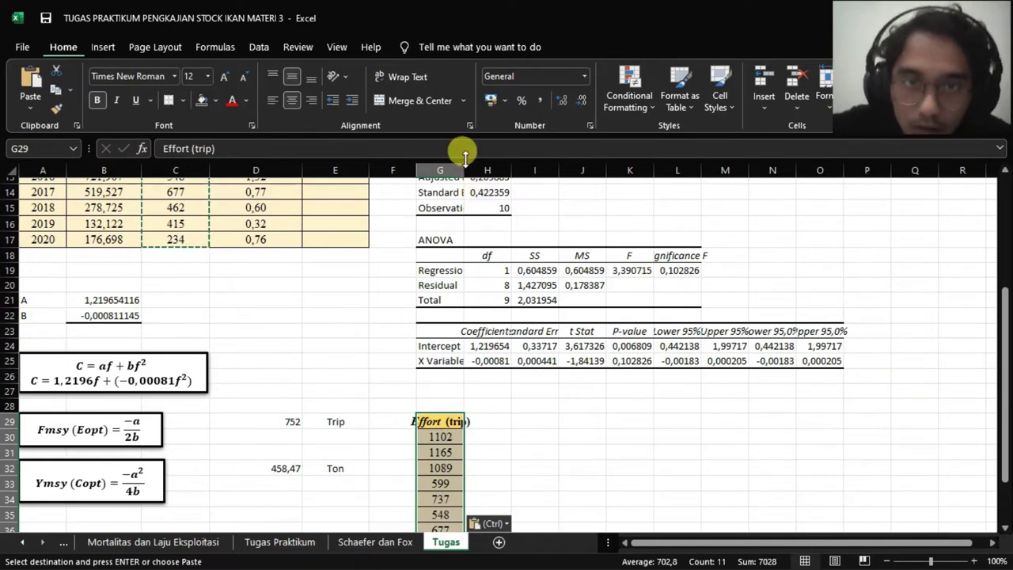
left_click_drag(464, 165, 481, 164)
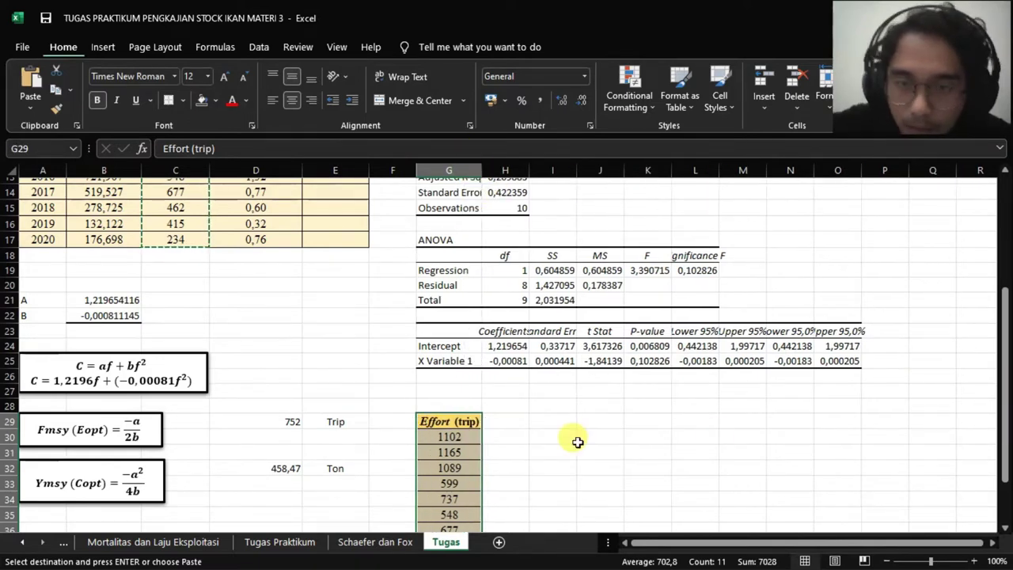
Paste a second copy of the Effort (trip) column at cell H29 and widen column H to fit its heading
left_click(504, 416)
key("ctrl+v")
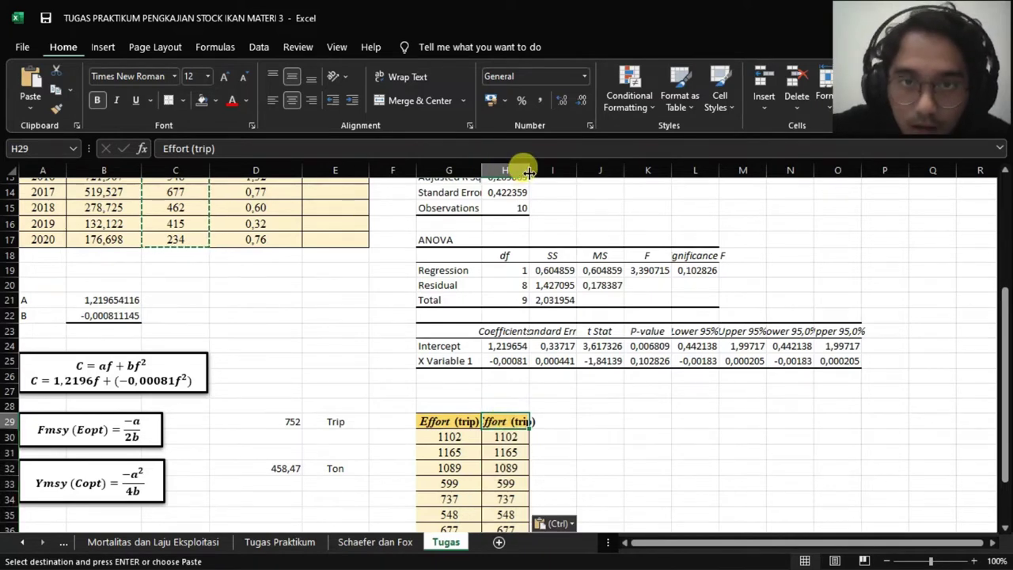
left_click_drag(529, 170, 552, 171)
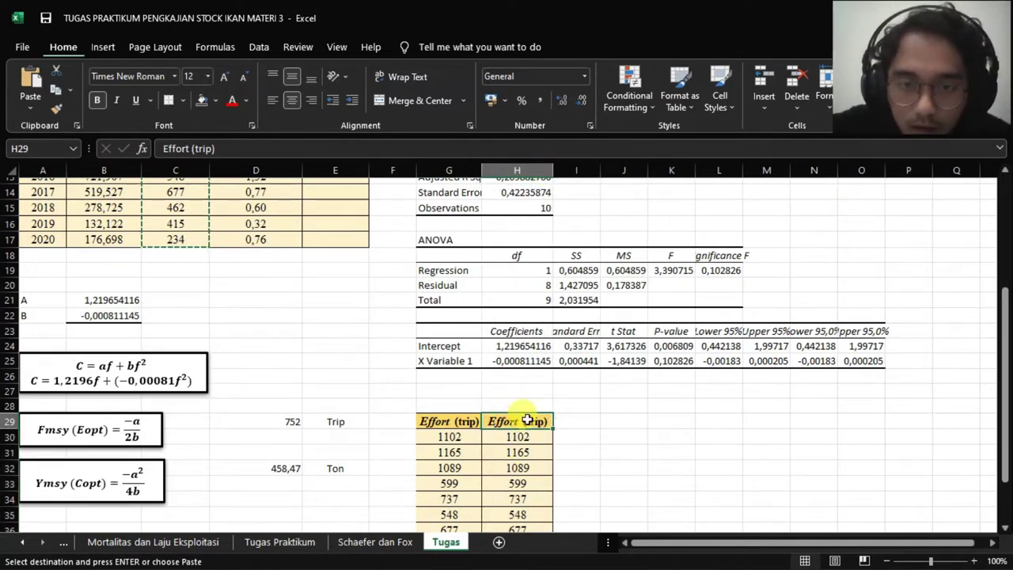
key("Escape")
Replace the heading in cell H29 with Cest
double_click(525, 419)
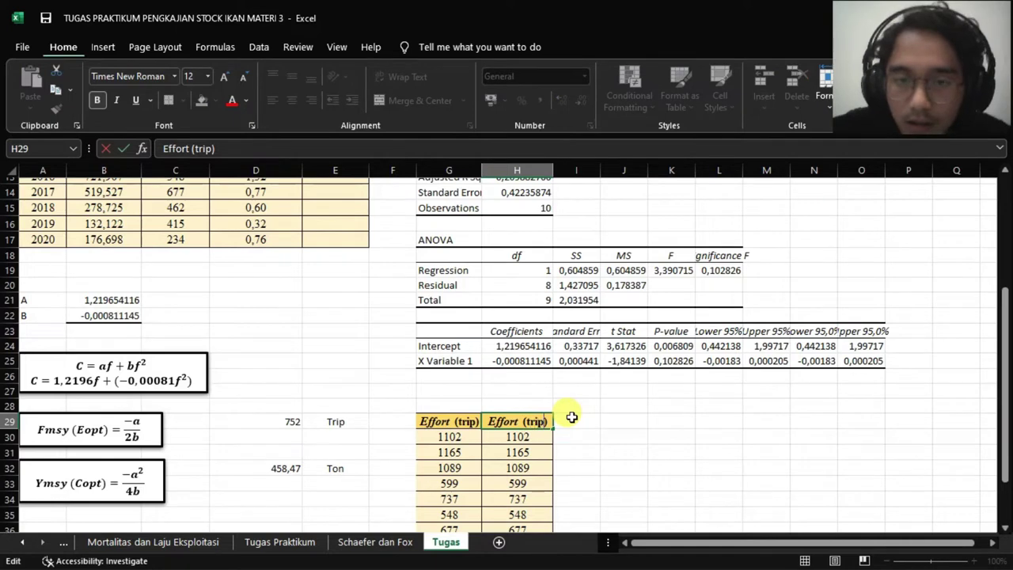
key("BackSpace")
key("BackSpace")
key("BackSpace")
key("BackSpace")
key("BackSpace")
key("BackSpace")
key("BackSpace")
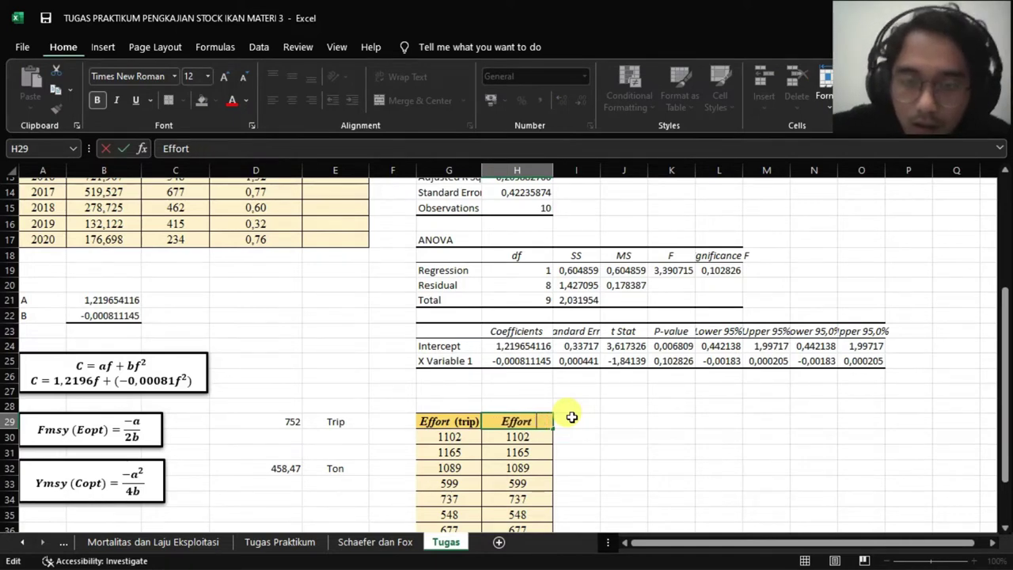
key("BackSpace")
key("BackSpace")
key("BackSpace")
key("BackSpace")
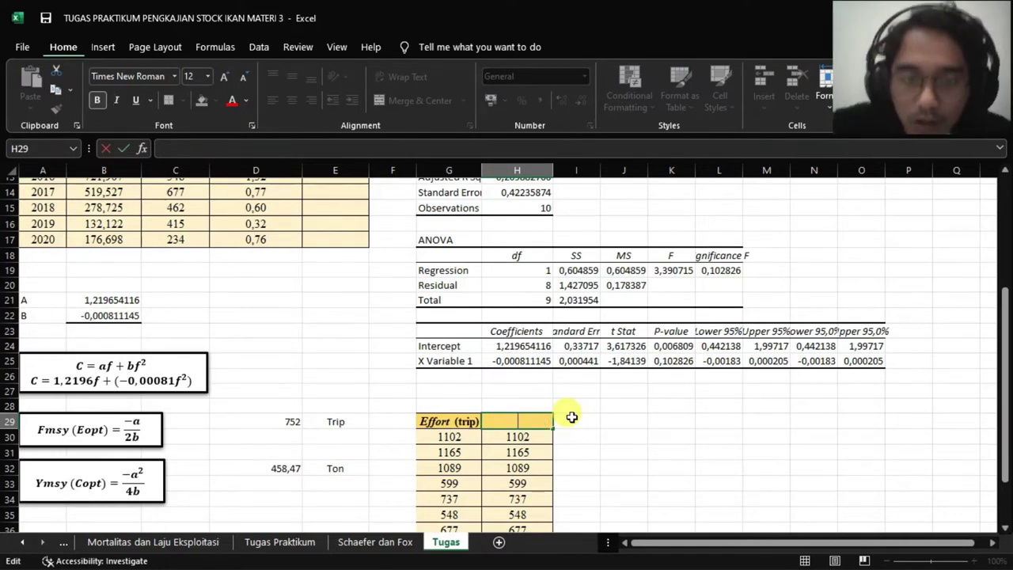
type("Cest")
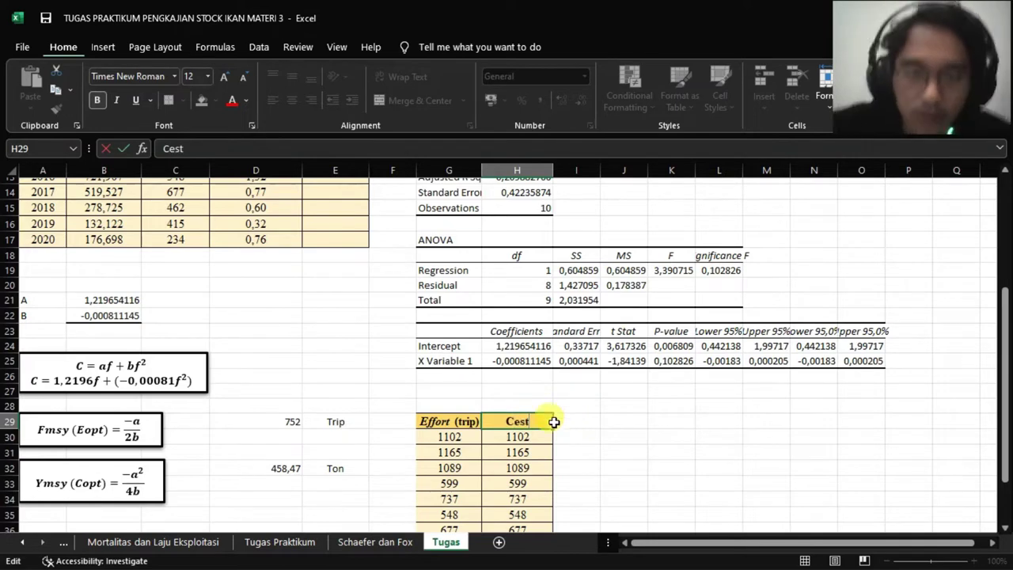
Clear the copied effort values from H30:H39 under the Cest heading
left_click(543, 434)
key("shift+Down")
key("shift+Down")
key("shift+Down")
key("shift+Down")
key("shift+Down")
key("shift+Down")
key("shift+Down")
key("shift+Down")
key("shift+Down")
key("shift+Down")
key("shift+Down")
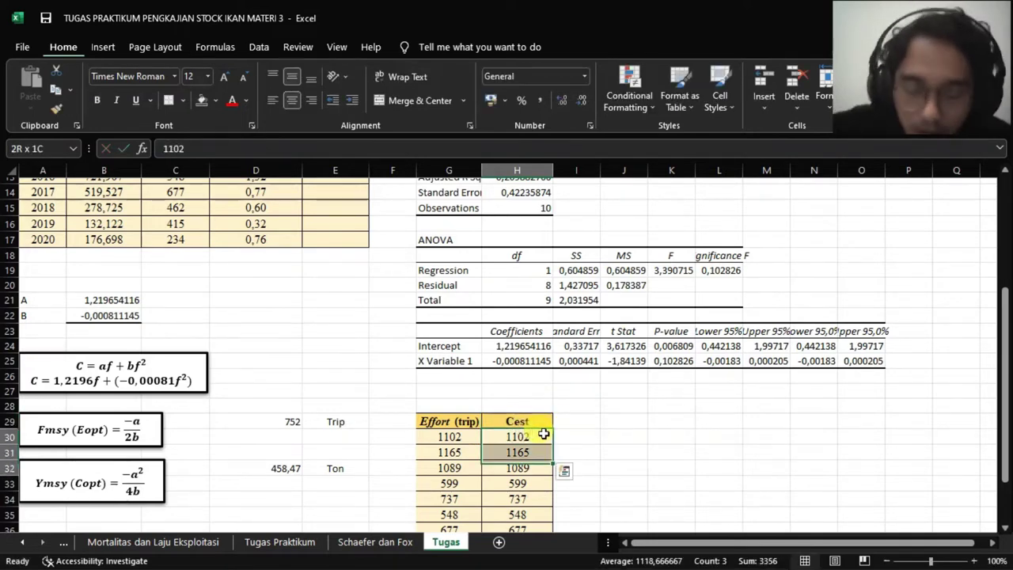
key("shift+Up")
key("shift+Up")
key("Delete")
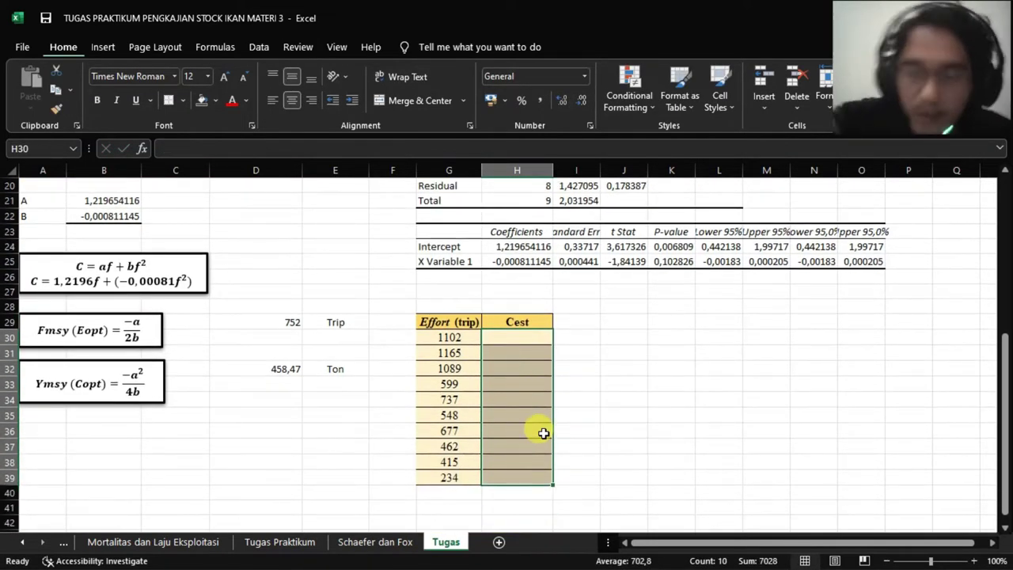
Add a zero row below the table by entering 0 in cells G40 and H40
left_click(476, 493)
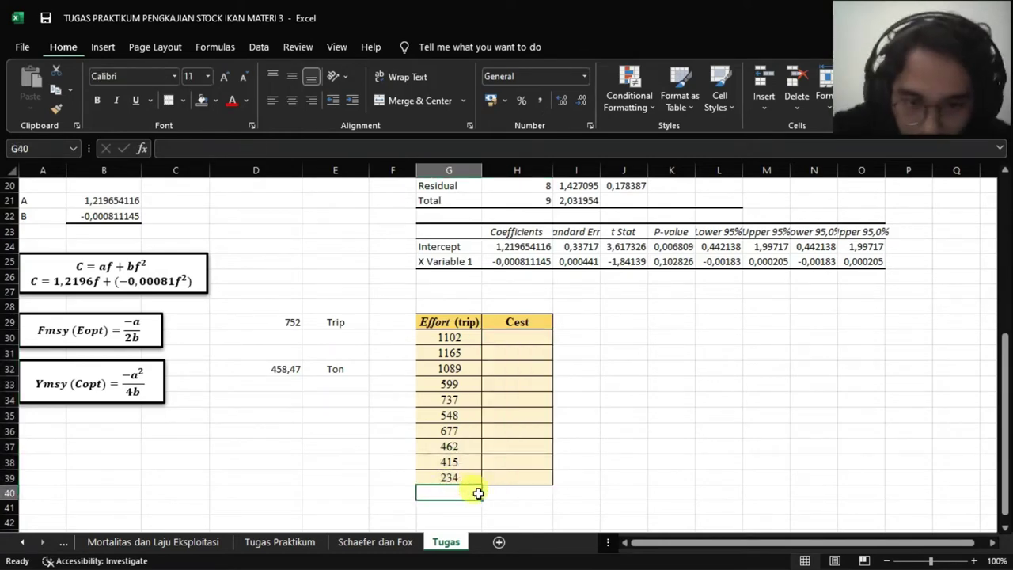
type("0")
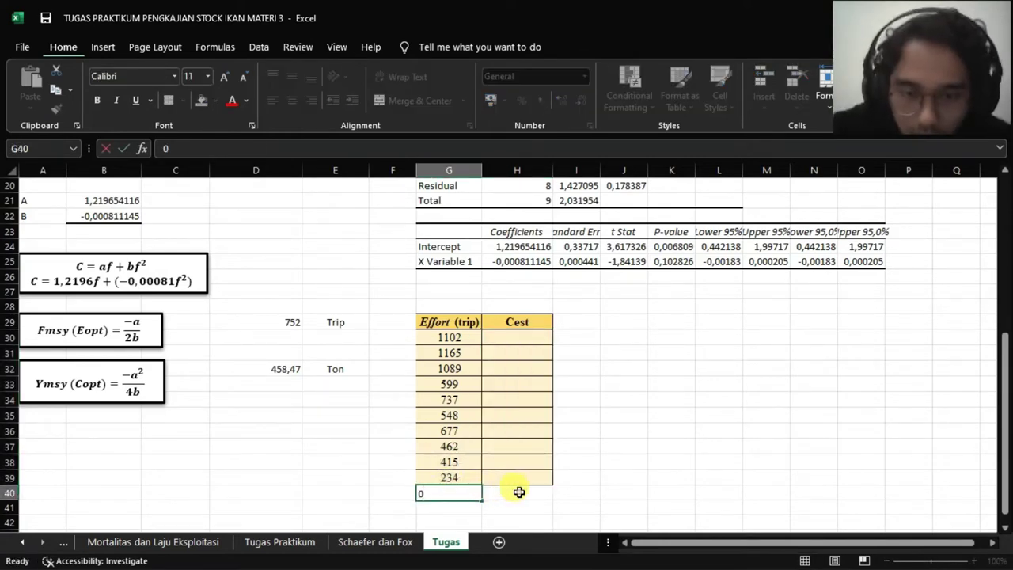
left_click(518, 492)
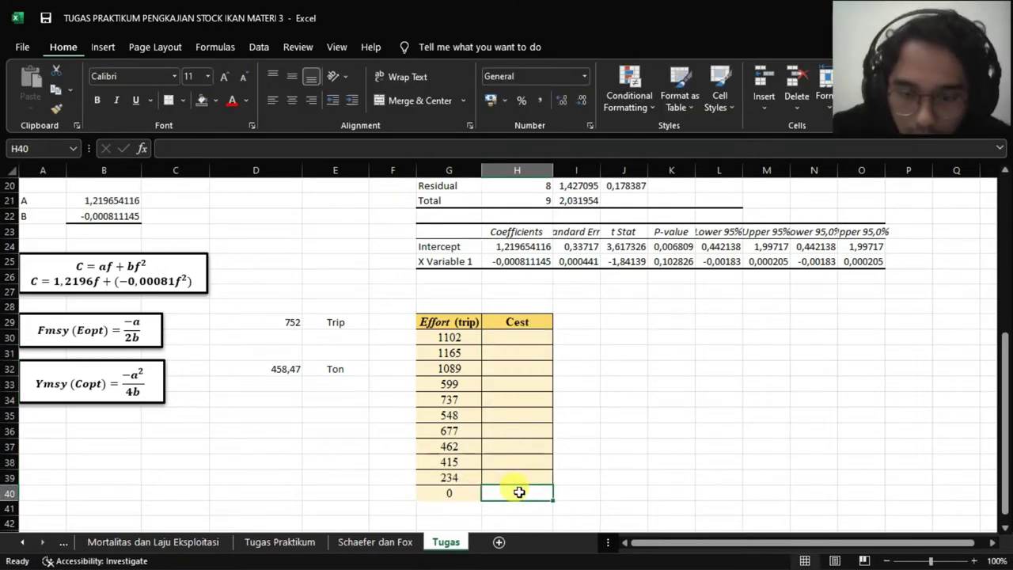
left_click(583, 462)
Sort the effort values in G30:G40 from largest to smallest, expanding the selection to the adjacent data
left_click_drag(469, 342, 460, 492)
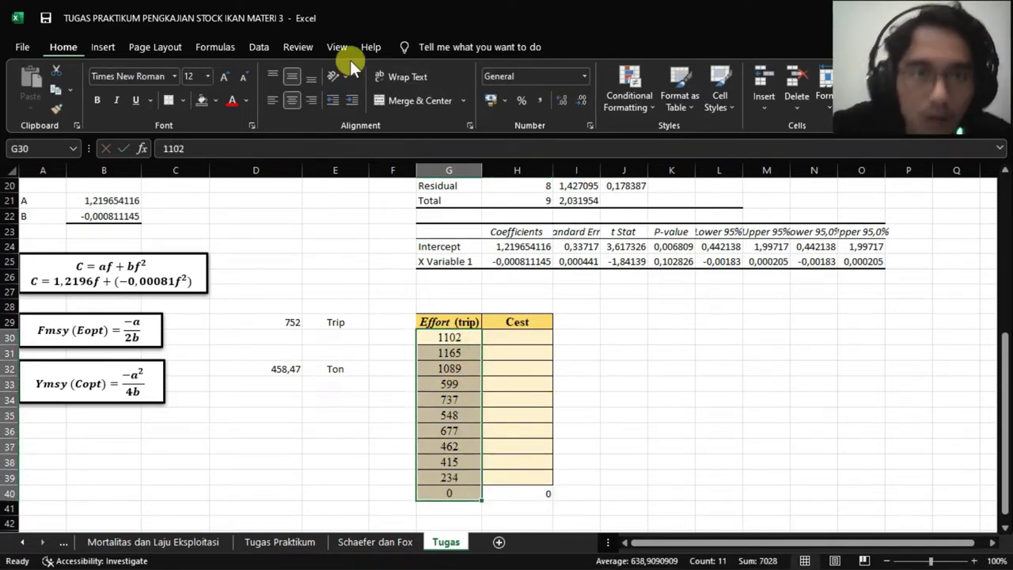
right_click(463, 347)
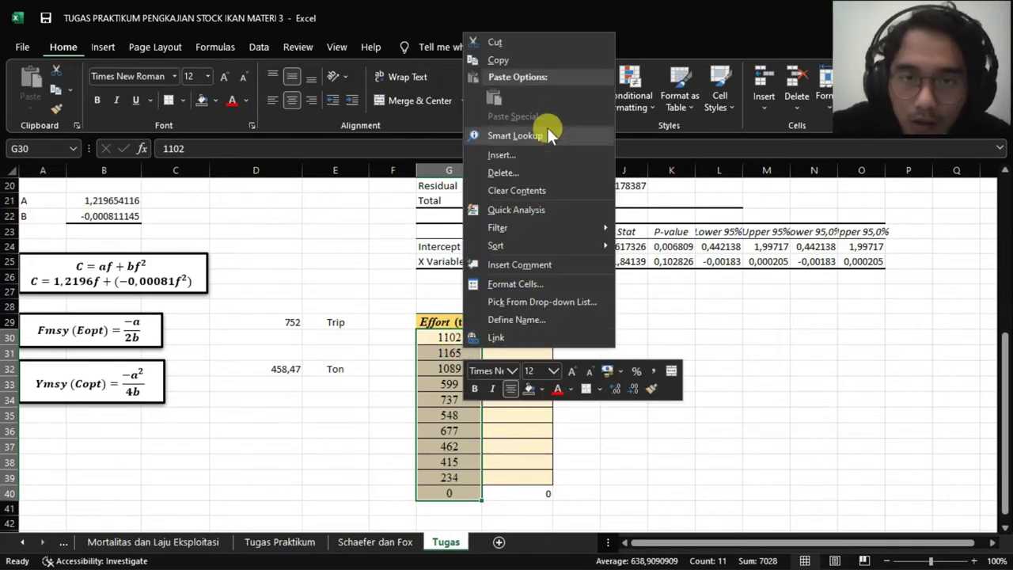
mouse_move(601, 242)
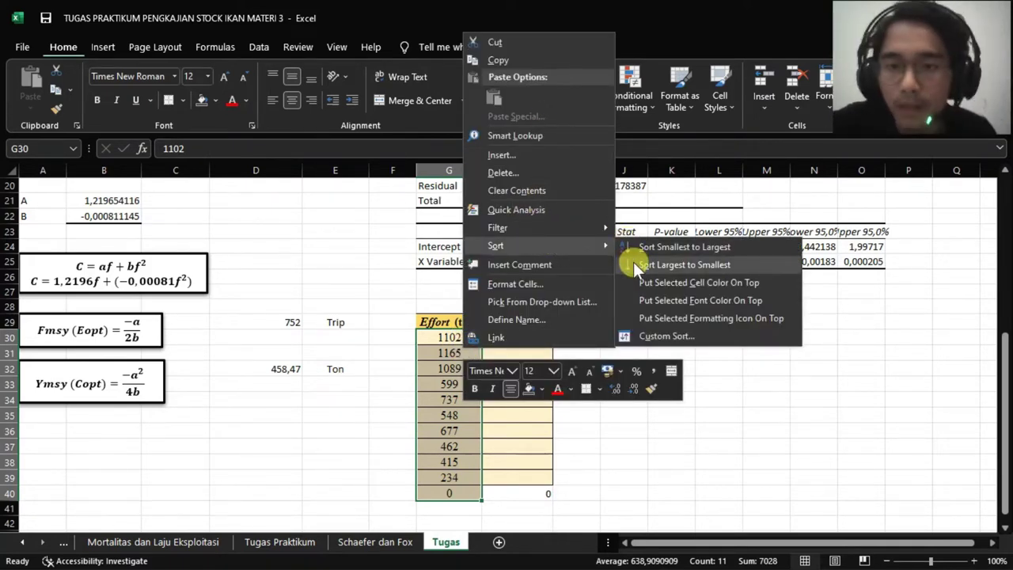
left_click(634, 264)
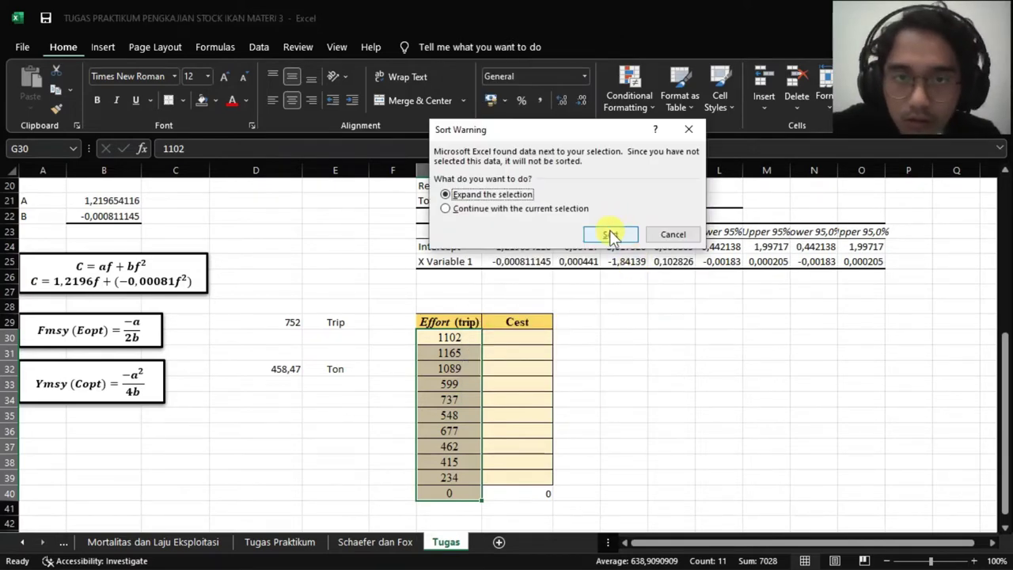
left_click(610, 234)
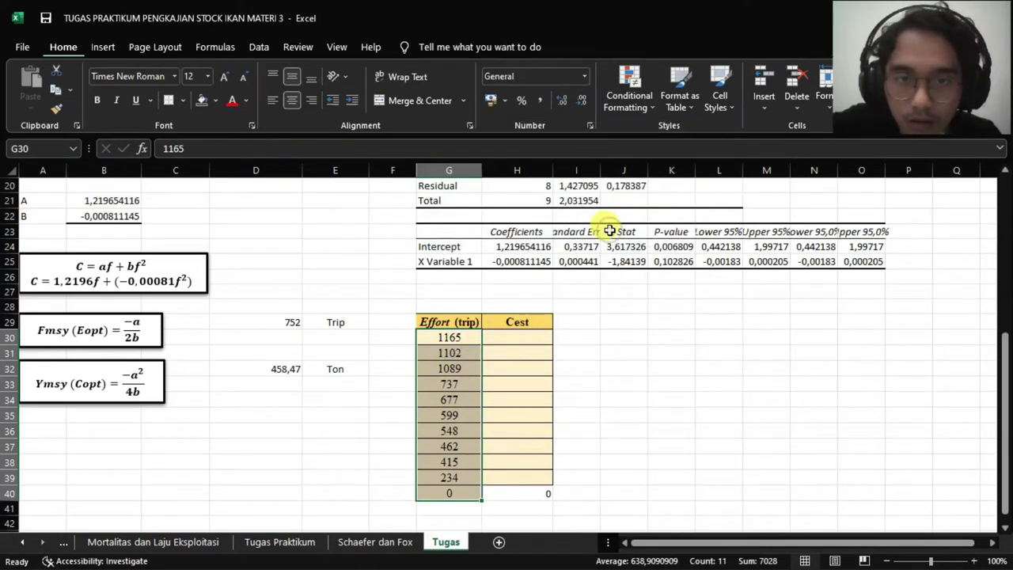
Begin the Cest formula in H30 with the first term, =(B21*G30)
left_click(526, 338)
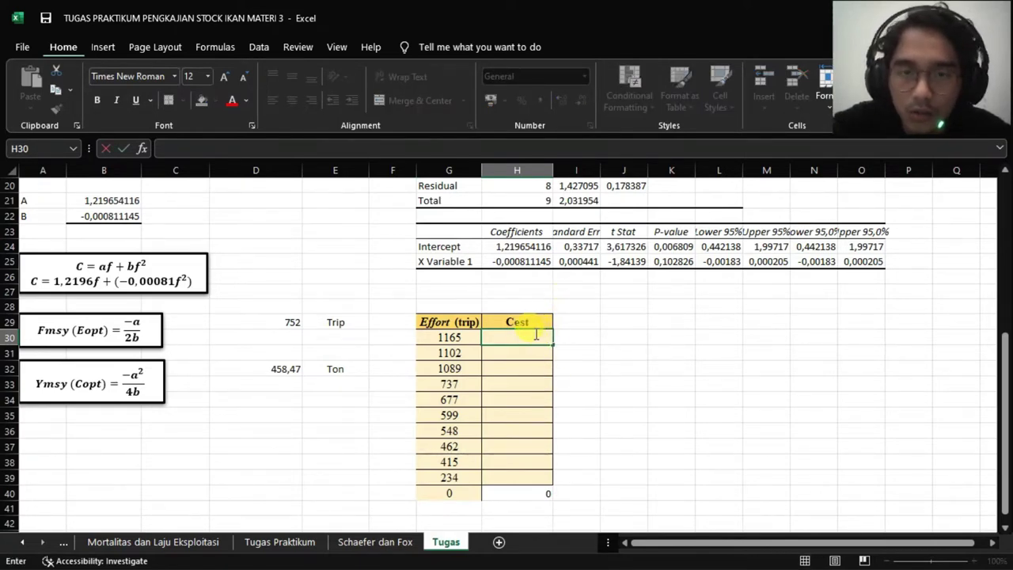
type("=")
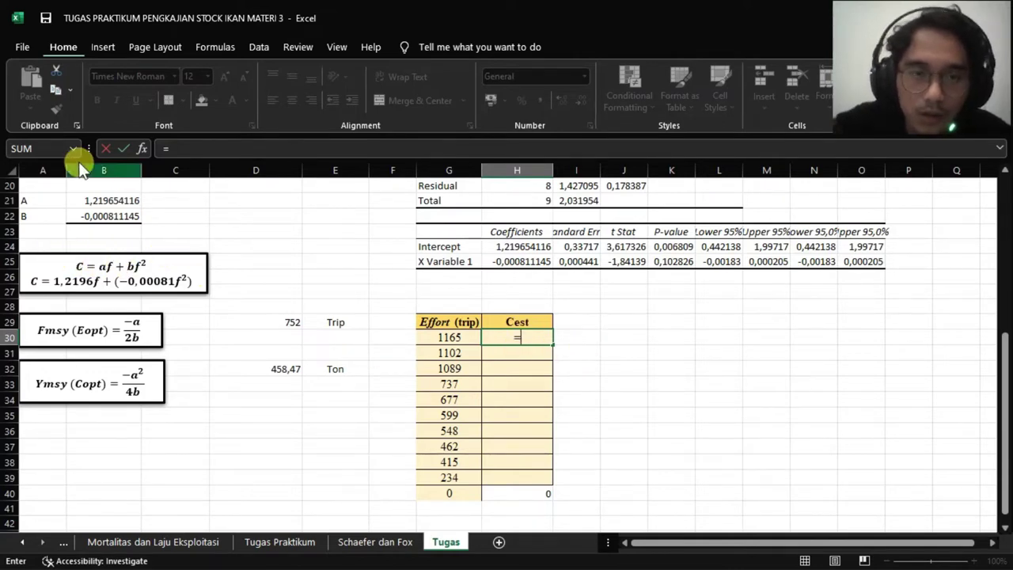
type("(")
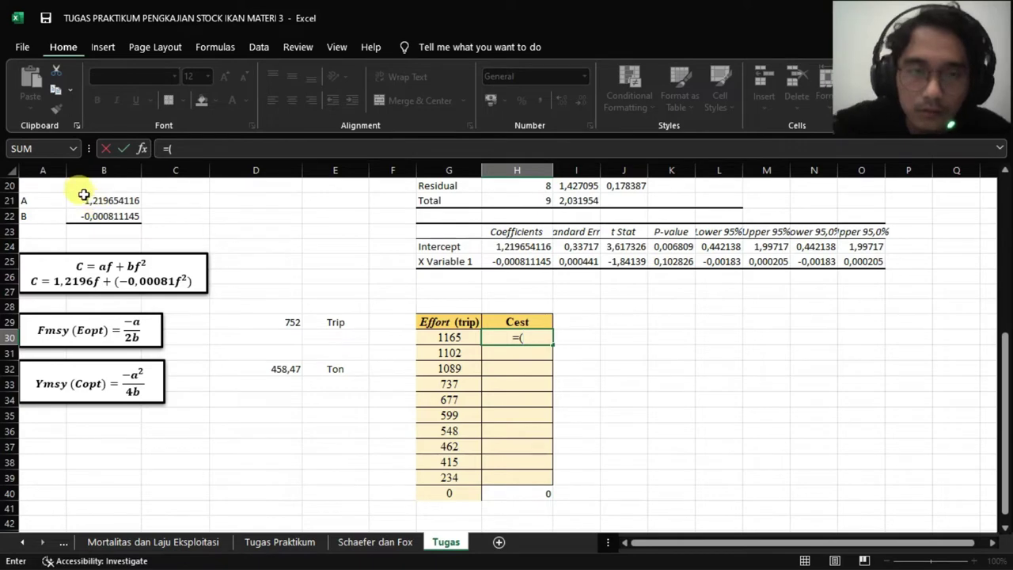
left_click(99, 201)
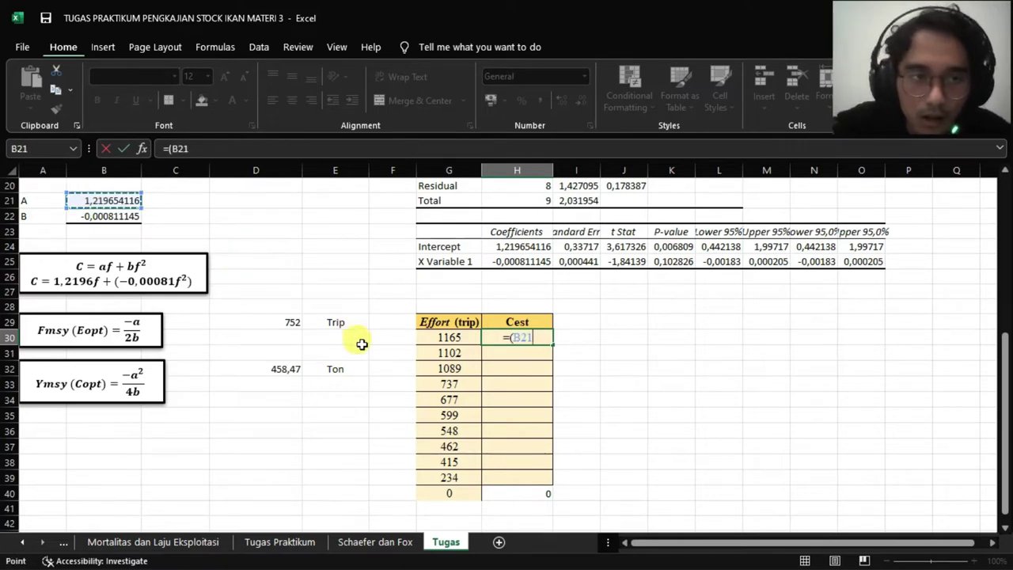
type("*")
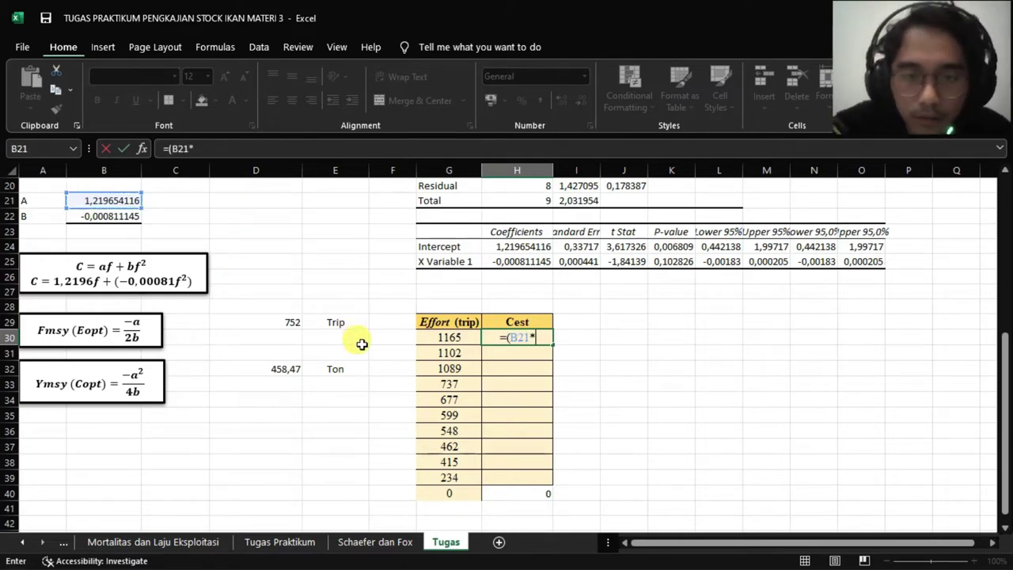
left_click(445, 338)
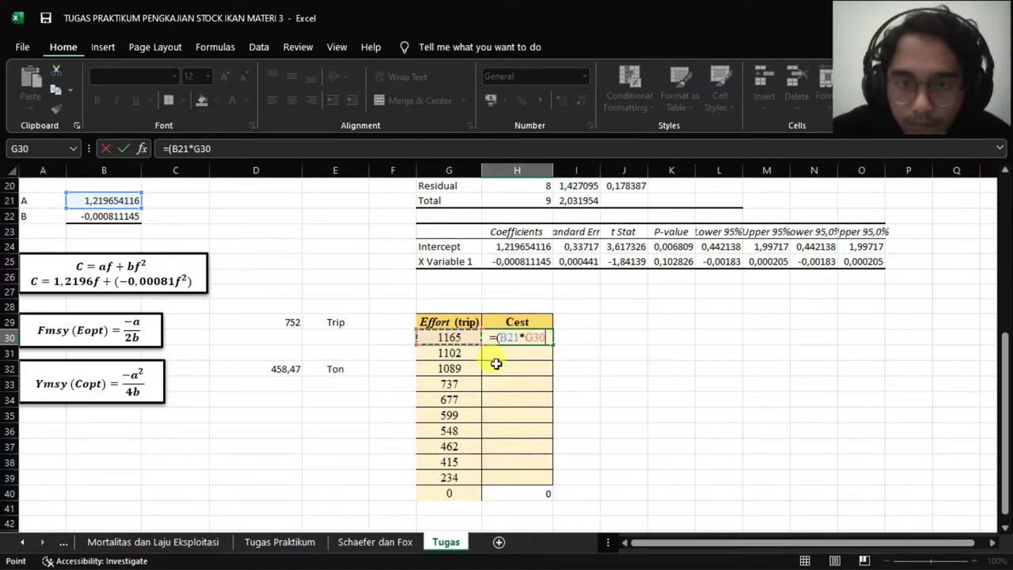
type(")")
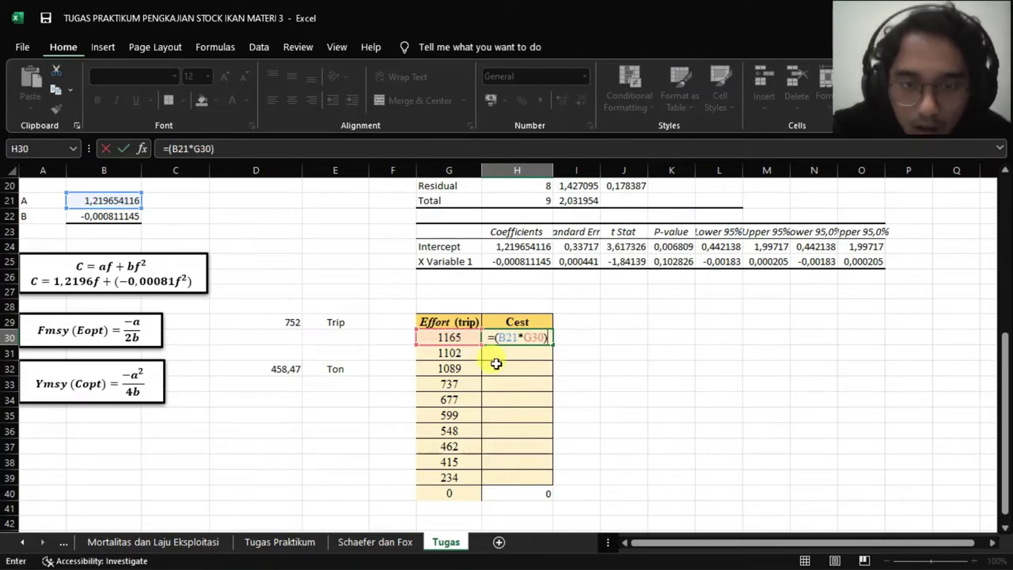
Add the second term +(B22*G30 to the H30 formula and decline the suggested correction
type("+")
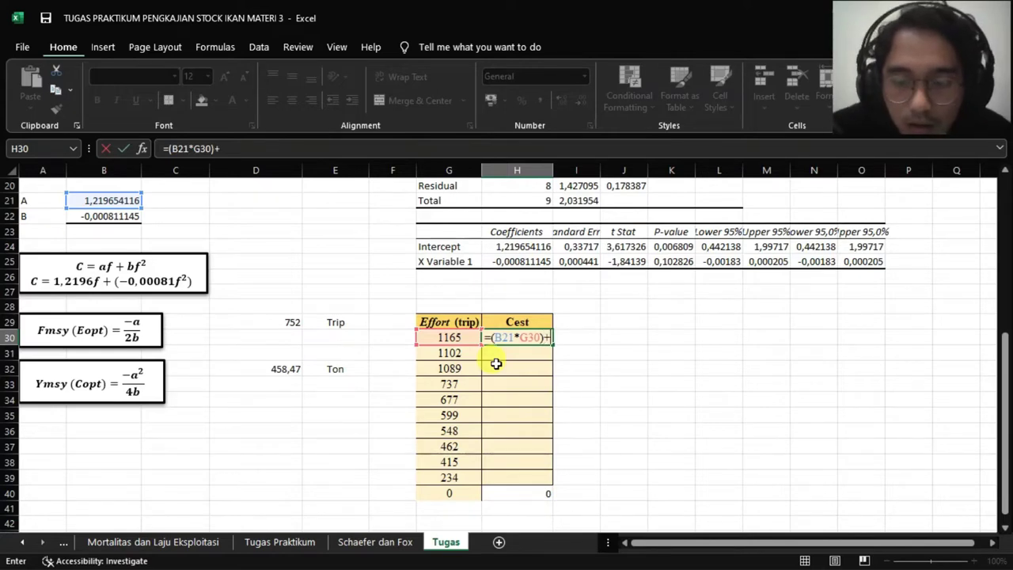
type("(")
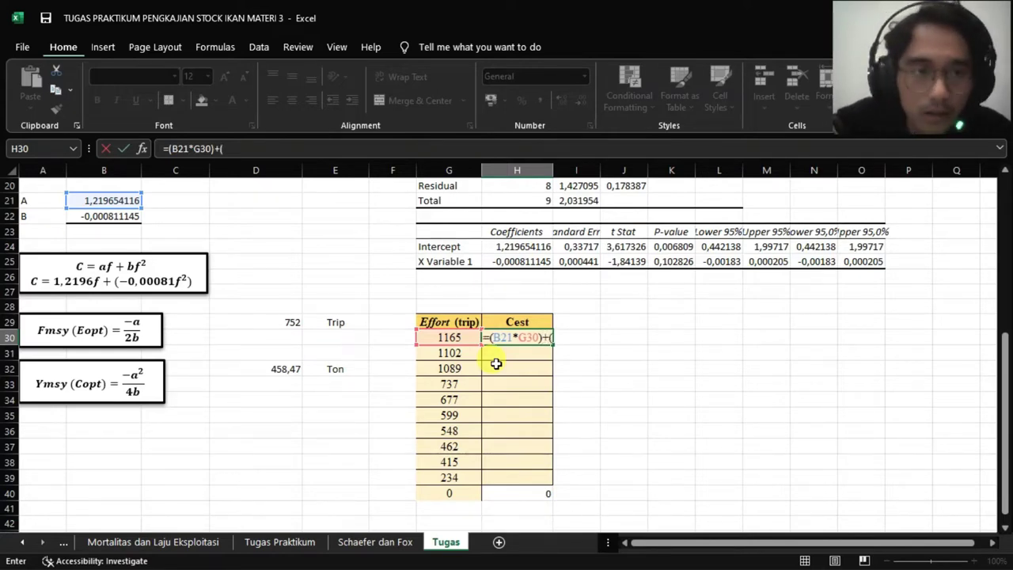
left_click(104, 215)
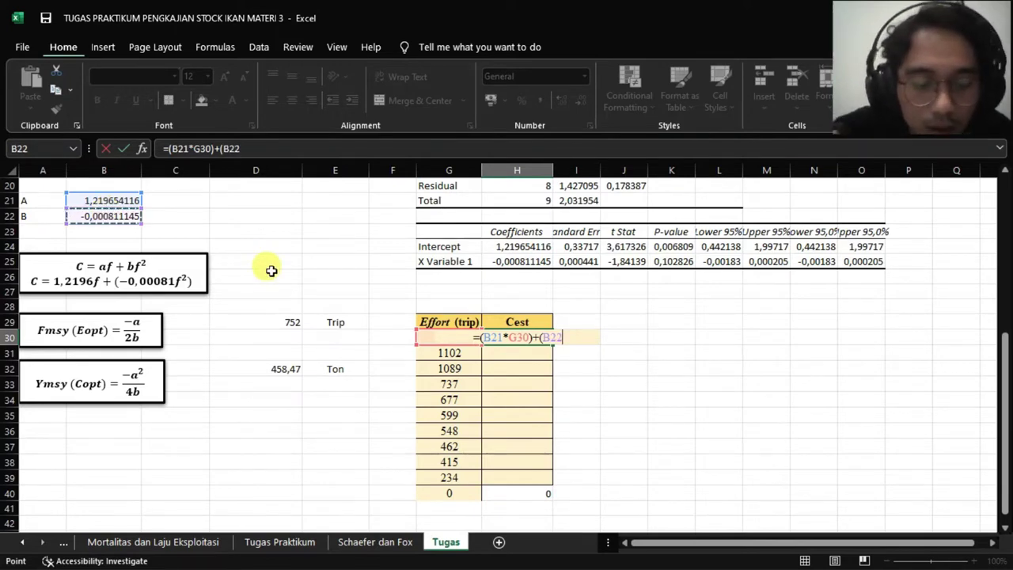
type("*")
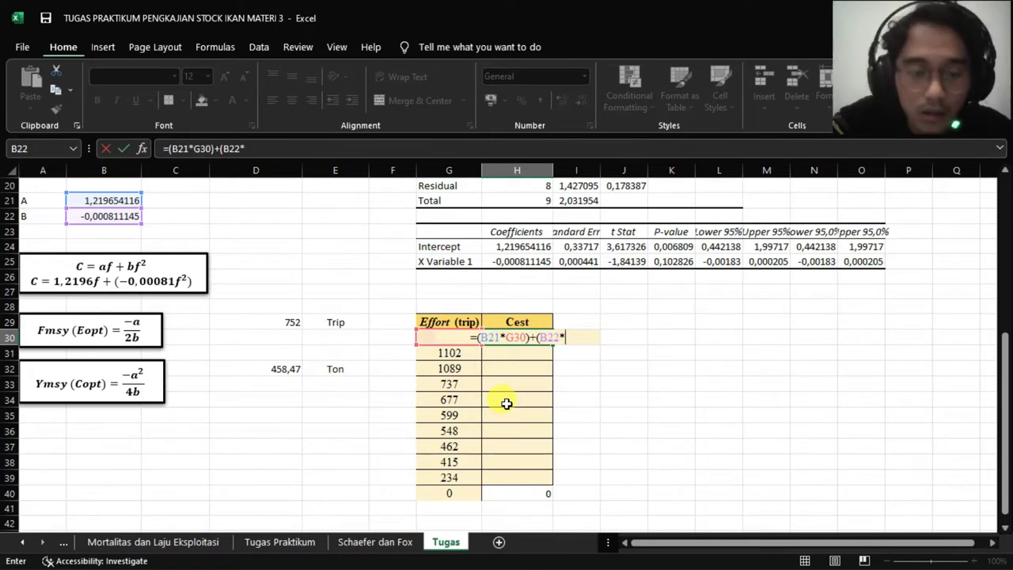
type("G30")
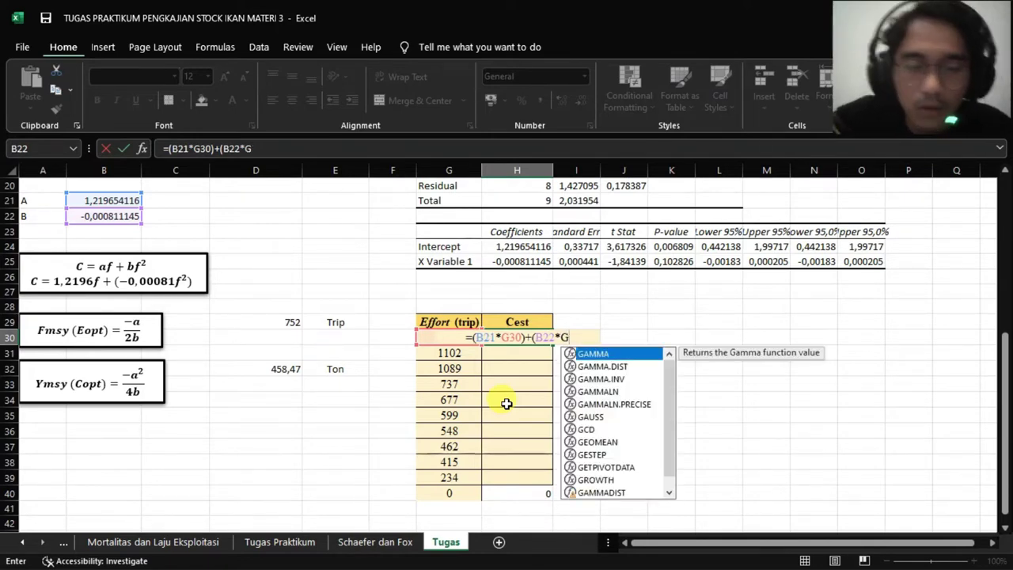
key("Return")
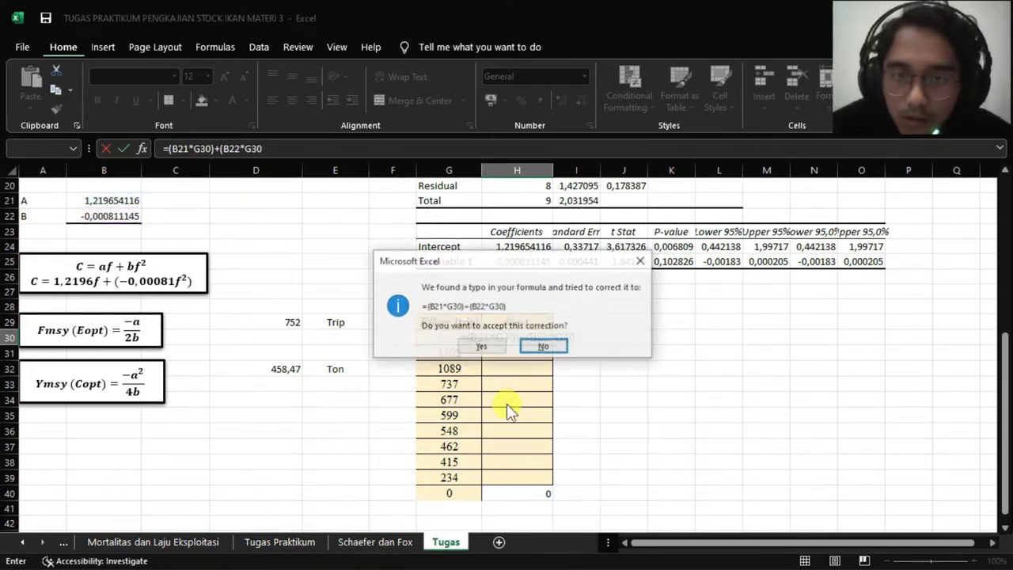
key("Tab")
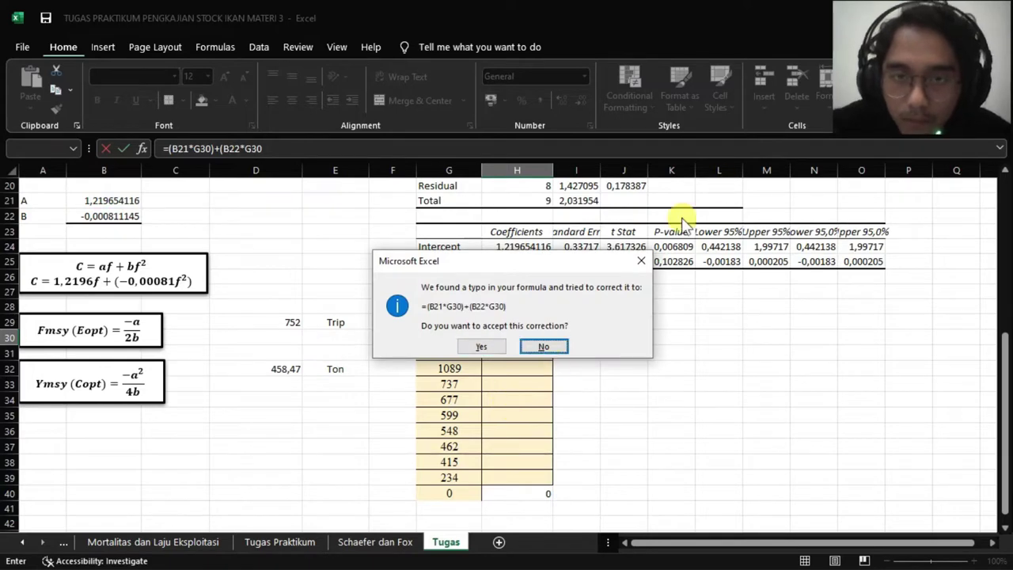
left_click(642, 261)
Square the second effort reference so the H30 formula reads =(B21*G30)+(B22*(G30^2)), and enter it
left_click(535, 332)
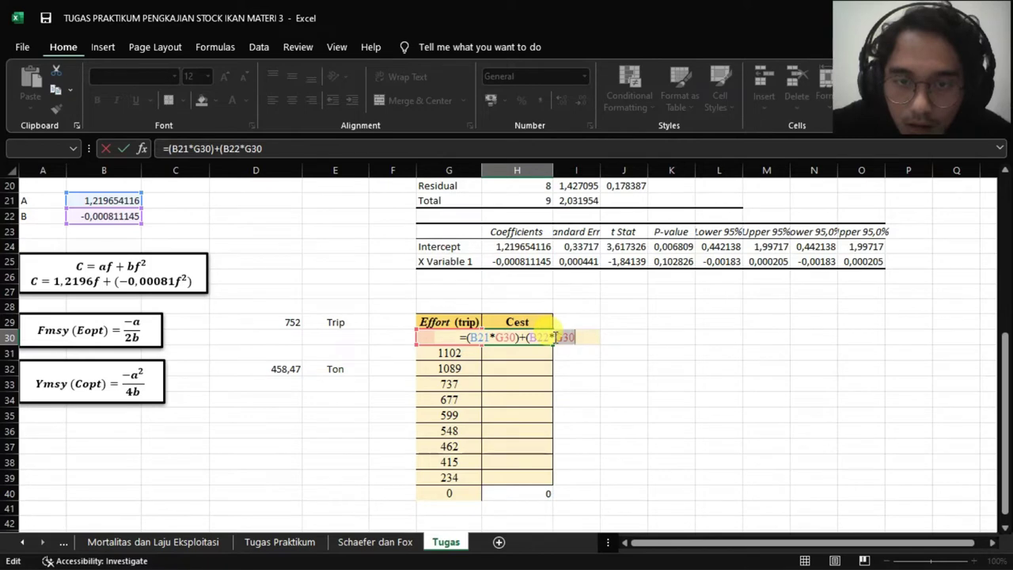
type("(")
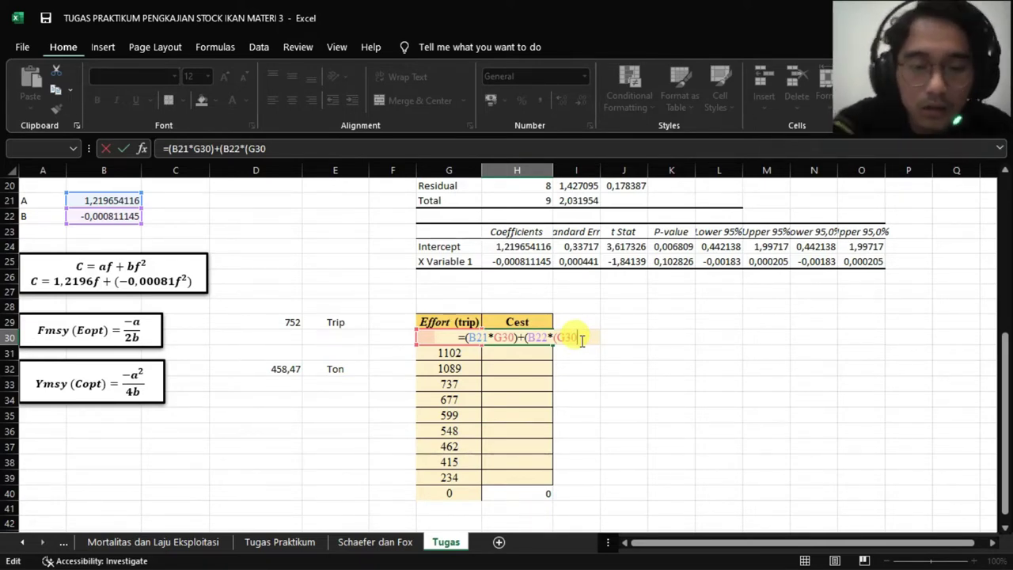
type("^")
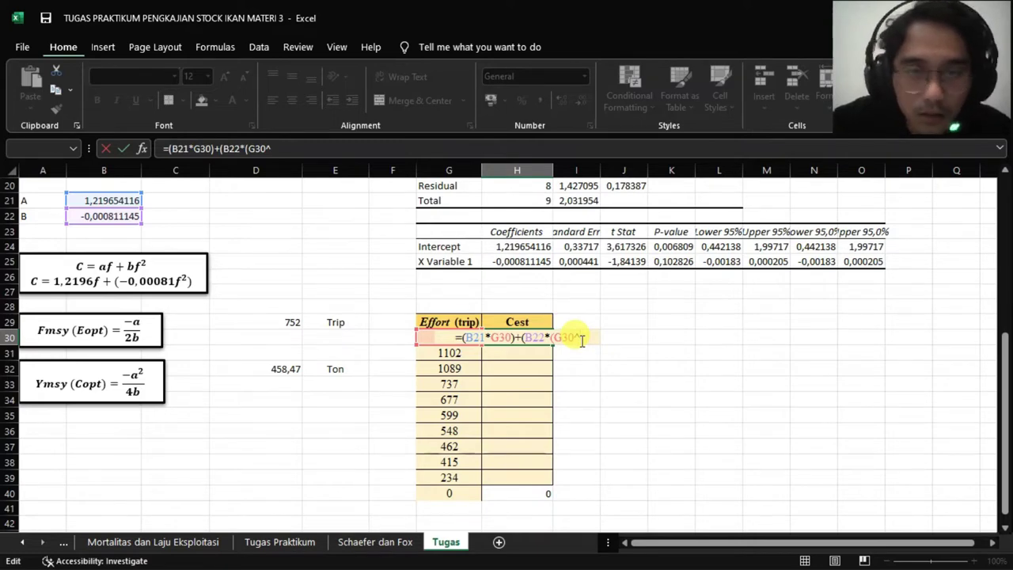
type("2")
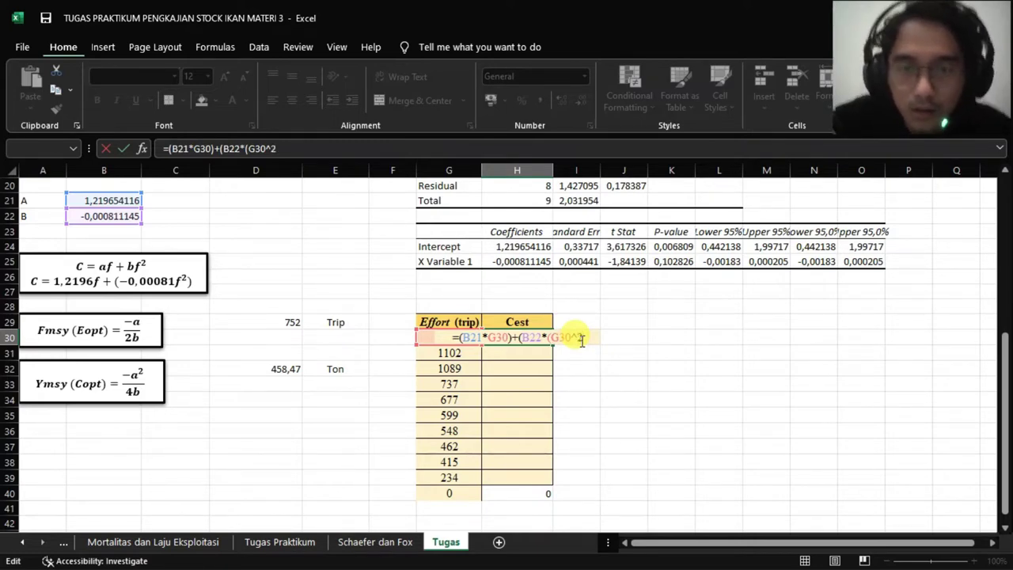
type("))")
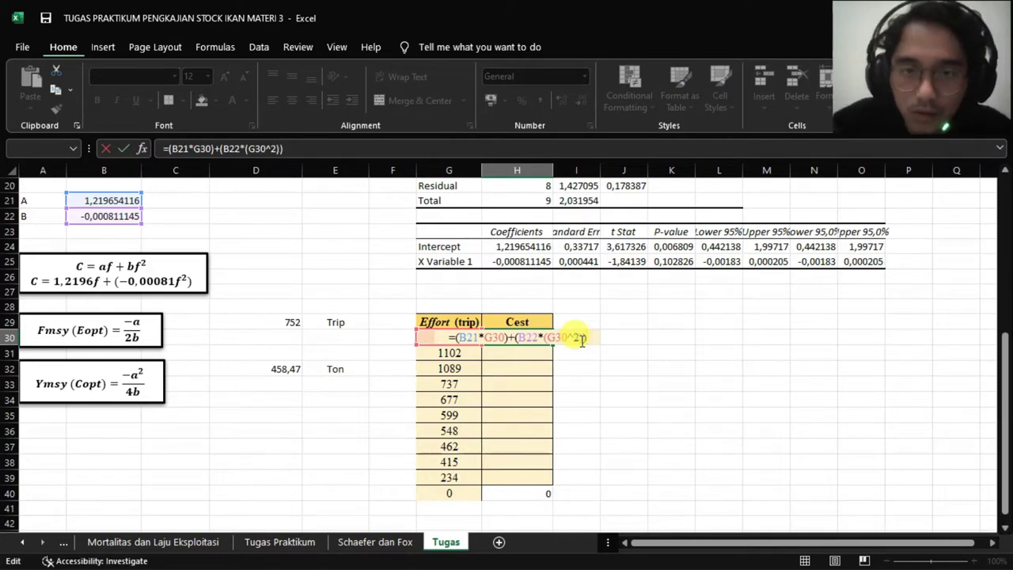
key("Return")
Make the coefficient references in the H30 formula absolute, giving =($B$21*G30)+($B$22*(G30^2))
left_click(537, 338)
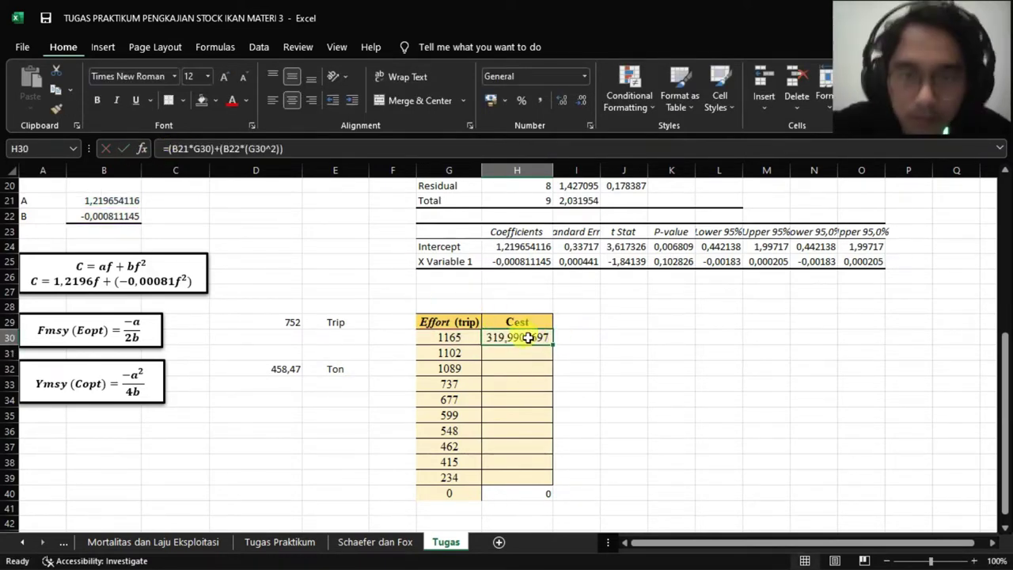
double_click(529, 338)
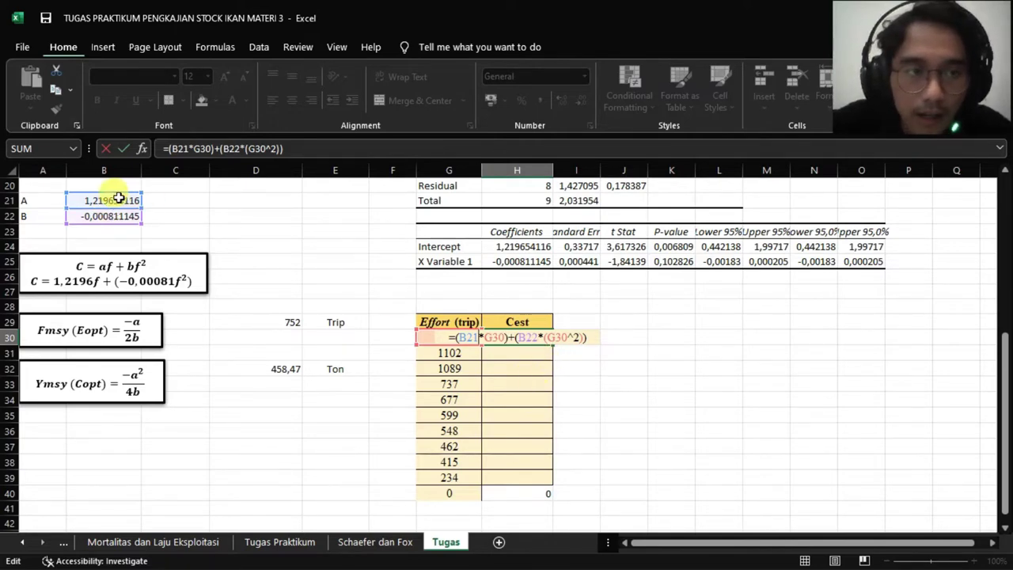
key("F4")
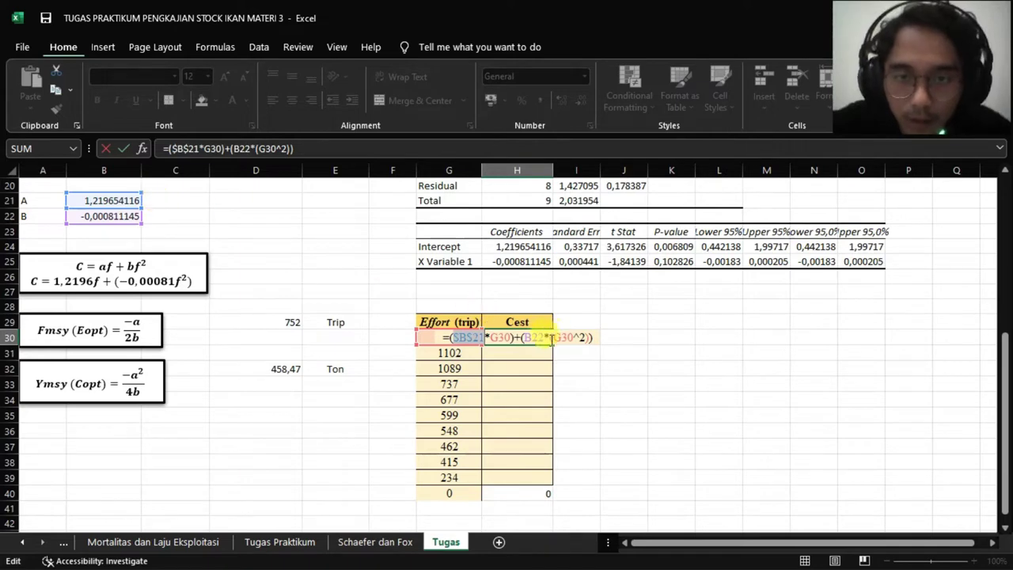
left_click(544, 337)
key("F4")
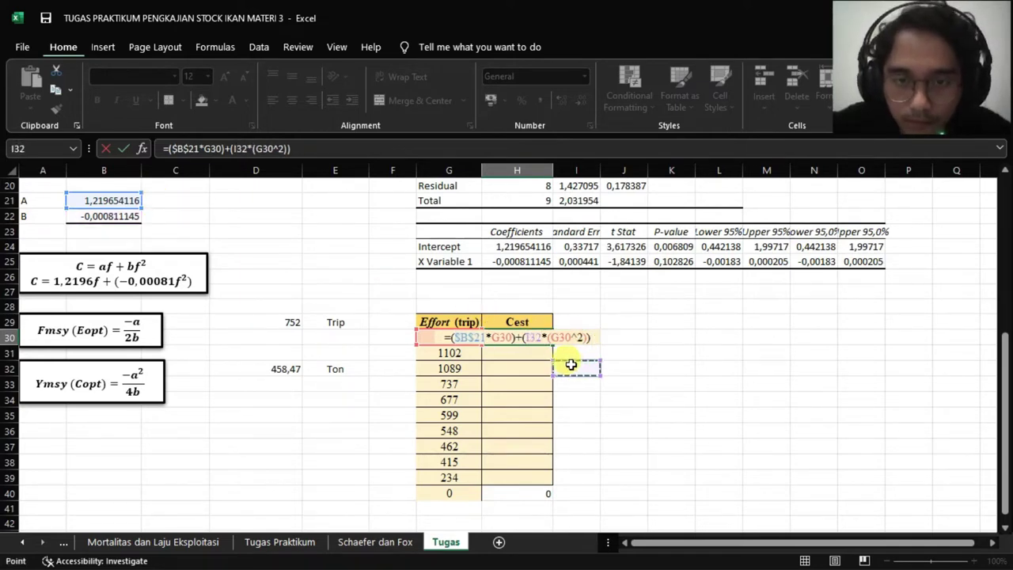
key("F2")
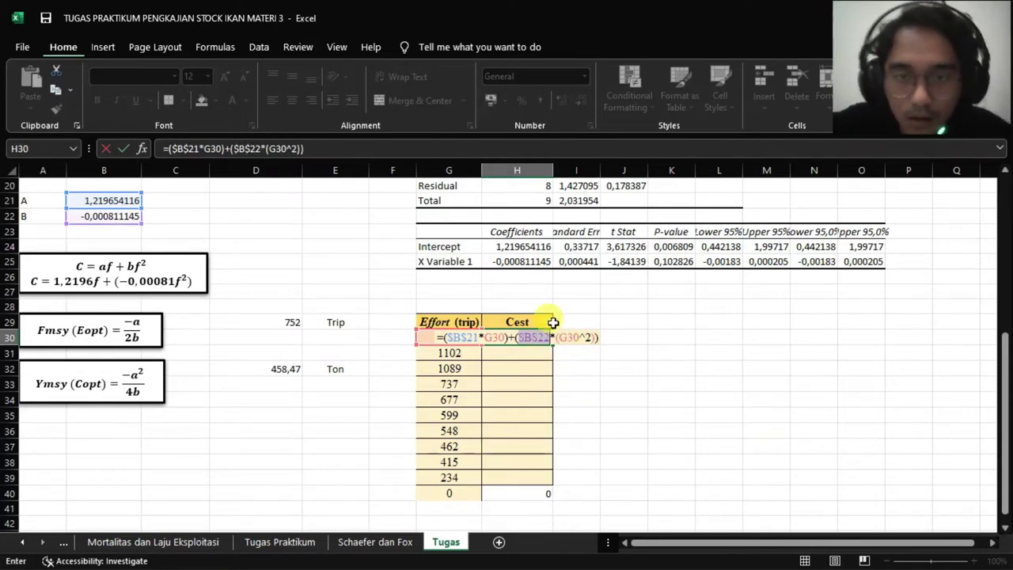
key("Return")
Format H30 to two decimal places and fill its Cest formula down to H39
left_click(533, 337)
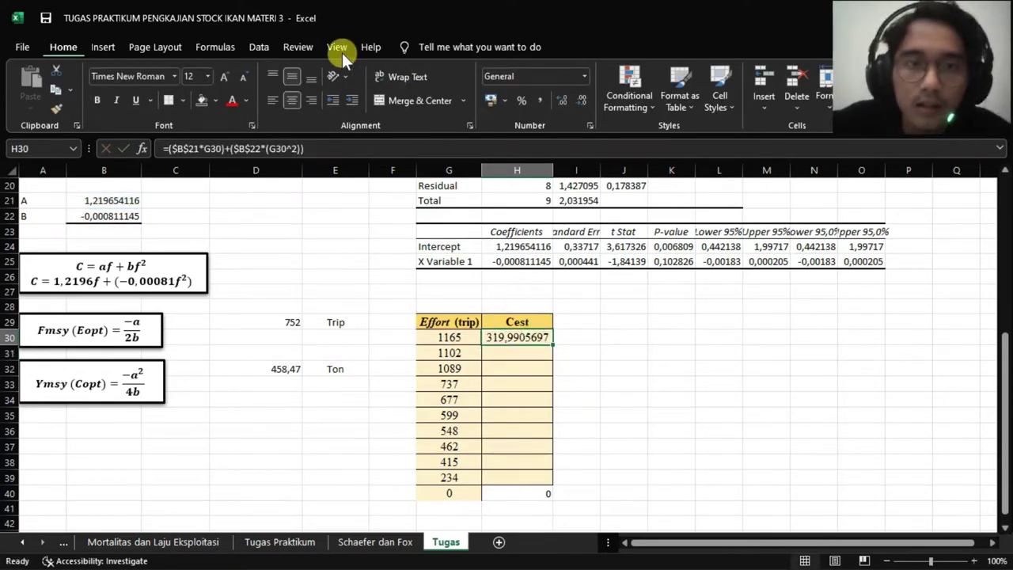
left_click(585, 100)
left_click(585, 100)
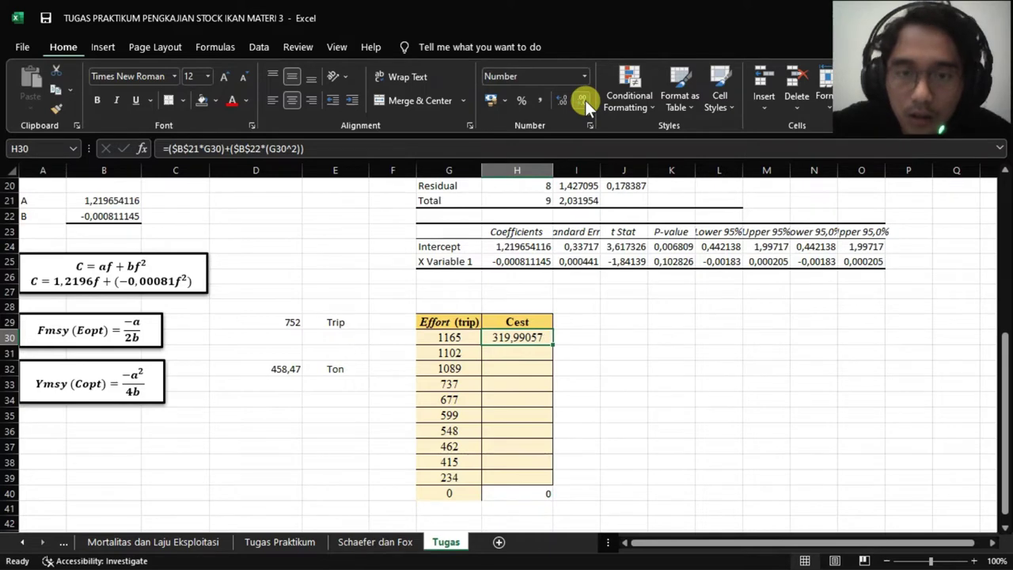
left_click(586, 100)
left_click(585, 100)
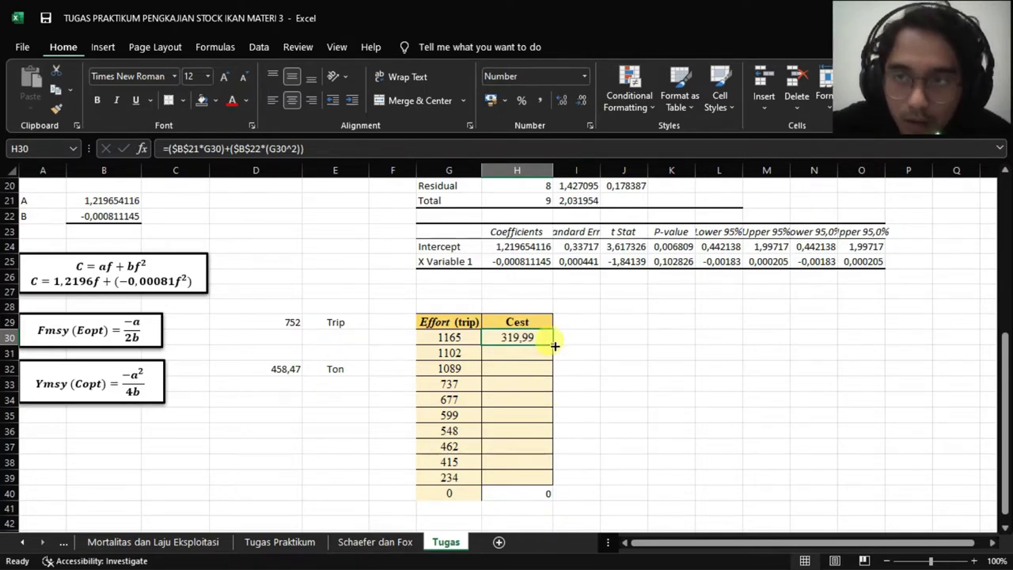
left_click_drag(555, 346, 552, 484)
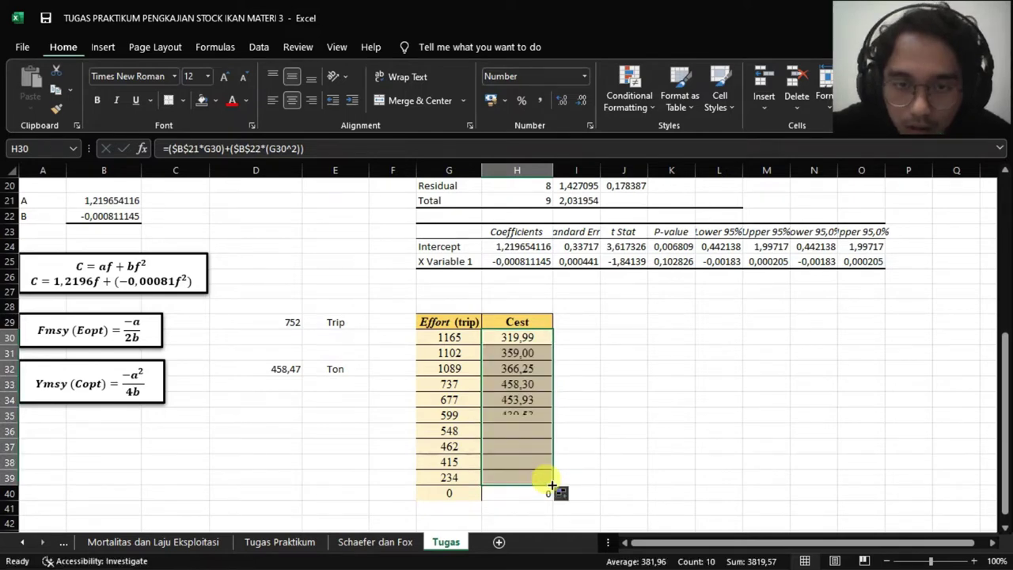
left_click(109, 200)
left_click(121, 214)
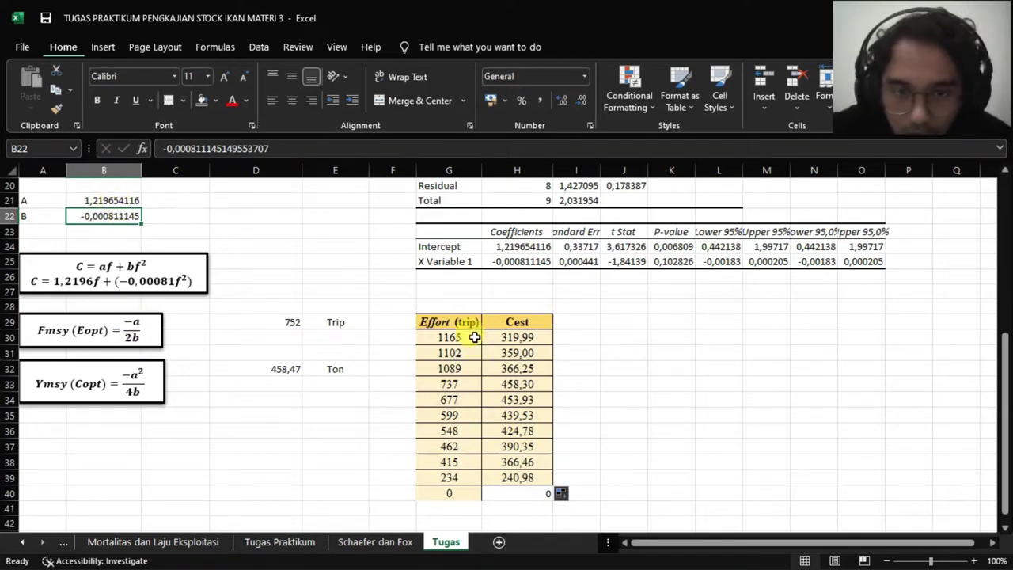
left_click(674, 414)
left_click(676, 326)
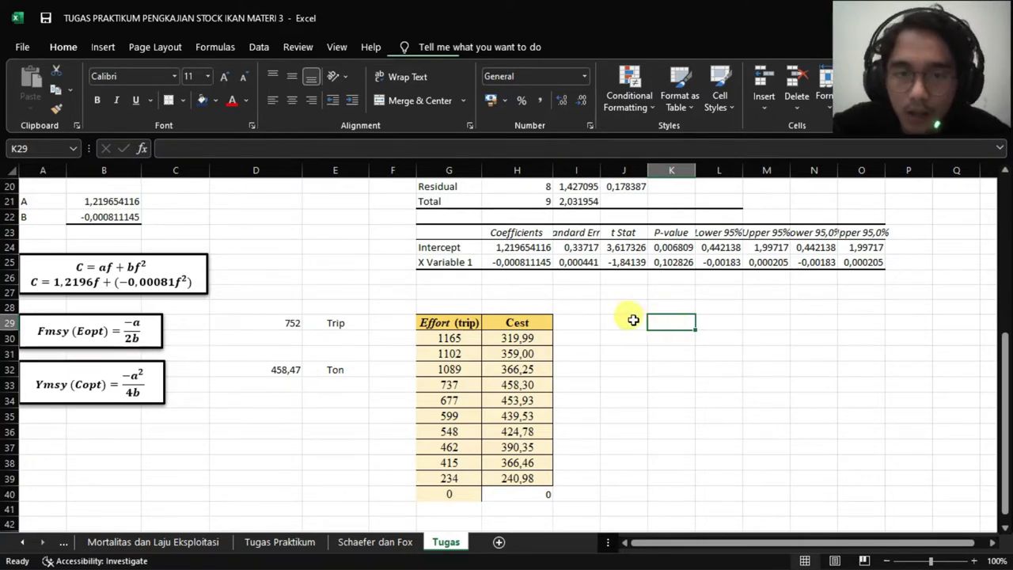
Fill the Fmsy and Ymsy result cells D29 and D32 with dark blue
left_click(285, 327)
left_click(287, 370, "ctrl")
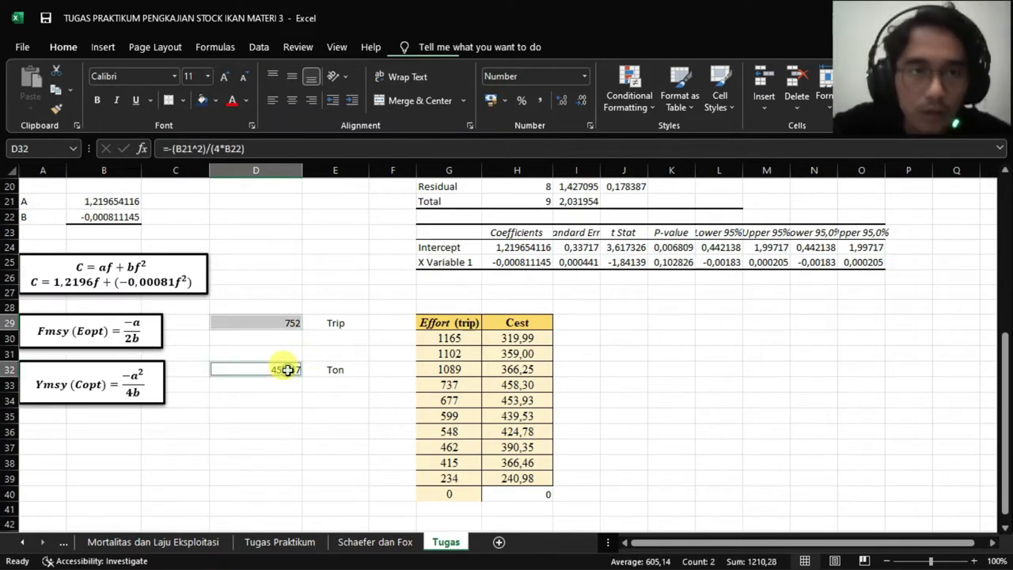
left_click(207, 96)
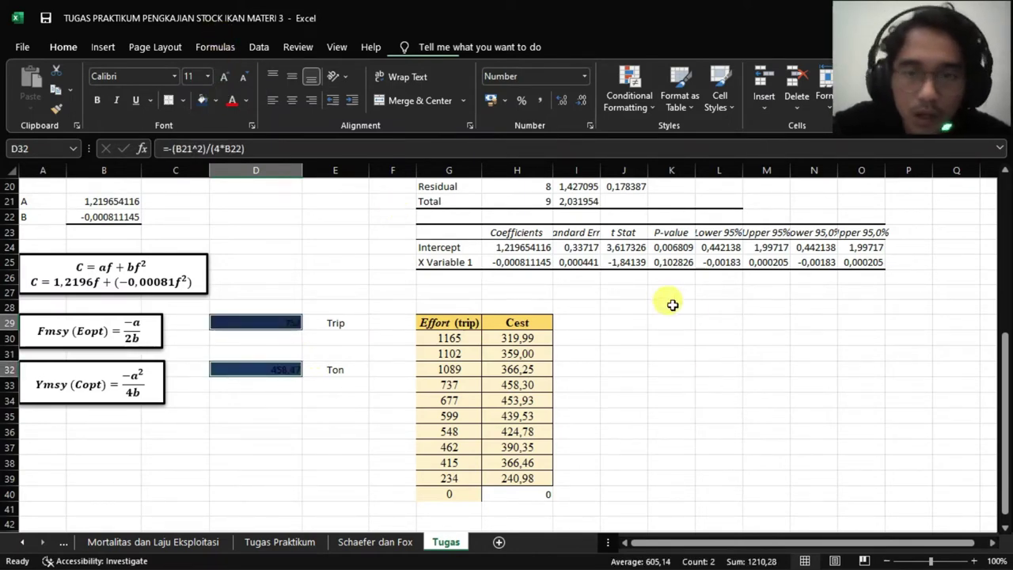
Insert an empty marker-only scatter chart from blank cell J29 and place it beside the Effort and Cest table
left_click(633, 322)
left_click(677, 322)
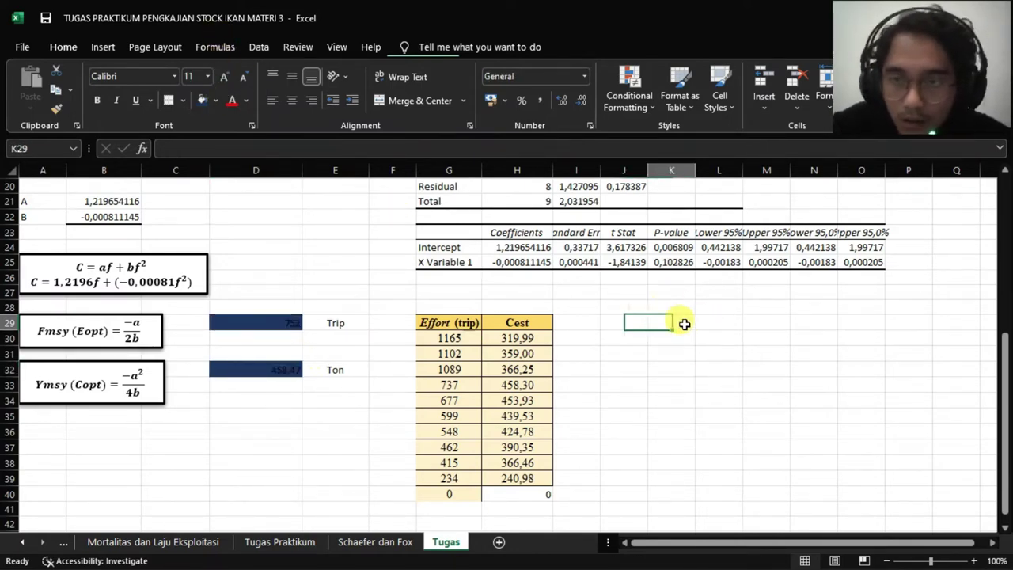
left_click(634, 323)
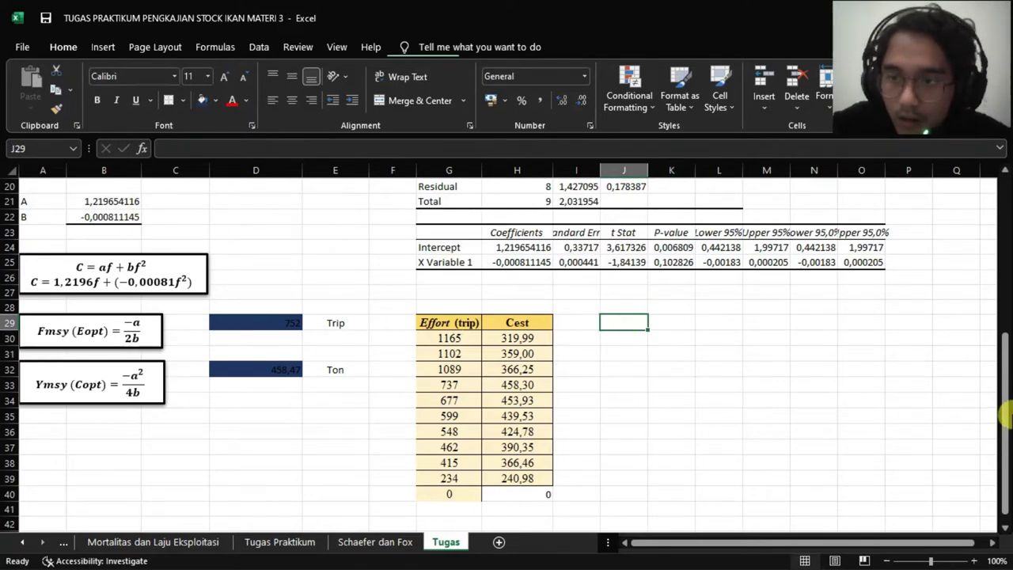
left_click_drag(1004, 405, 1005, 373)
scroll(1006, 372, "down", 1)
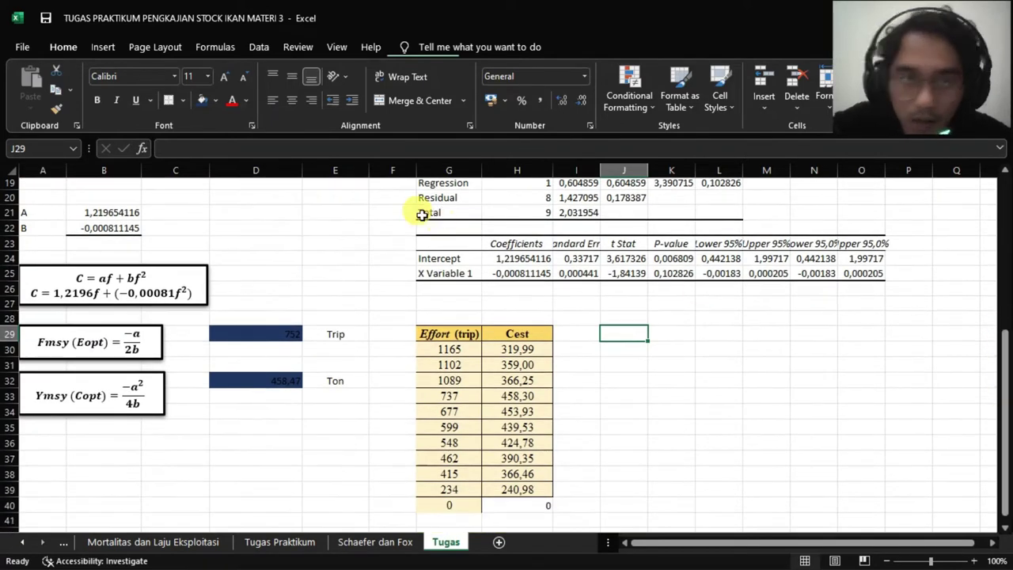
left_click(102, 41)
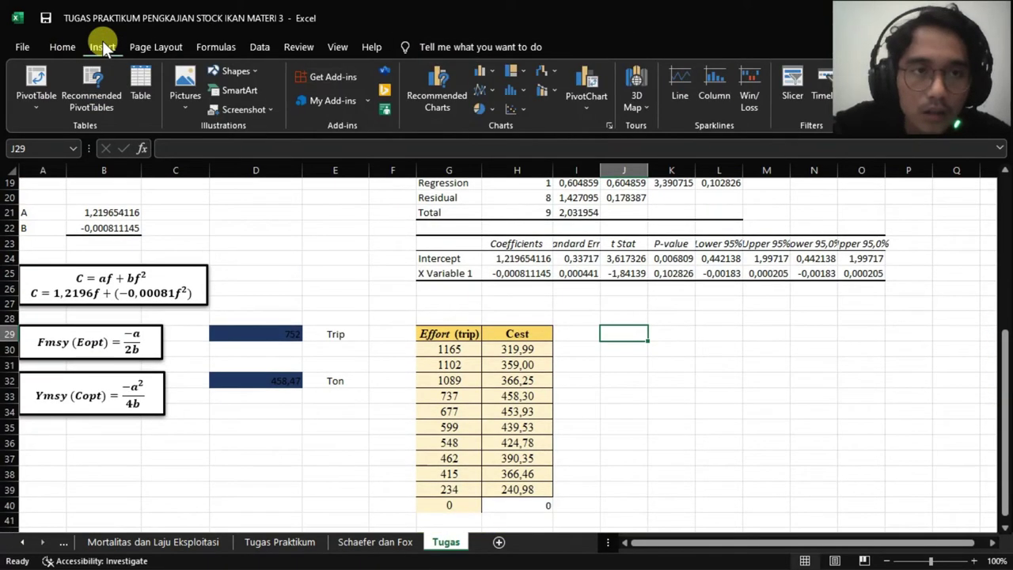
left_click(517, 107)
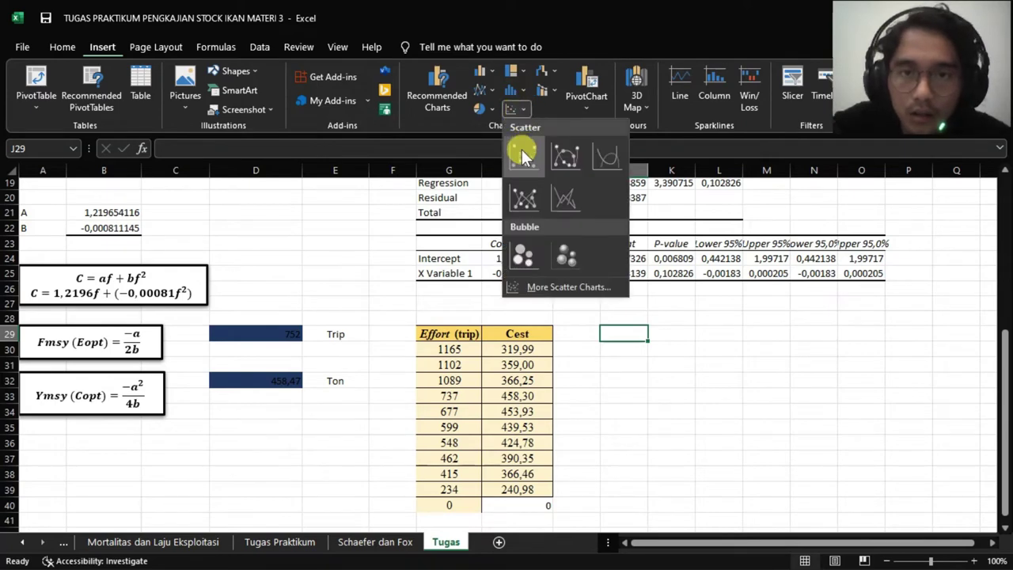
left_click(522, 149)
left_click_drag(538, 308, 769, 358)
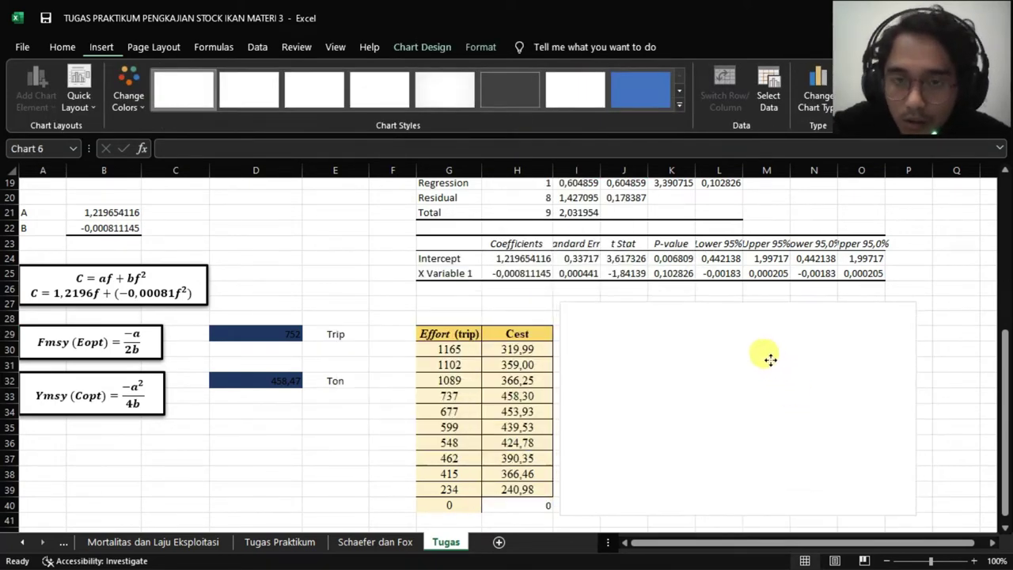
Add a series named Y (Catch) to the chart's data source, with the effort values C8:C17 as X values
scroll(703, 338, "down", 1)
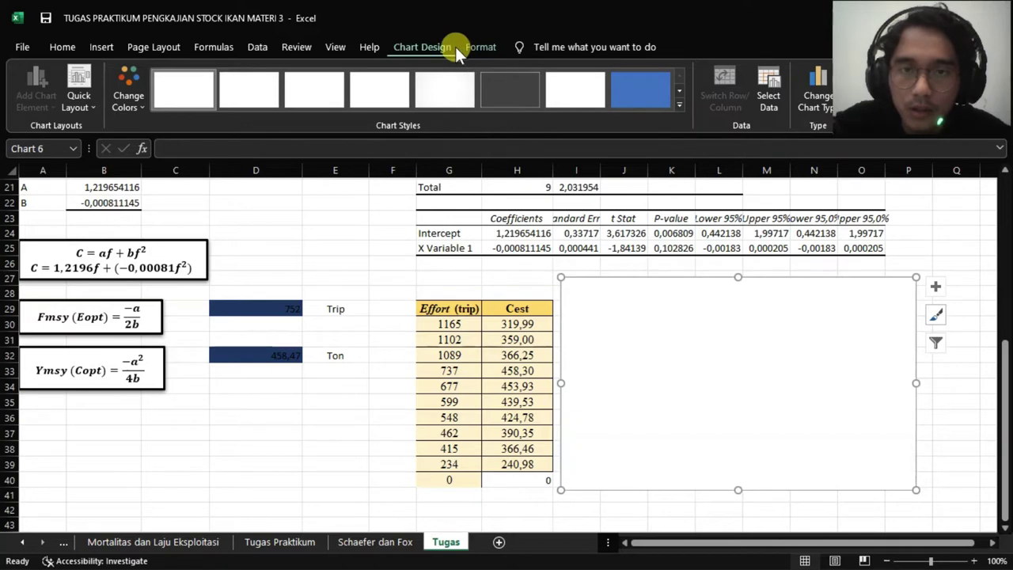
left_click(768, 87)
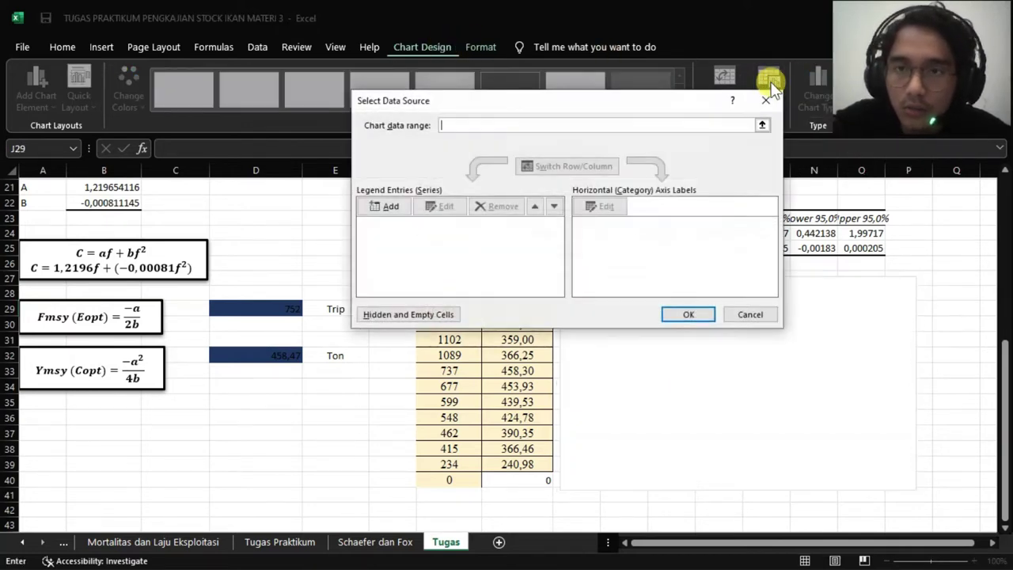
left_click(388, 205)
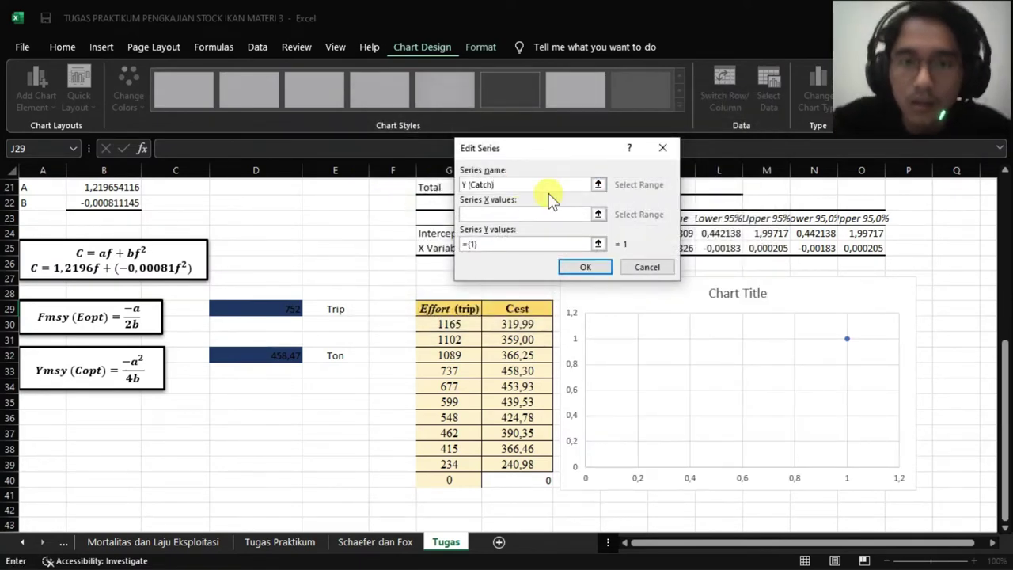
left_click_drag(1005, 348, 1006, 167)
left_click(601, 212)
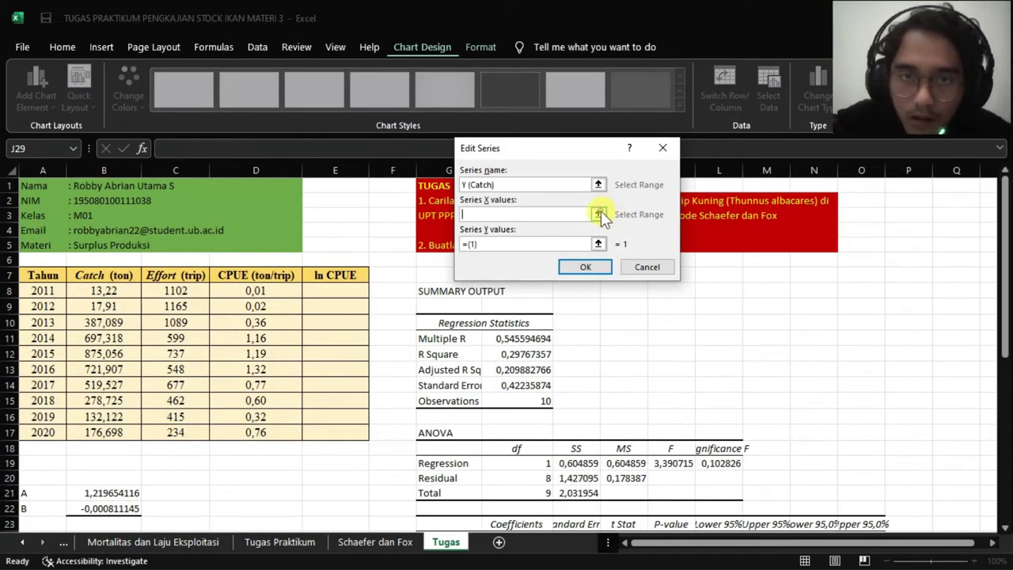
left_click(601, 214)
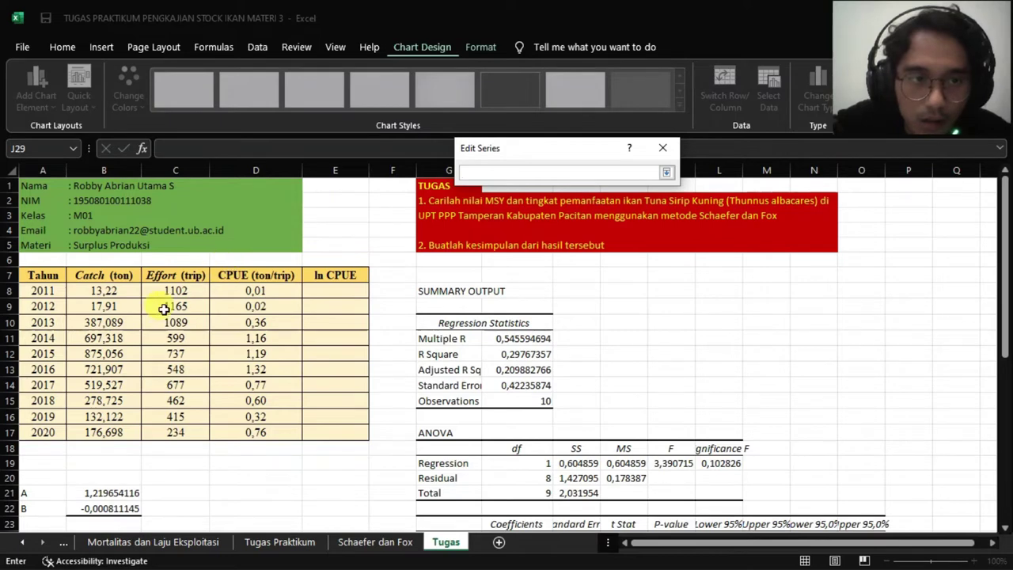
left_click_drag(174, 291, 176, 432)
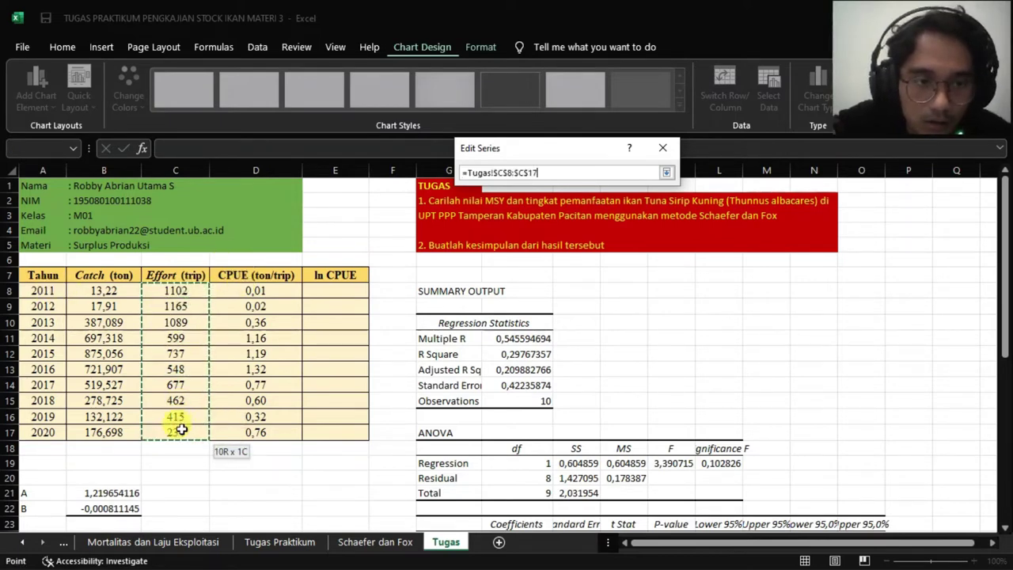
left_click(669, 174)
Set the Y values of the Y (Catch) series to the catch data B8:B17 and accept the series
left_click(600, 247)
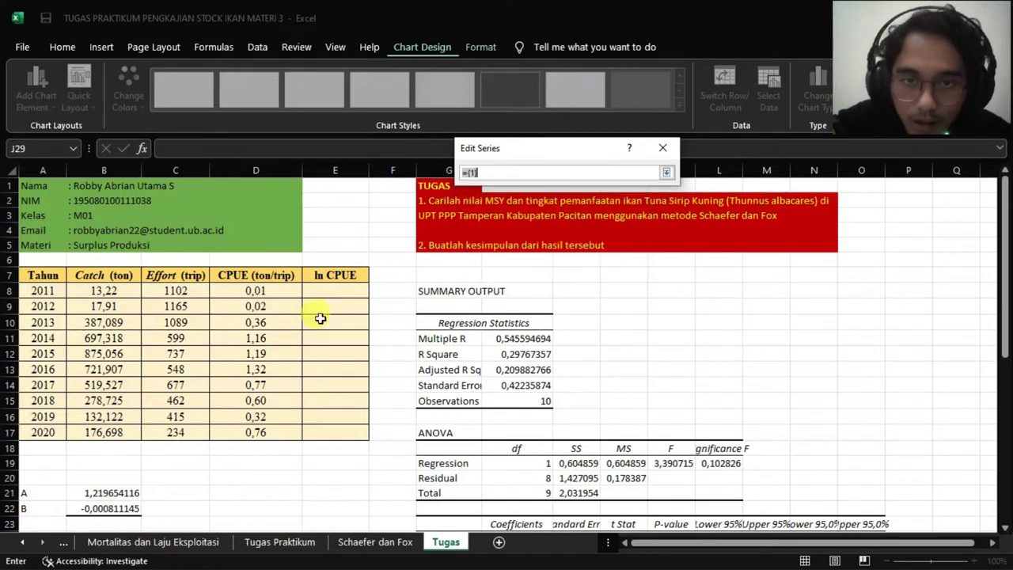
left_click_drag(120, 290, 118, 433)
left_click(669, 173)
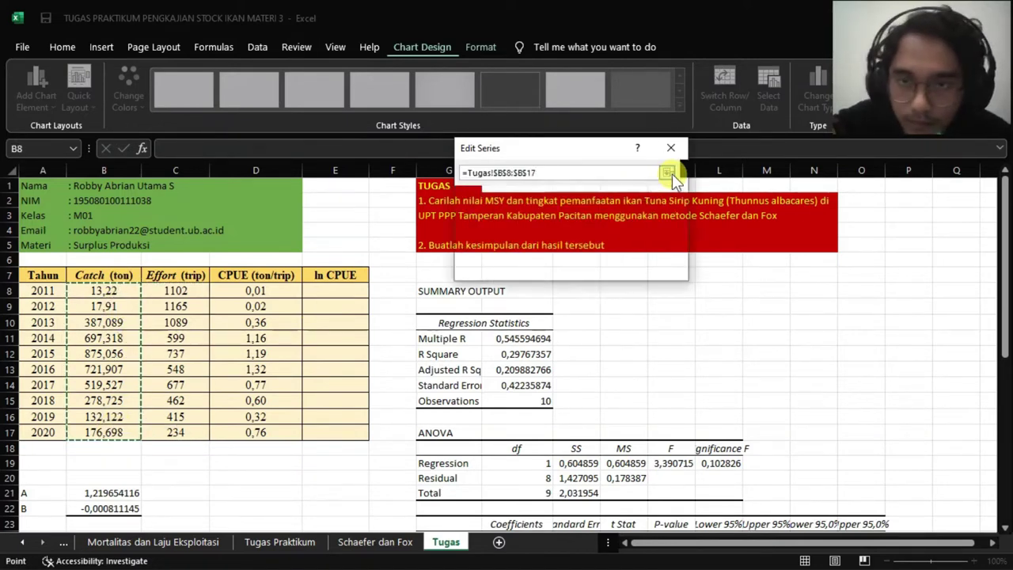
left_click(593, 266)
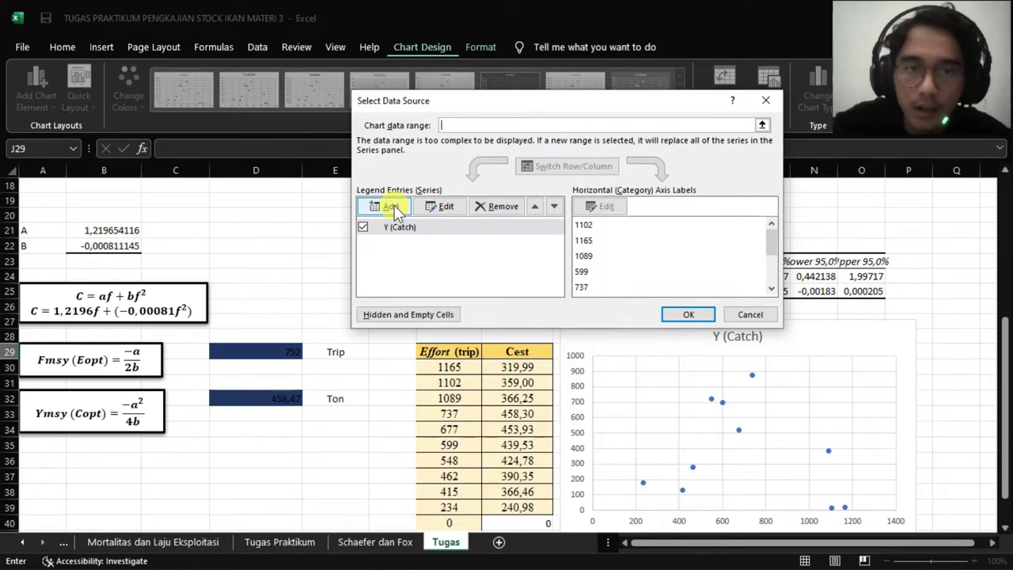
Add a series named Cest Schaefer with X values G30:G40 and Y values H30:H40
left_click(395, 205)
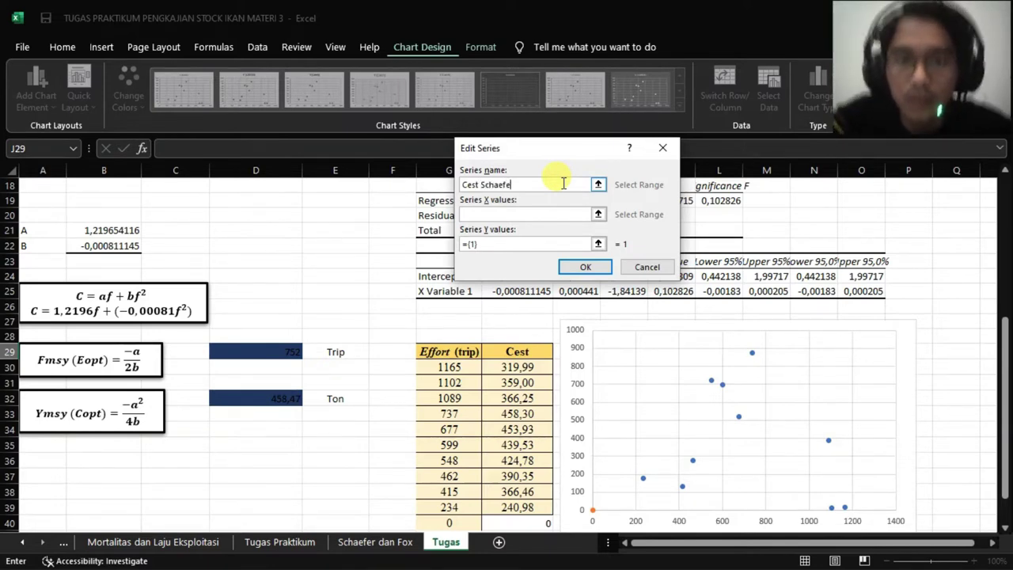
left_click(599, 213)
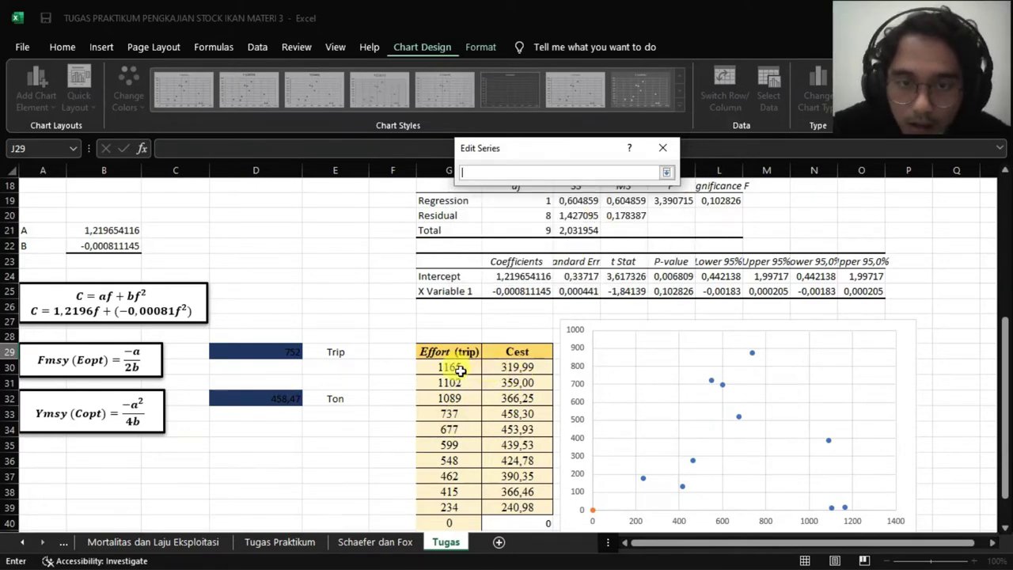
left_click_drag(460, 370, 450, 525)
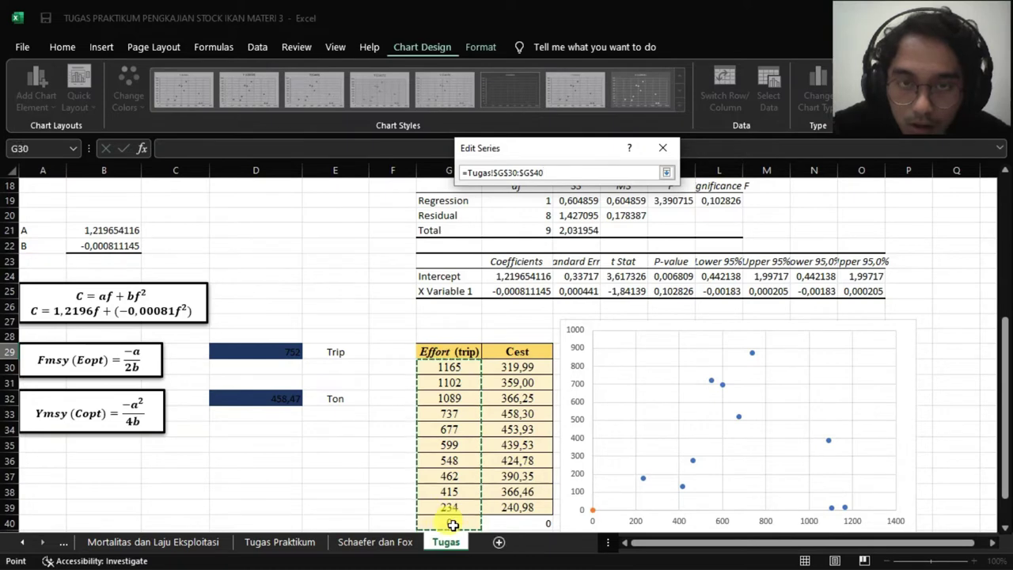
left_click(667, 174)
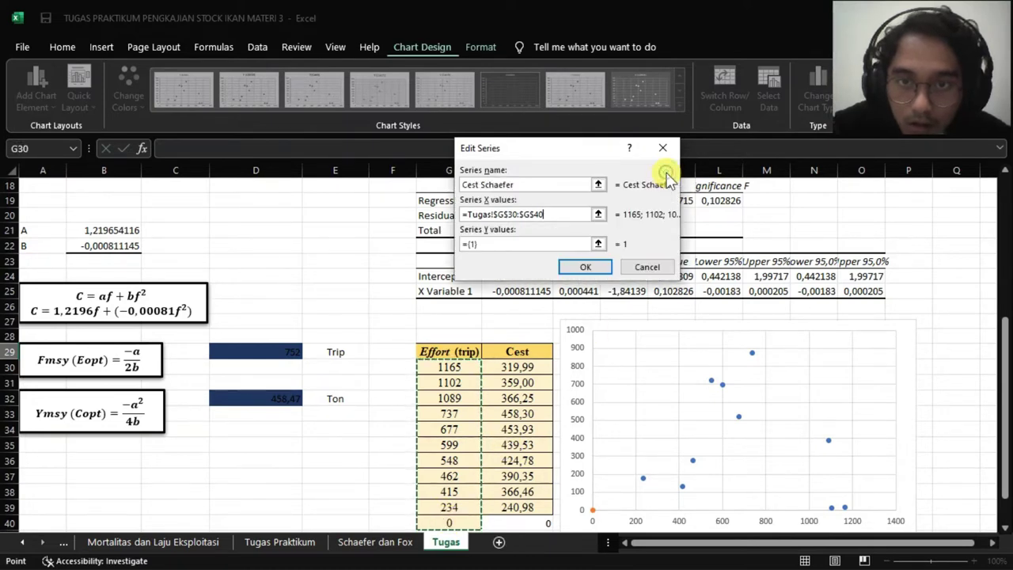
left_click(599, 244)
left_click_drag(529, 365, 526, 523)
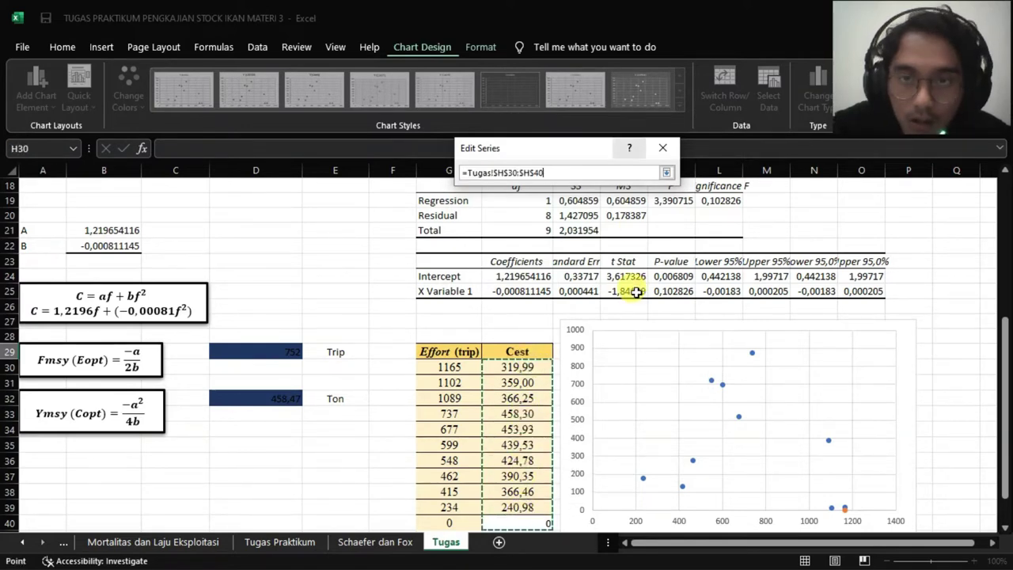
left_click(666, 173)
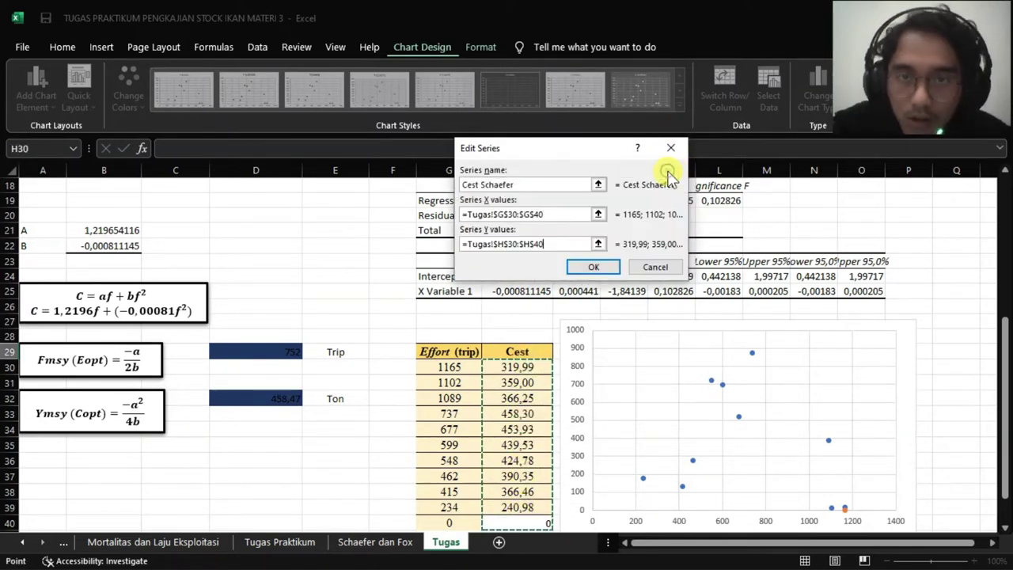
left_click(599, 265)
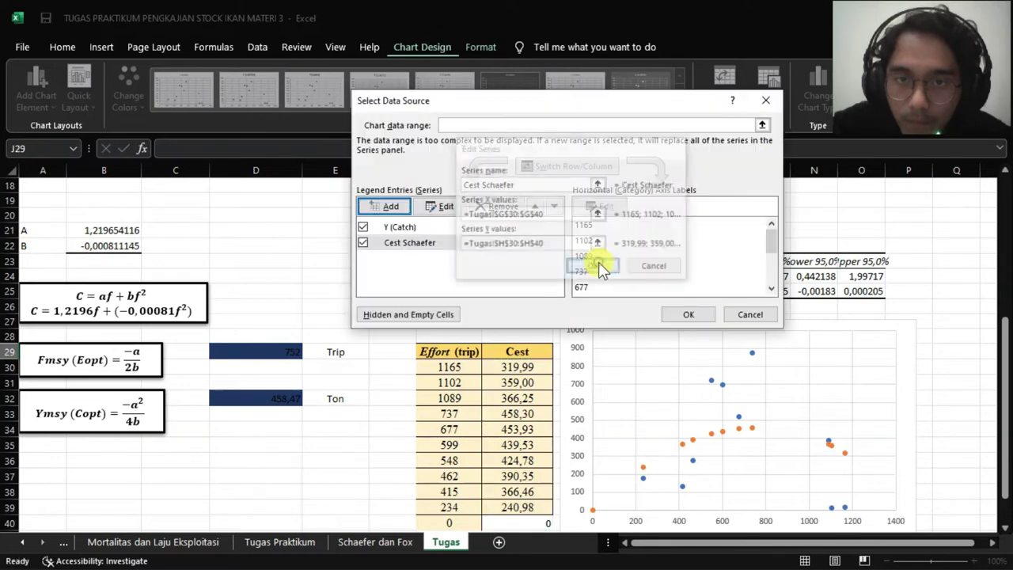
Add a series named MSY with X value D29 and Y value D32, and accept the chart's data source
left_click(376, 207)
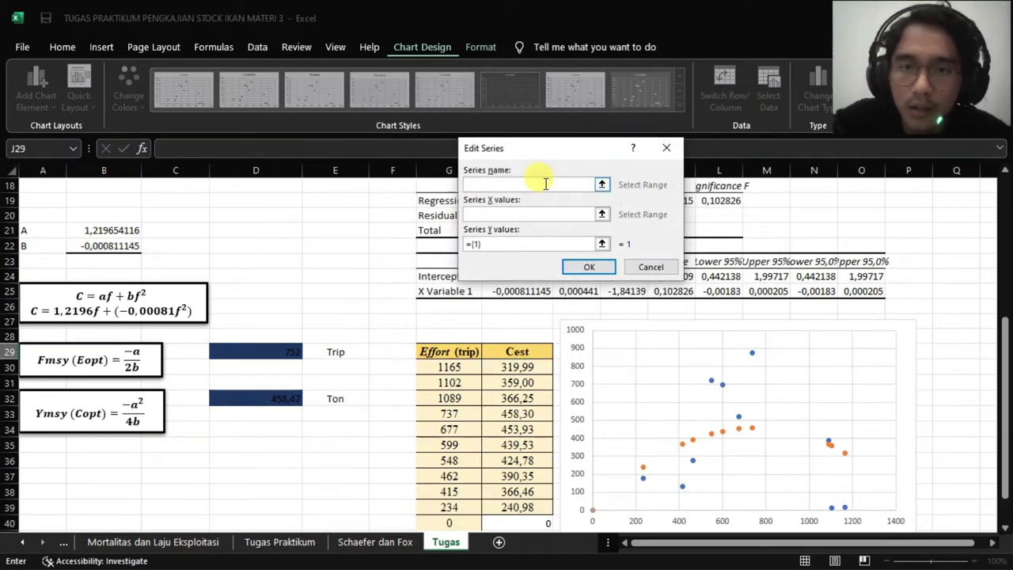
type("MSY")
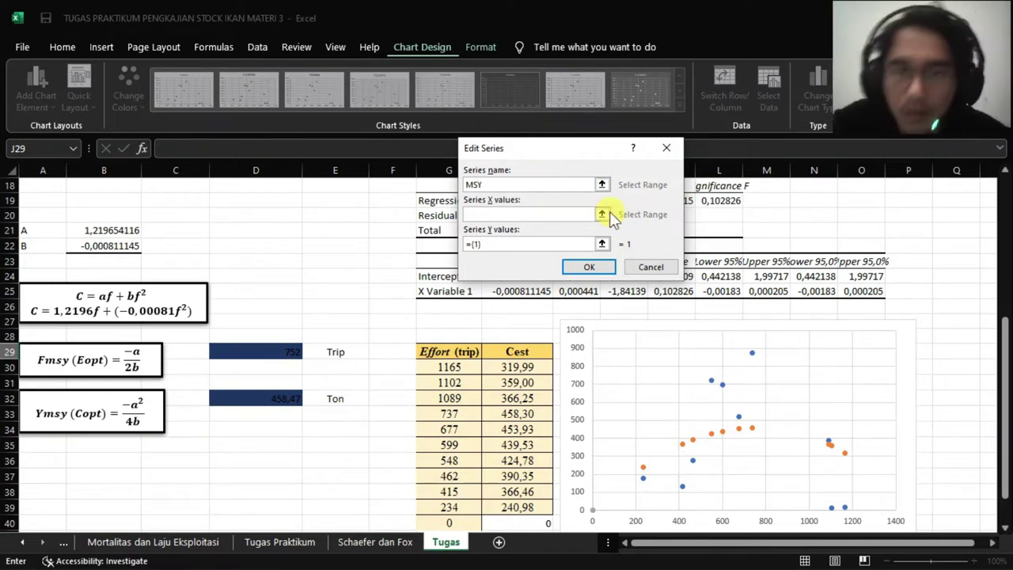
left_click(602, 215)
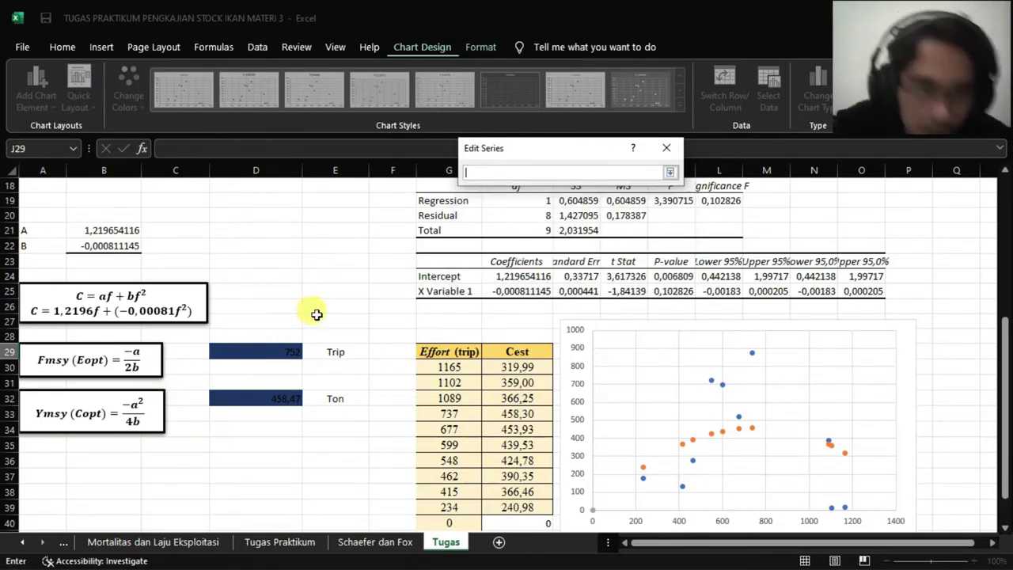
left_click(285, 349)
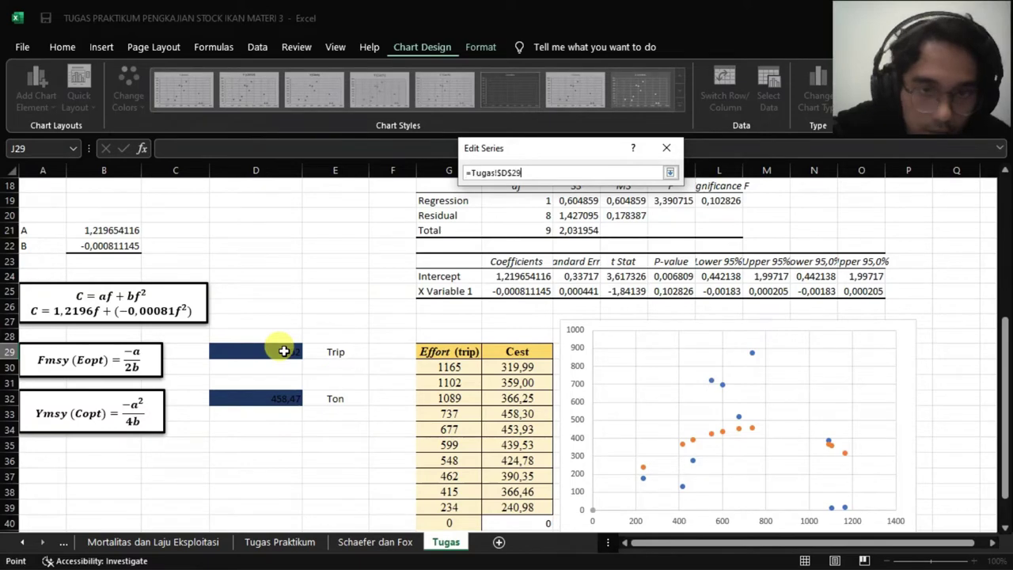
left_click(670, 174)
left_click(602, 244)
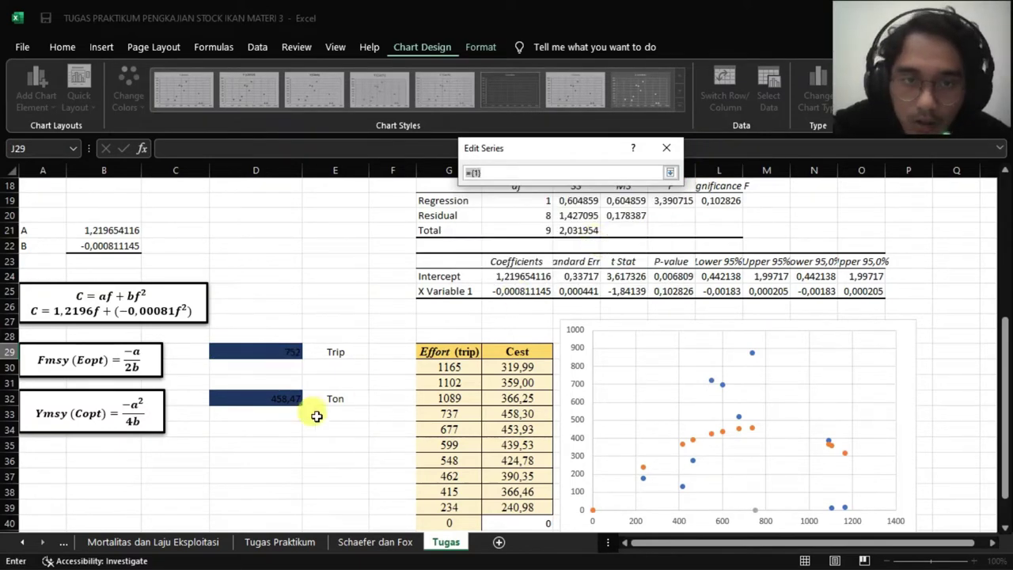
left_click(291, 397)
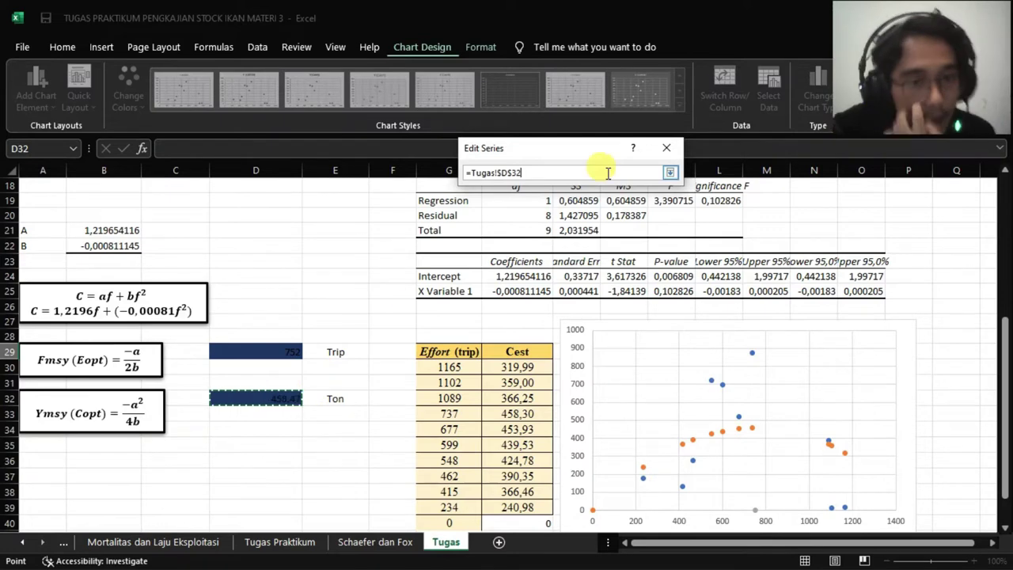
left_click(672, 169)
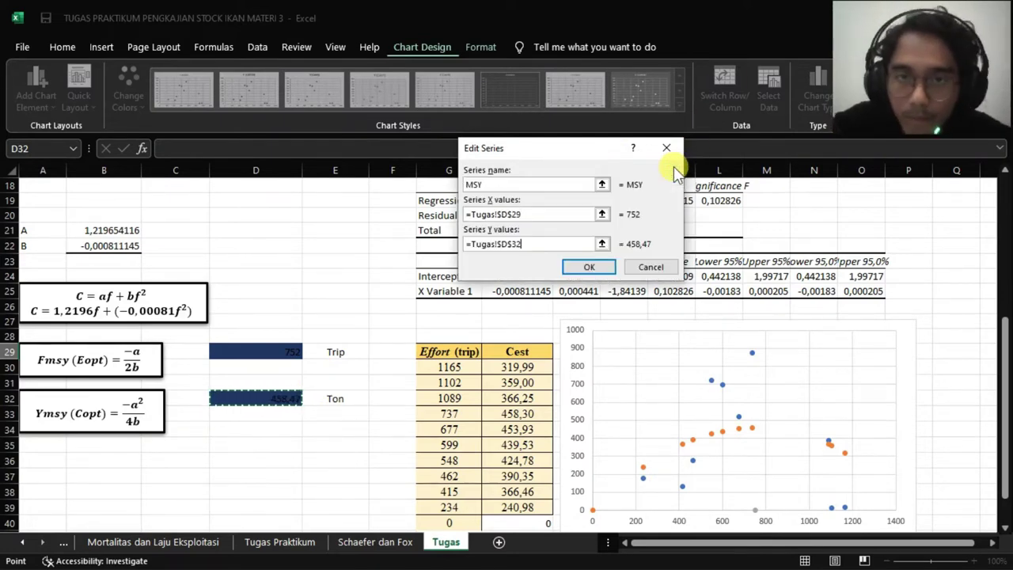
left_click(592, 267)
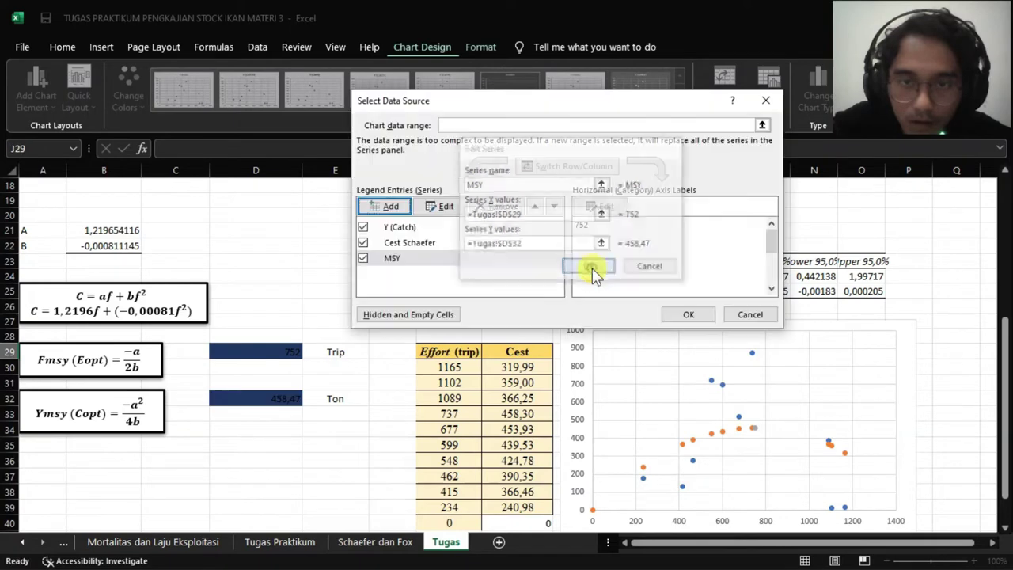
left_click(691, 315)
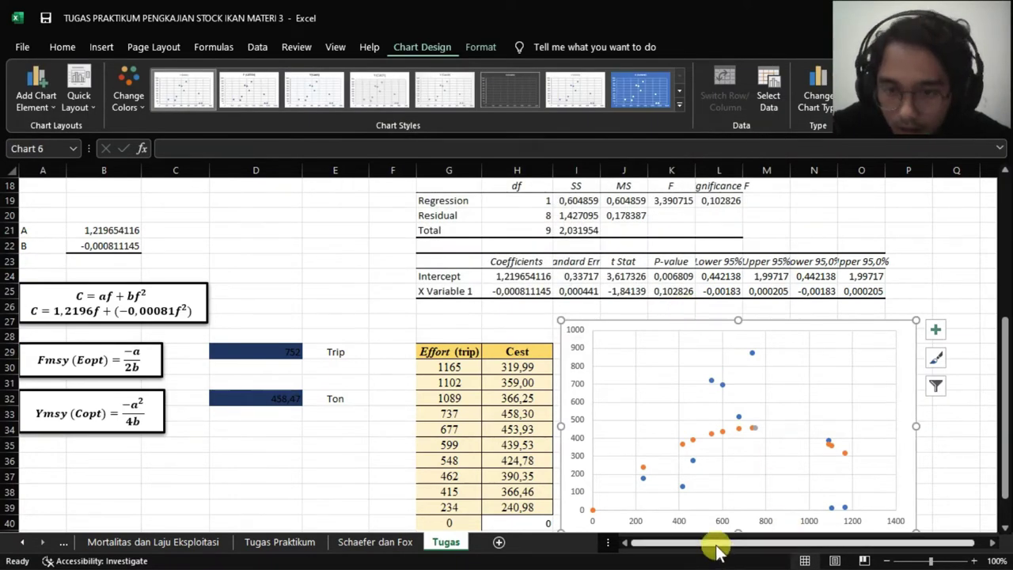
Add a second-order polynomial trendline to the Cest Schaefer series in the scatter chart
scroll(717, 552, "right", 2)
left_click_drag(1003, 405, 1007, 463)
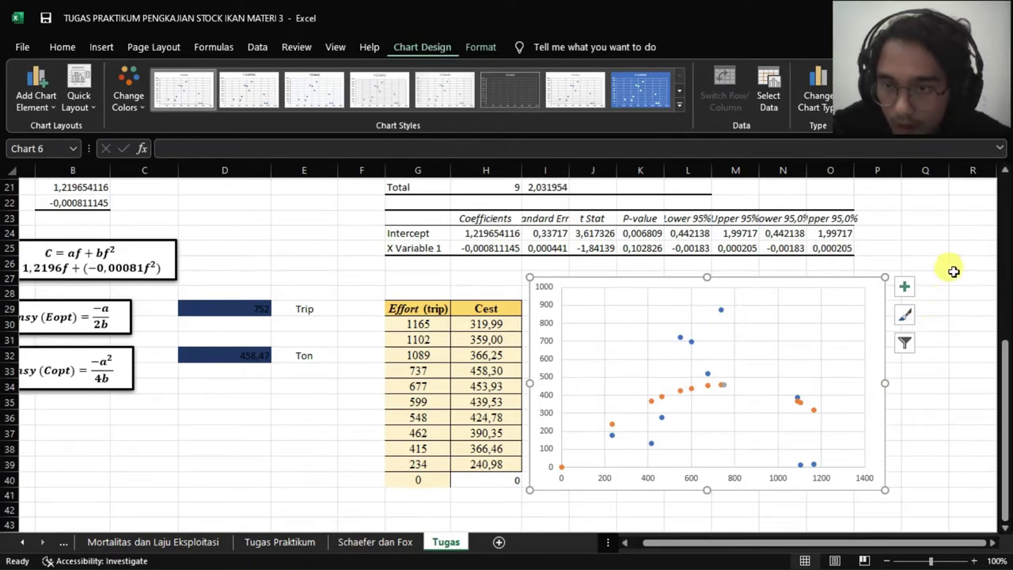
left_click(904, 287)
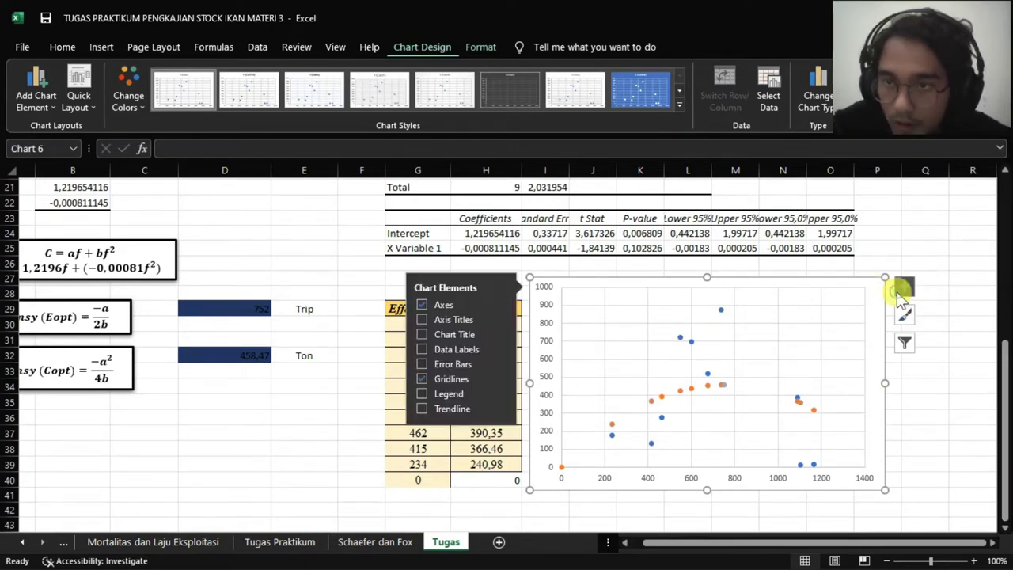
left_click(499, 408)
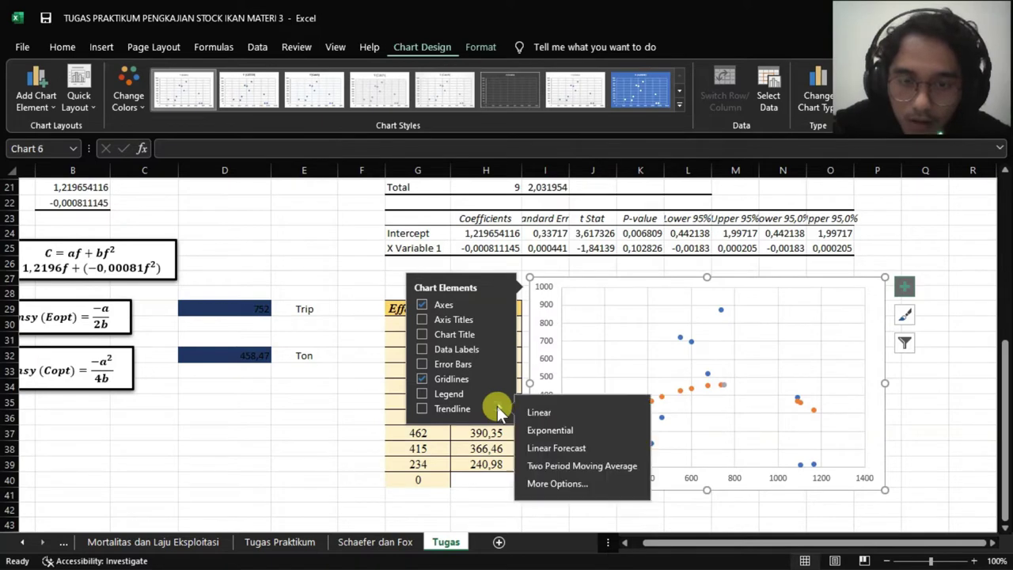
left_click(555, 484)
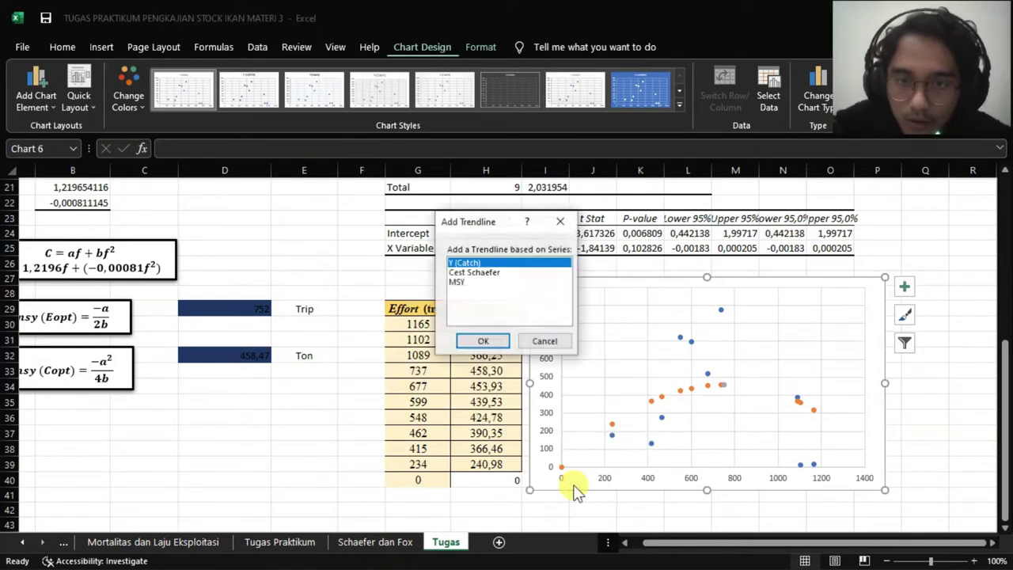
left_click(474, 272)
left_click(475, 343)
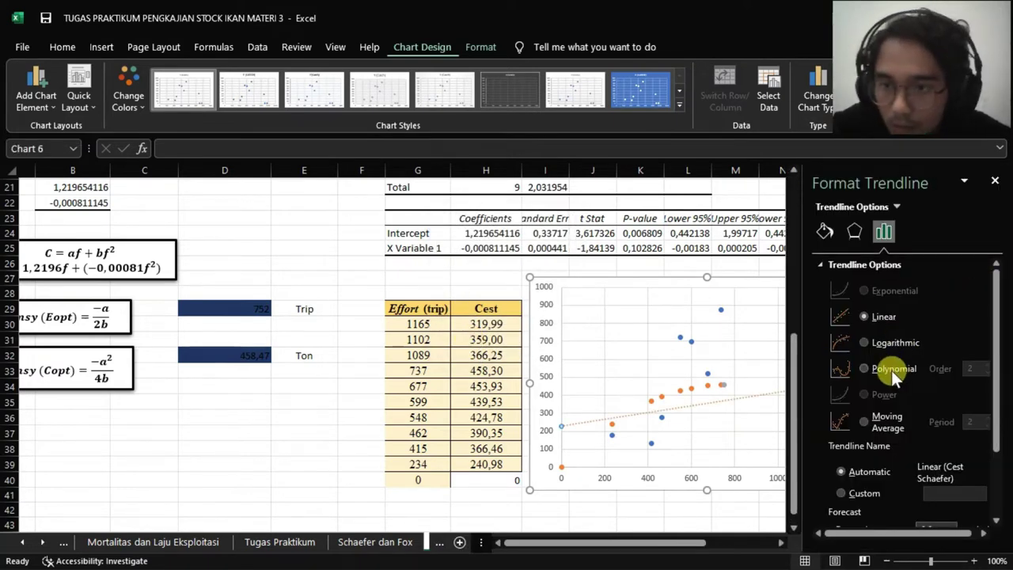
left_click(865, 368)
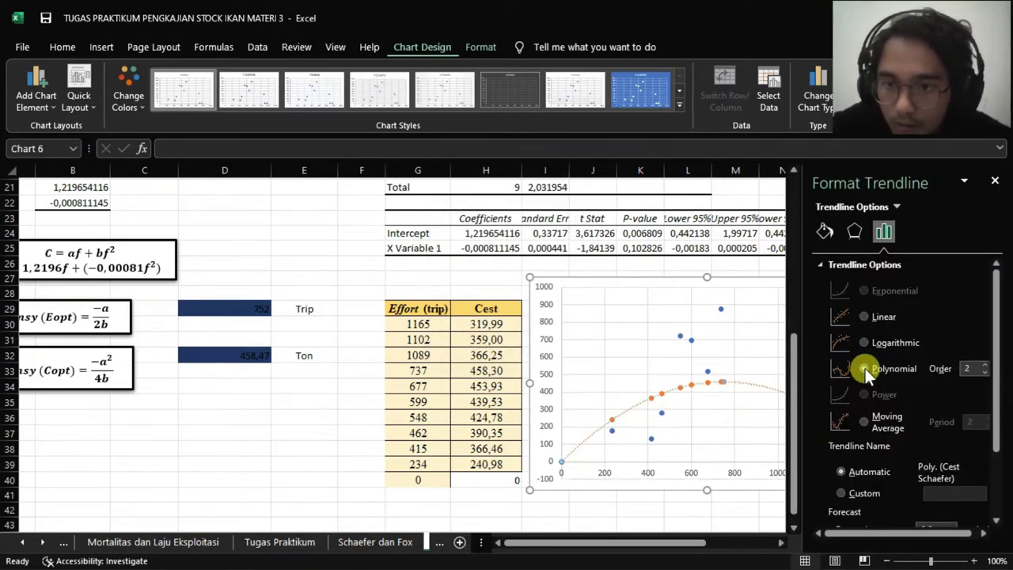
left_click(996, 183)
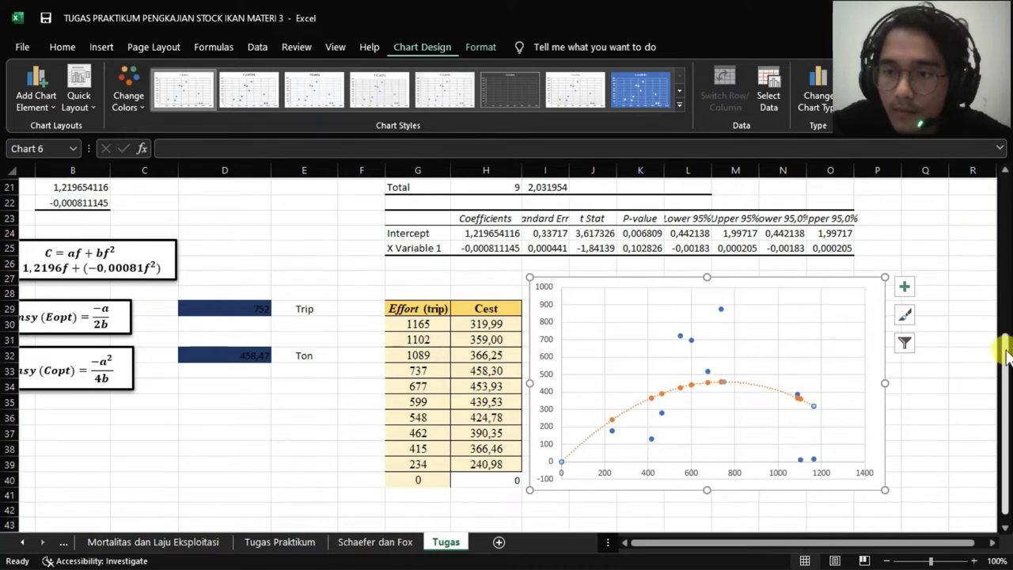
left_click_drag(1004, 353, 995, 413)
left_click(144, 421)
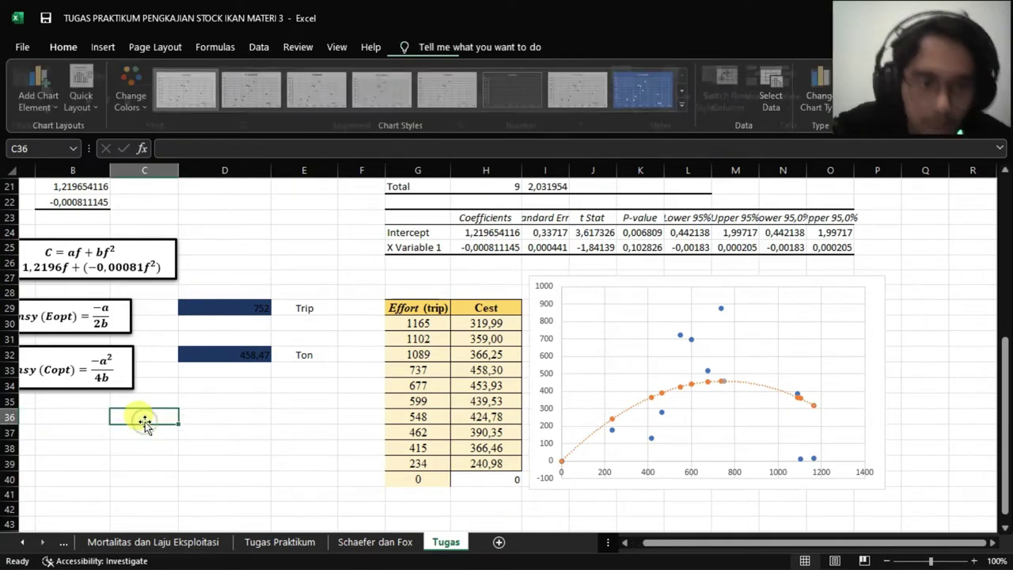
Label cell D21 "U opt" and check how U opt is calculated on the Schaefer dan Fox sheet
left_click_drag(1004, 348, 1001, 284)
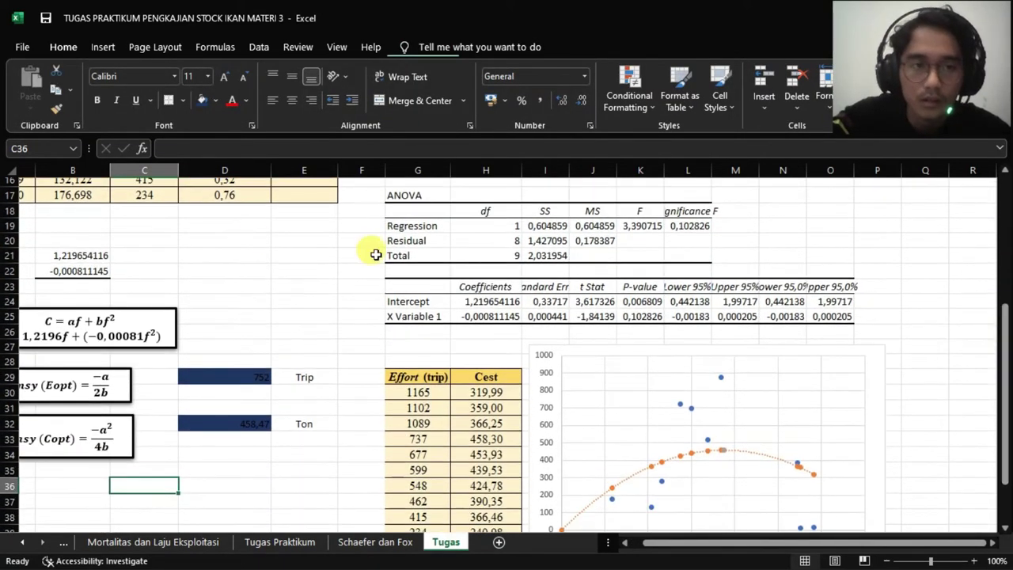
left_click(185, 255)
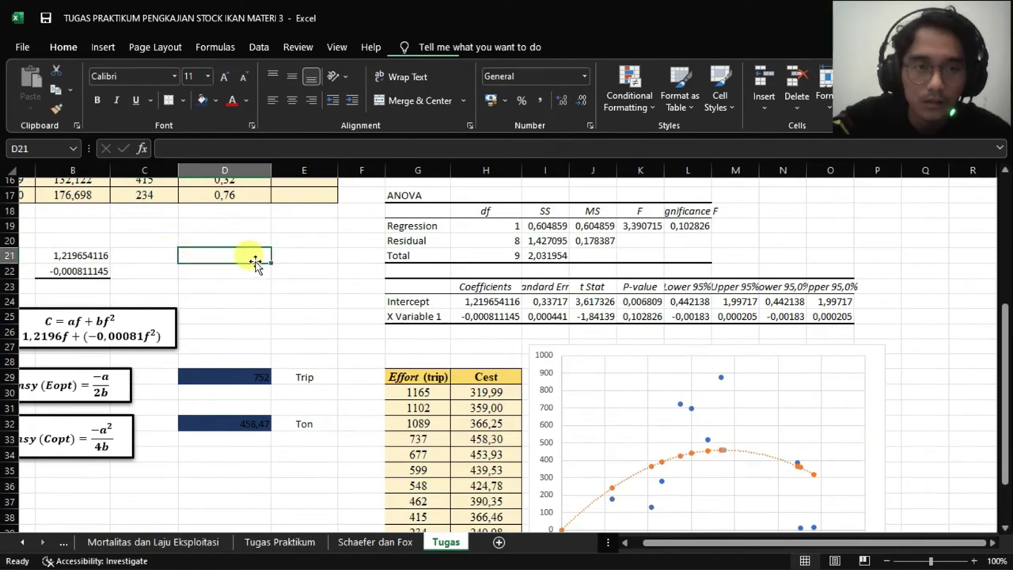
type("U opt")
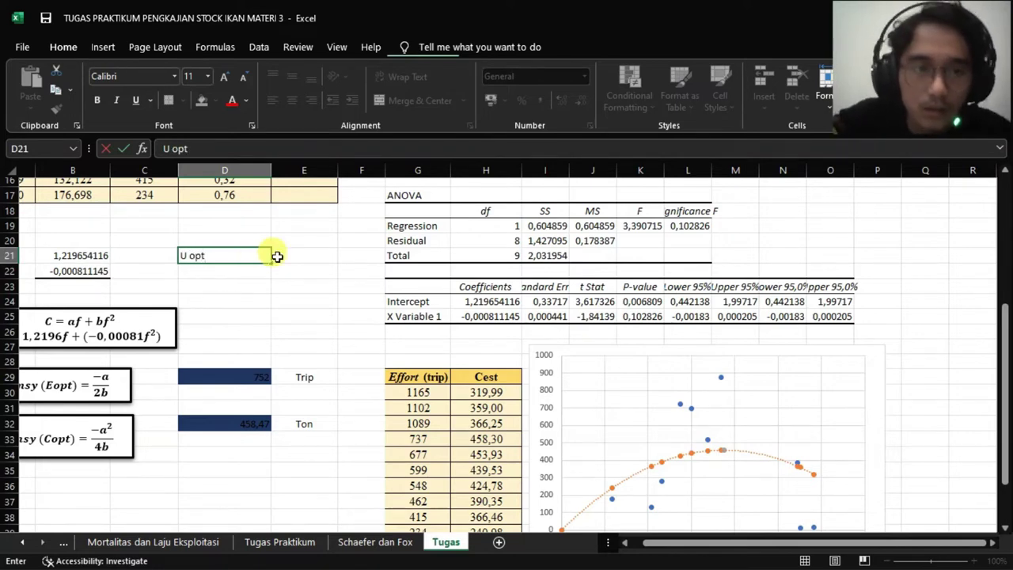
left_click(278, 255)
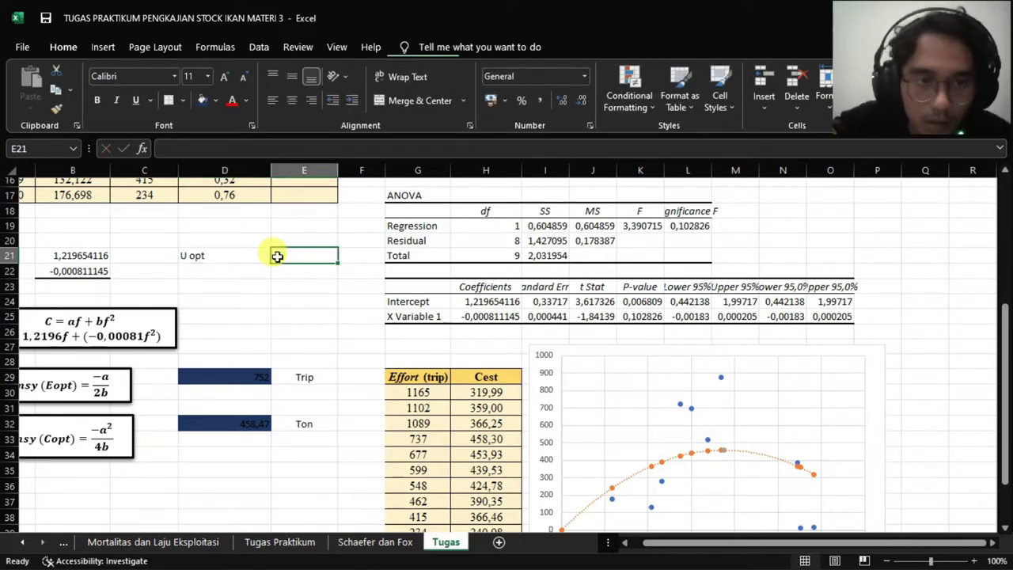
left_click(376, 545)
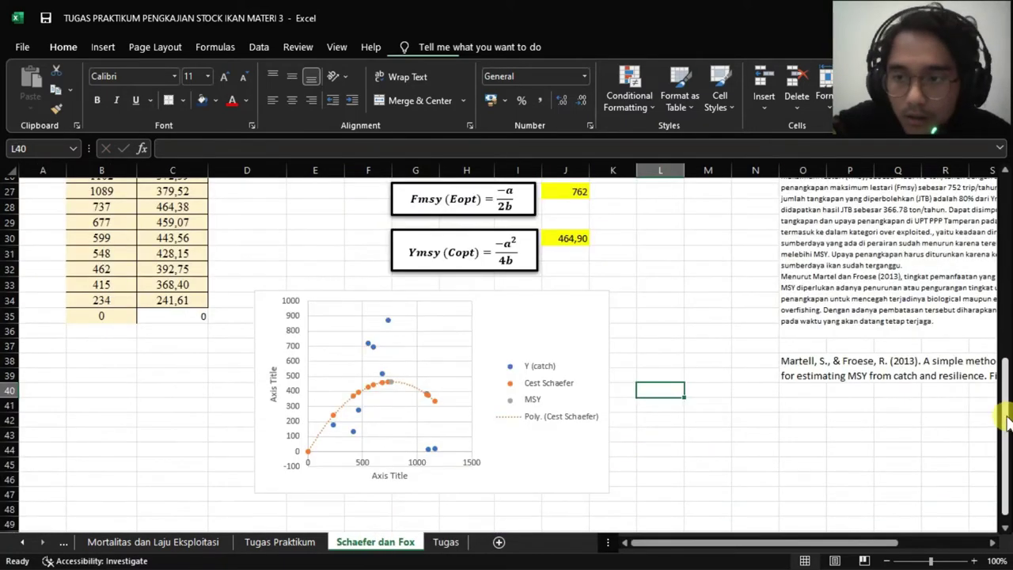
left_click_drag(1007, 428, 1007, 320)
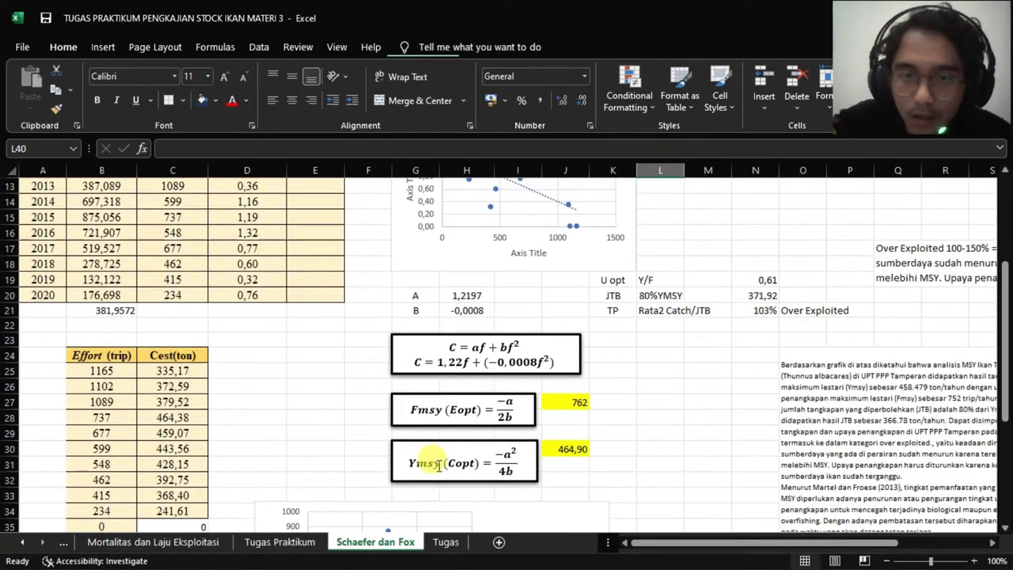
left_click(441, 545)
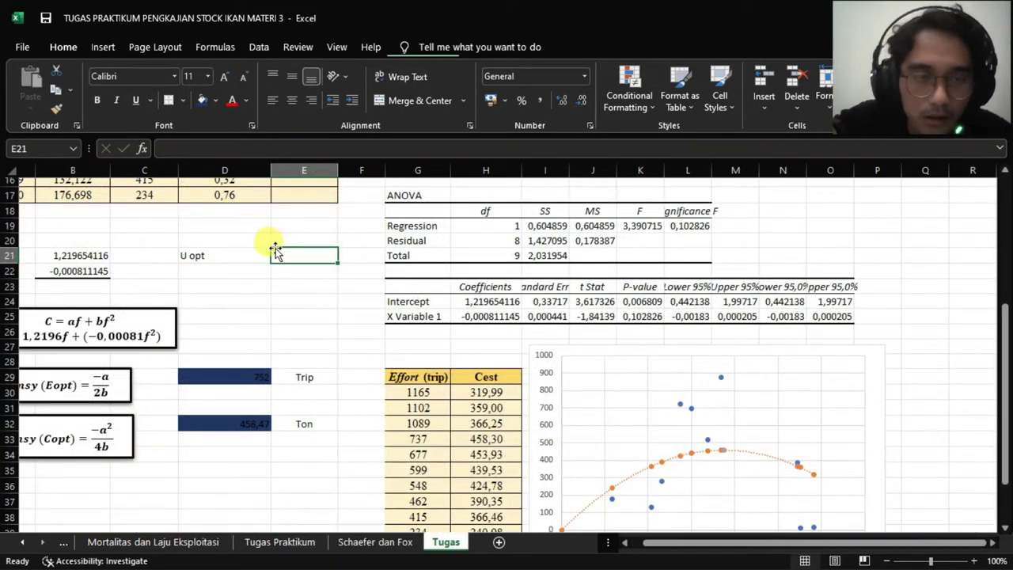
Calculate U opt in E21 with =D32/D29 and display it with three decimal places
type("=")
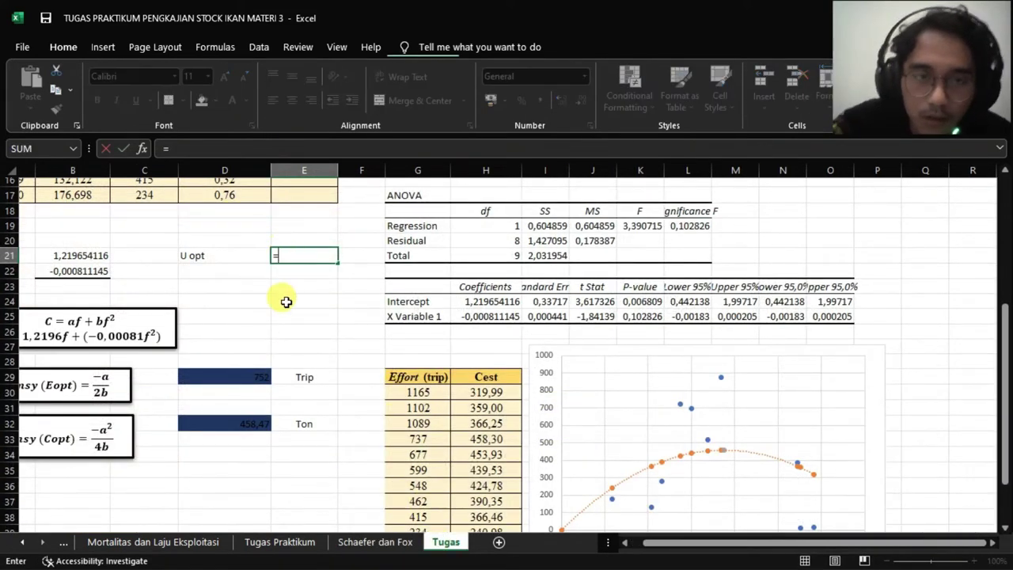
left_click(226, 379)
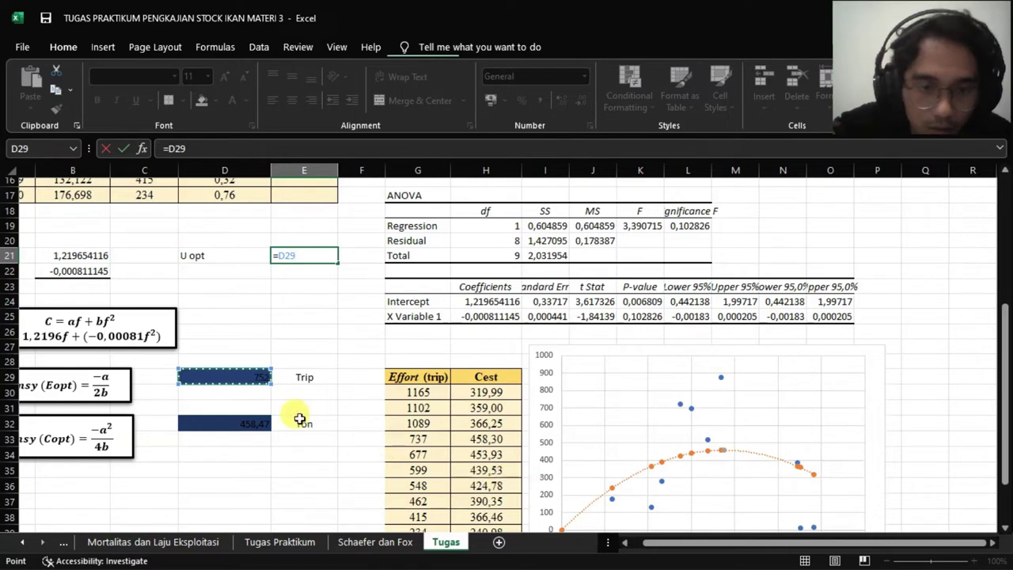
left_click(238, 427)
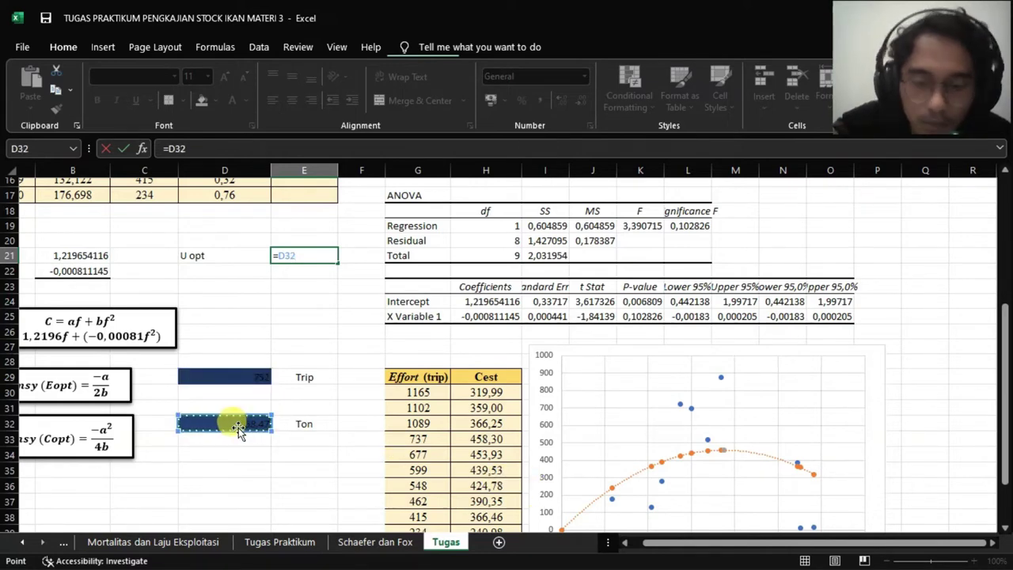
type("/")
left_click(252, 381)
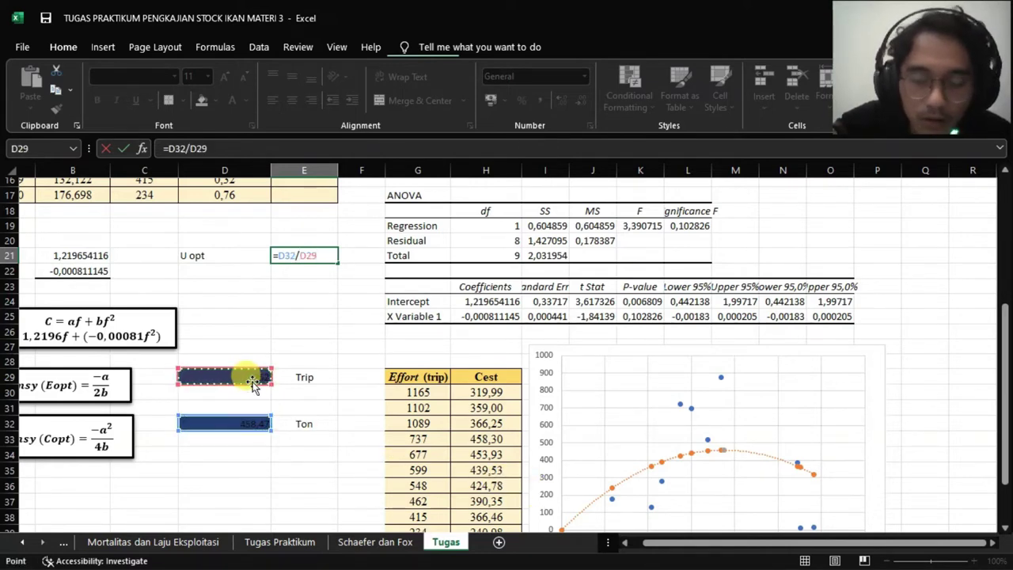
key("Return")
left_click(315, 255)
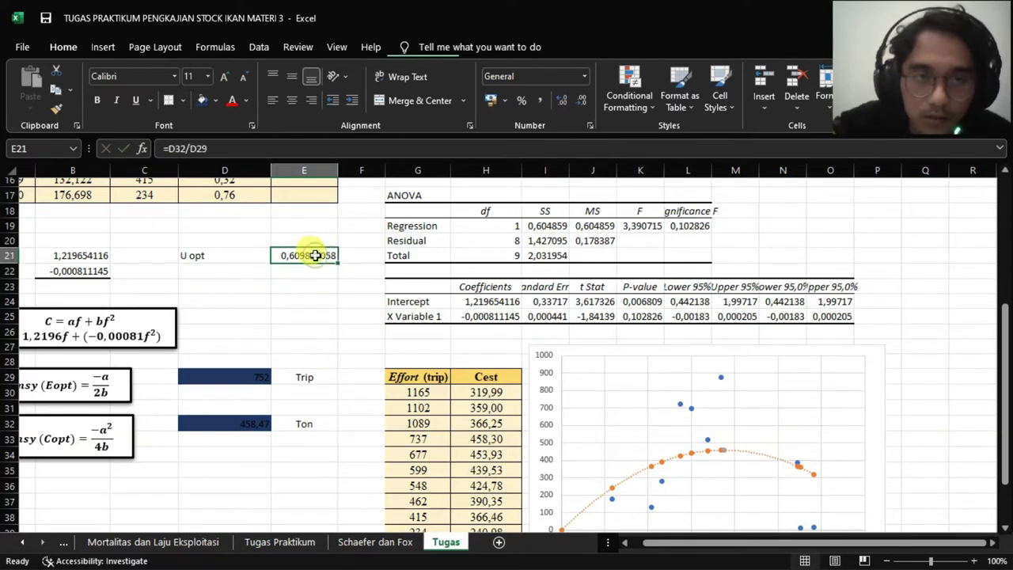
left_click(575, 98)
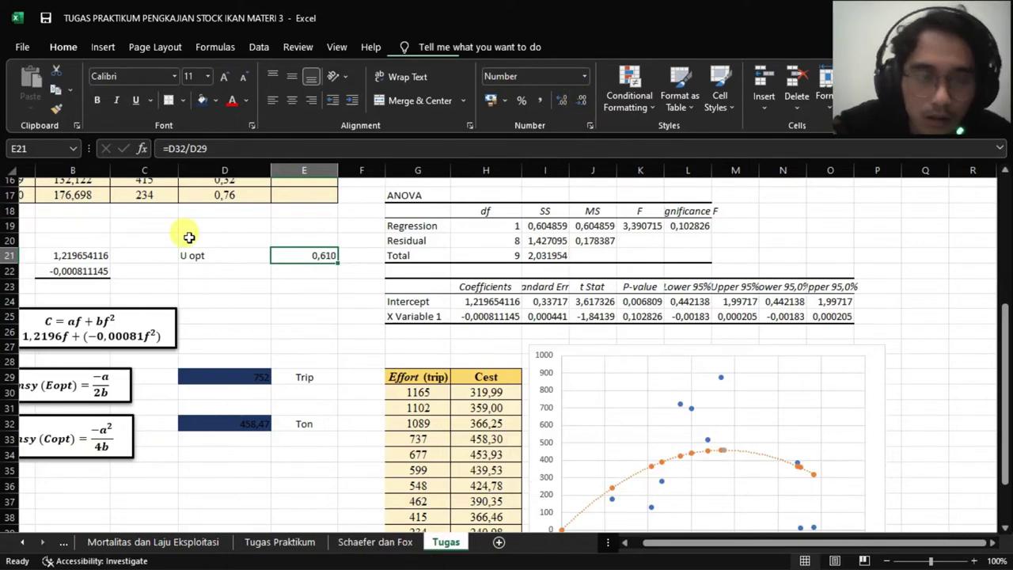
Label cell D22 "JTB" and look up the JTB calculation on the Schaefer dan Fox sheet
left_click(210, 269)
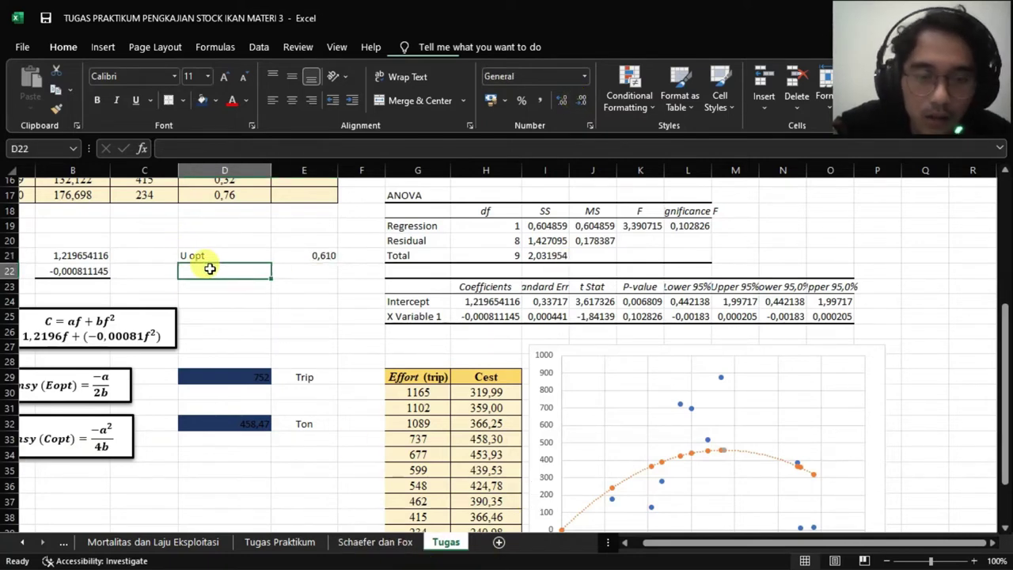
type("JTB")
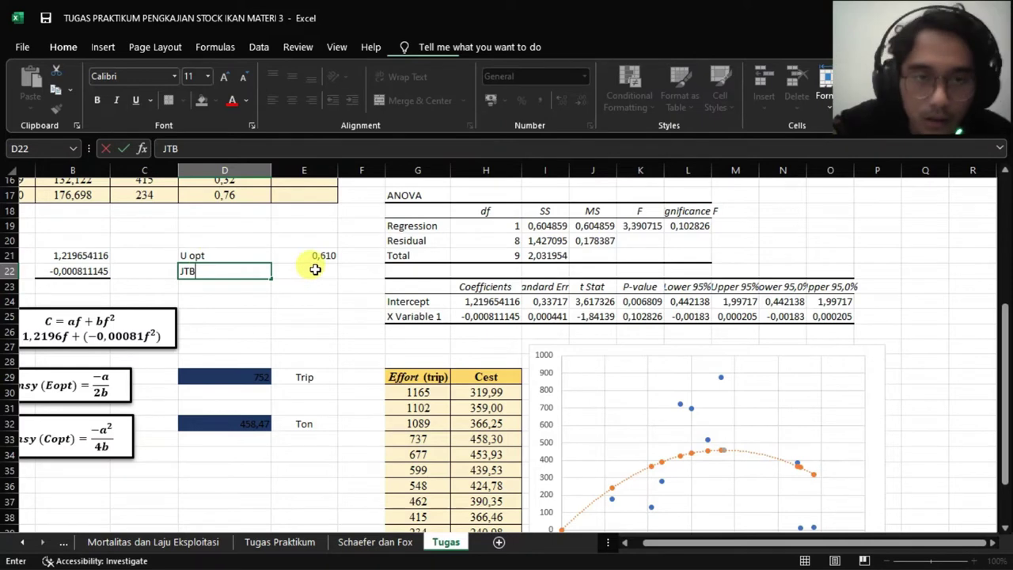
left_click(315, 269)
left_click(376, 542)
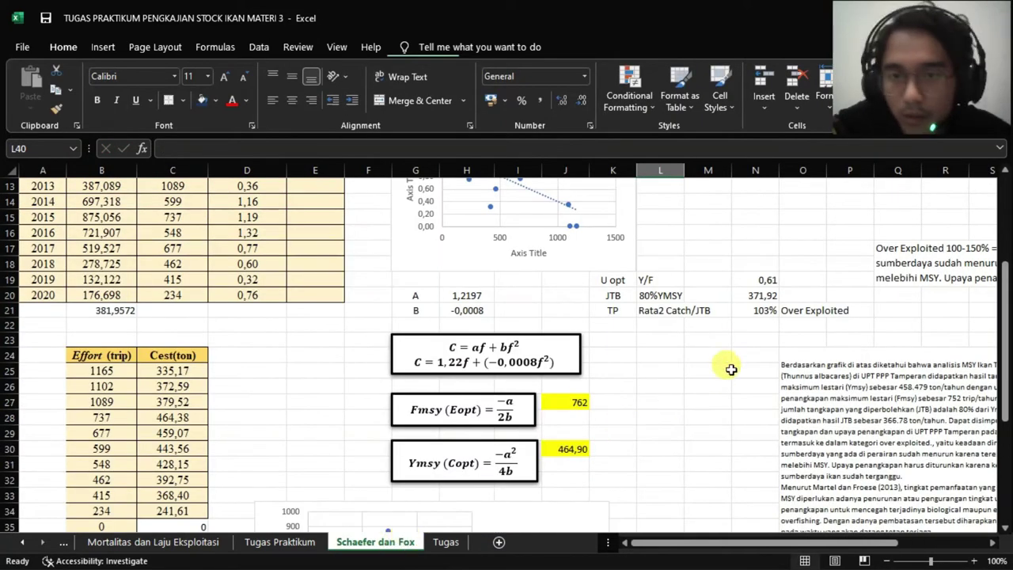
left_click(446, 542)
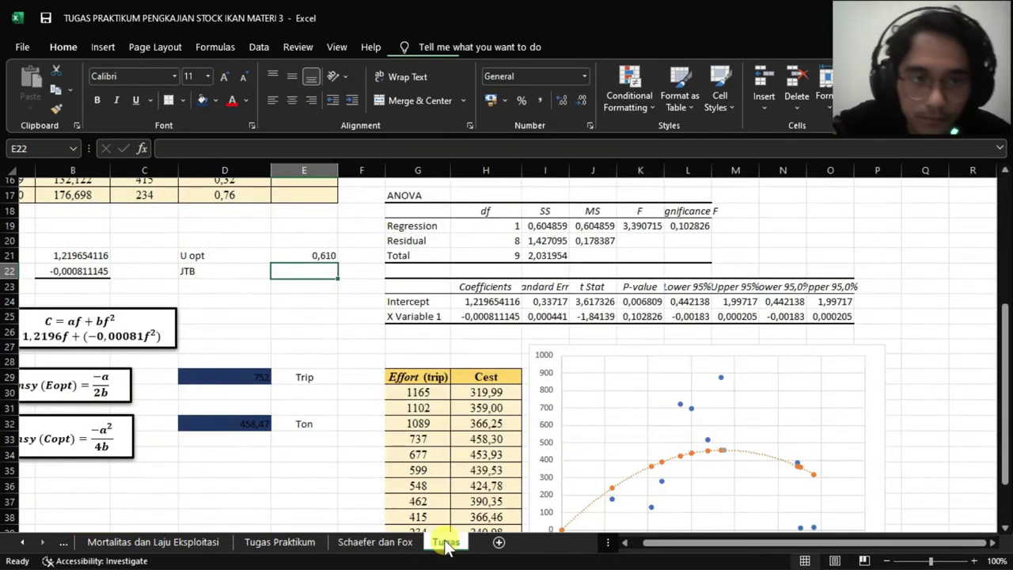
Calculate JTB in E22 with =0,8*D32 and display it with two decimal places
left_click(294, 268)
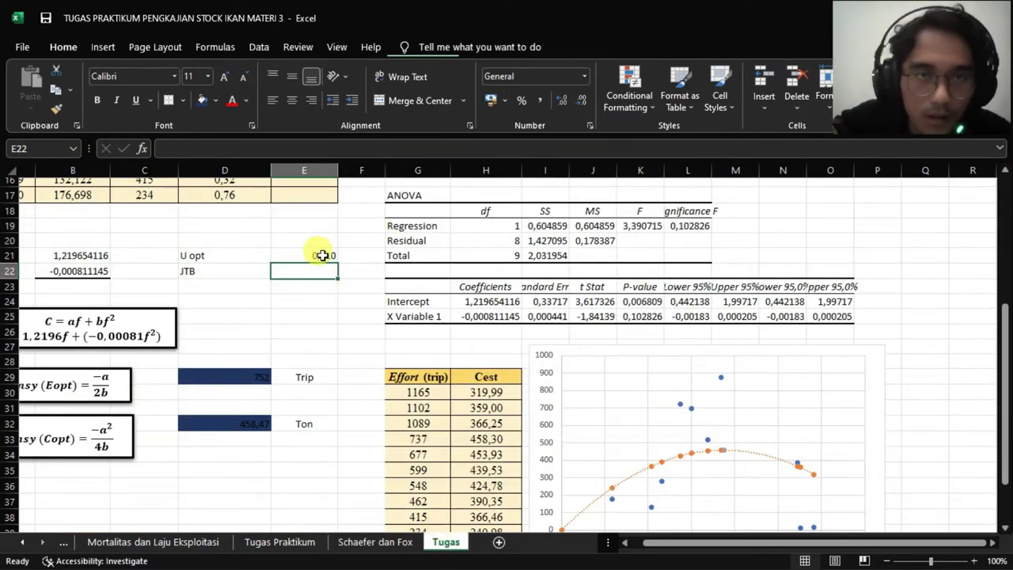
type("=0,8*")
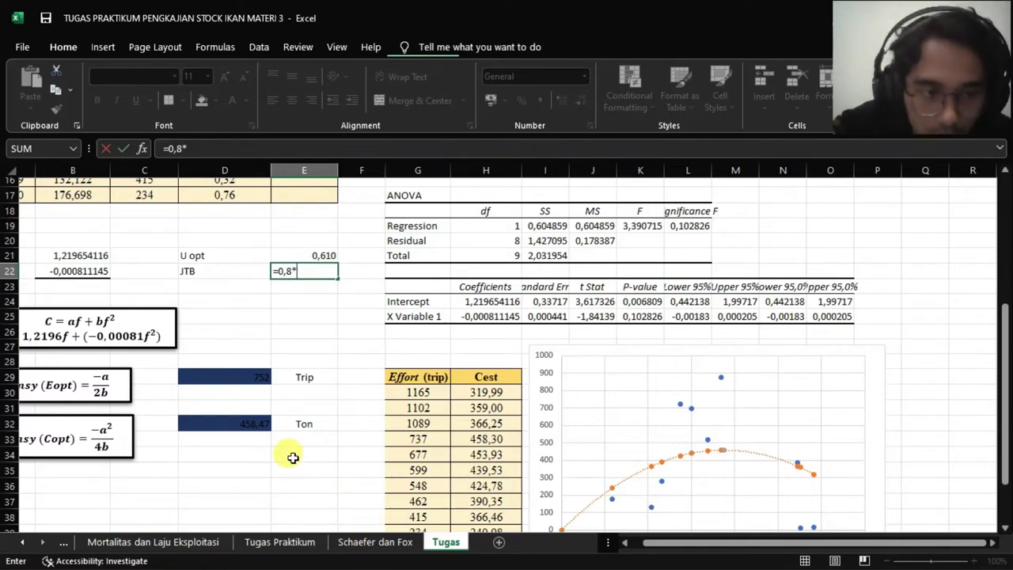
left_click(261, 423)
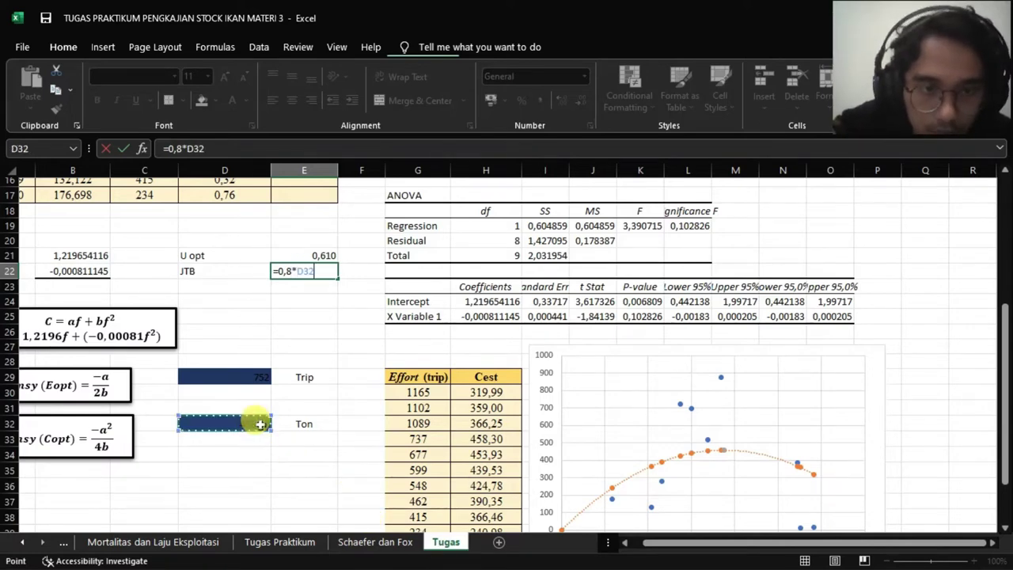
key("Return")
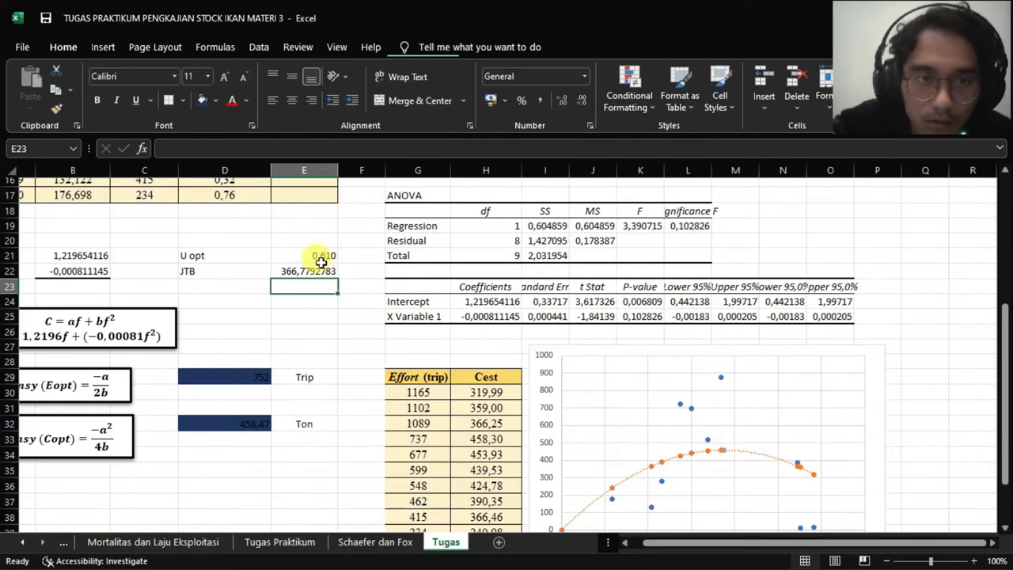
left_click(310, 268)
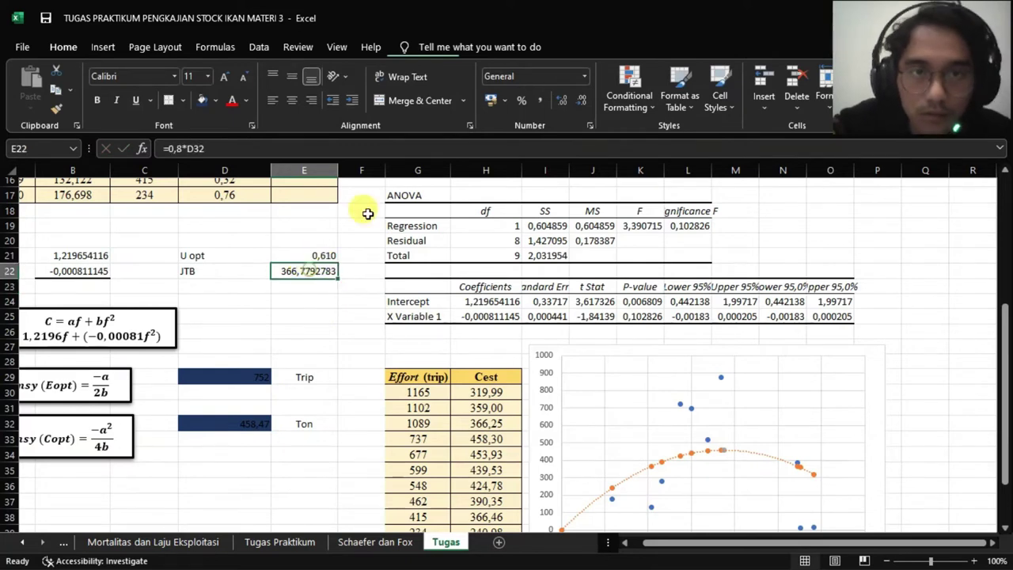
left_click(579, 101)
left_click(579, 101)
left_click(579, 101)
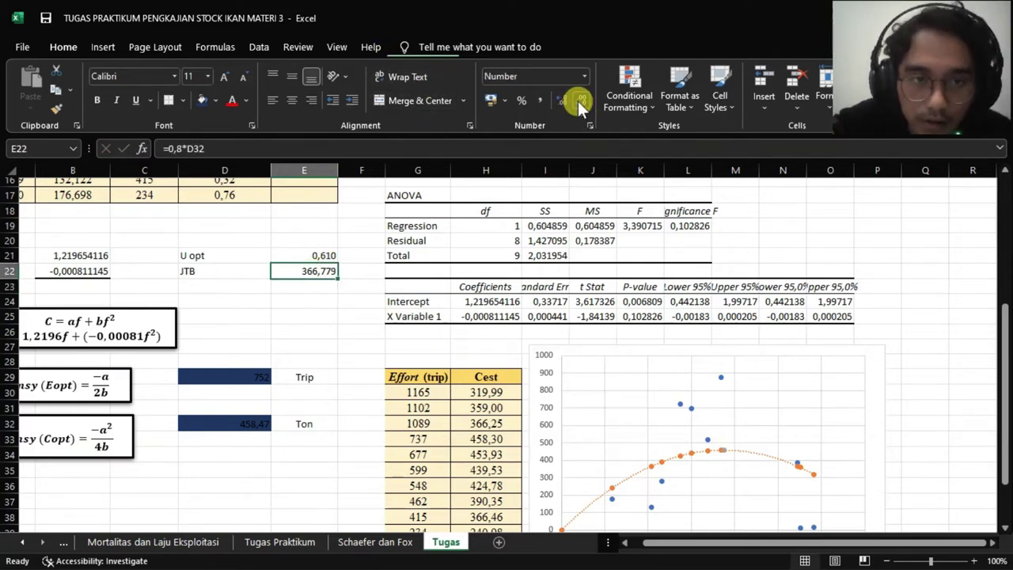
left_click(578, 101)
Check the JTB and TP calculations on the Schaefer dan Fox sheet, and label cell D23 "TP" on Tugas
left_click(375, 543)
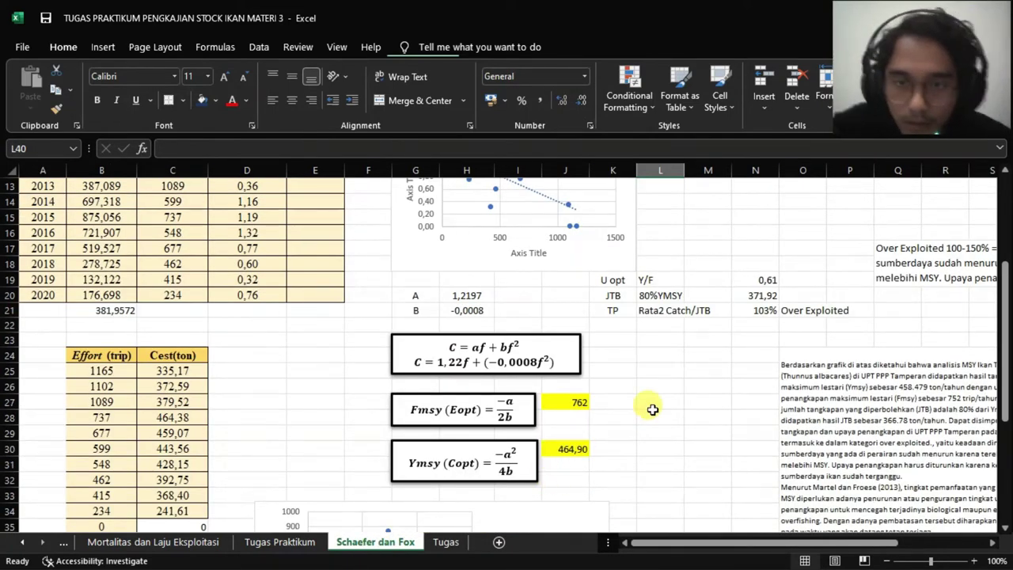
left_click(766, 295)
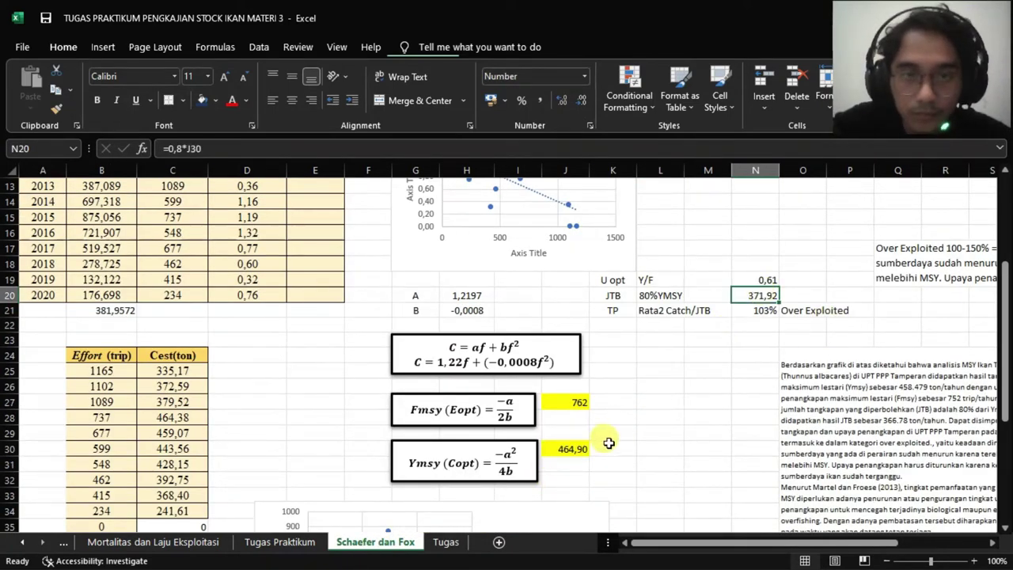
left_click(448, 542)
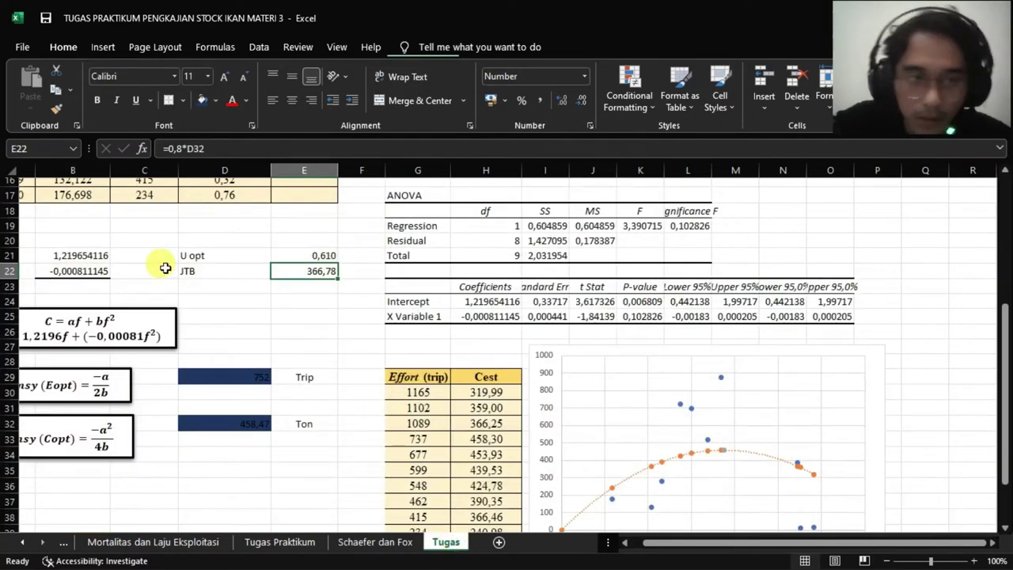
left_click(202, 285)
type("TP")
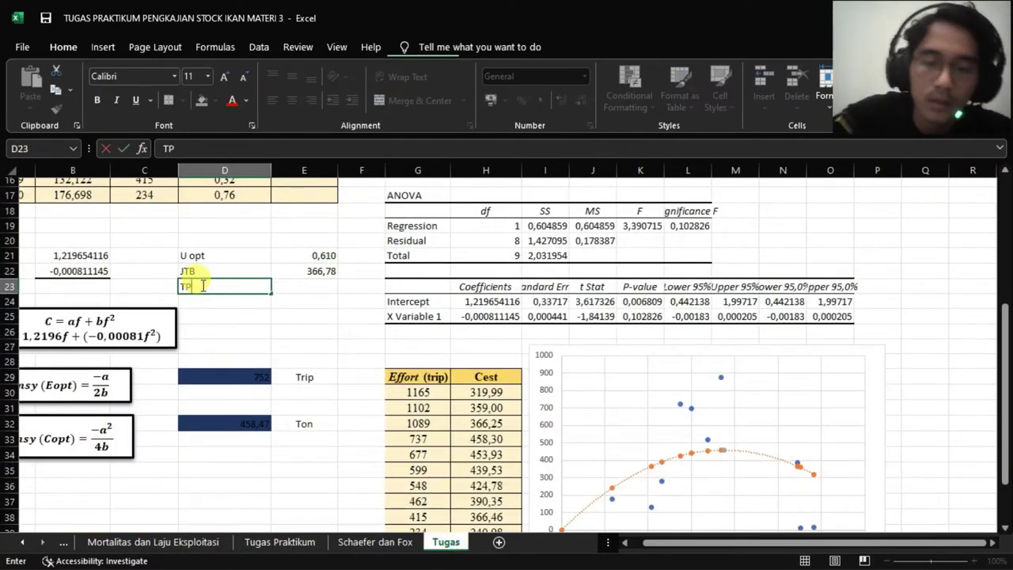
left_click(331, 285)
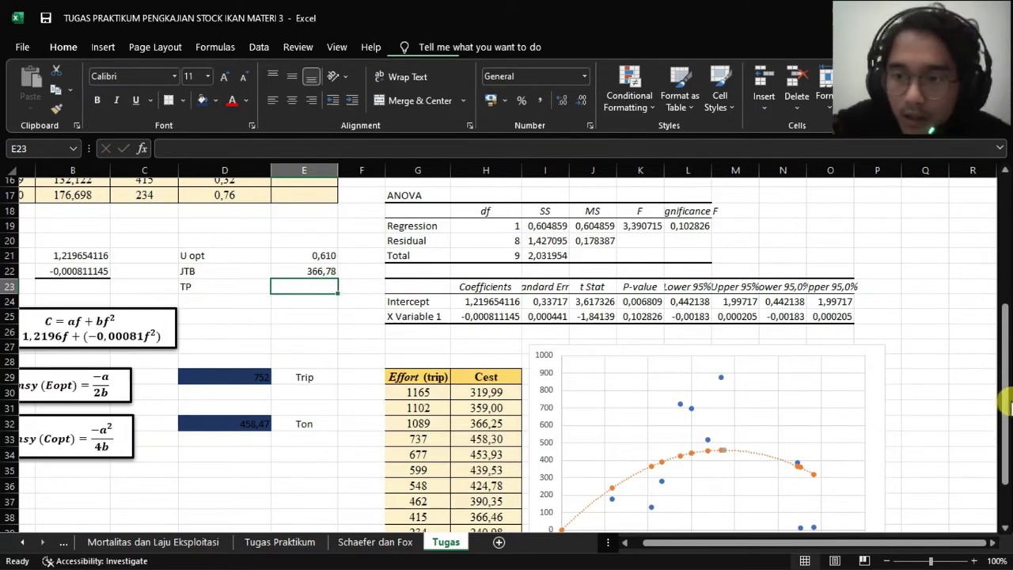
Calculate the average catch below the Catch column in B18 with =AVERAGE(B8:B17)
left_click_drag(1005, 396, 1005, 254)
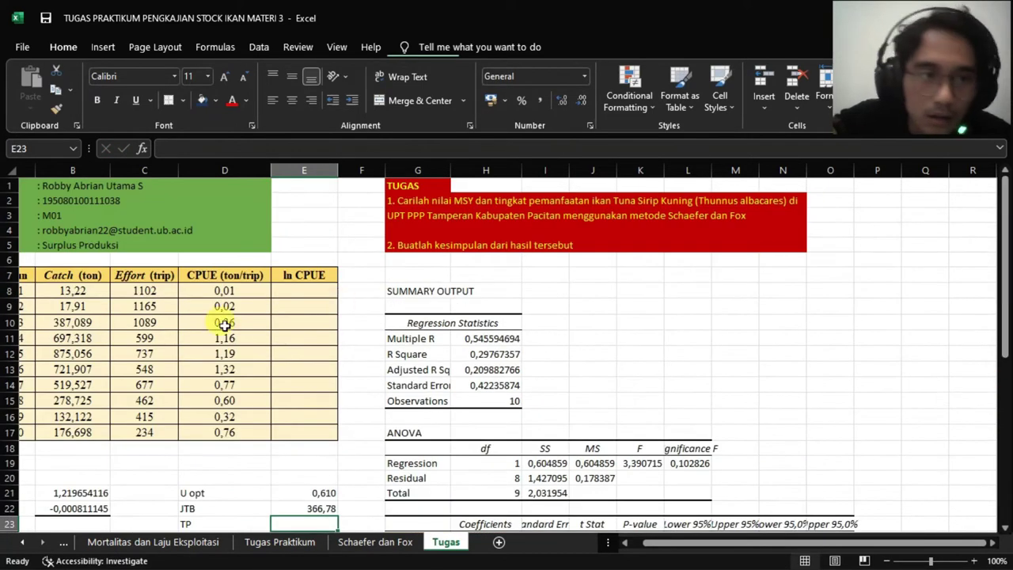
left_click_drag(672, 544, 629, 545)
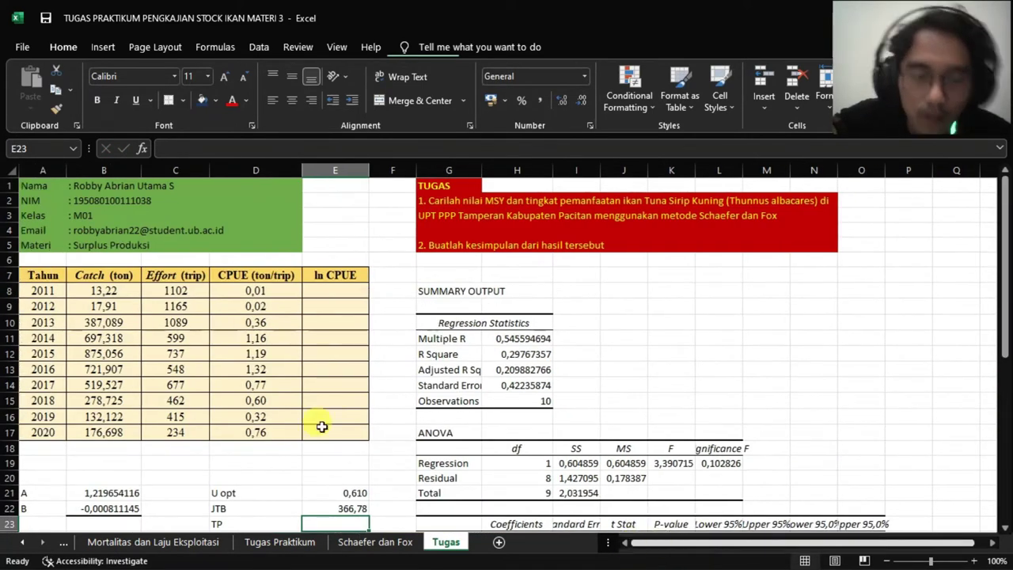
left_click(108, 449)
type("=ave")
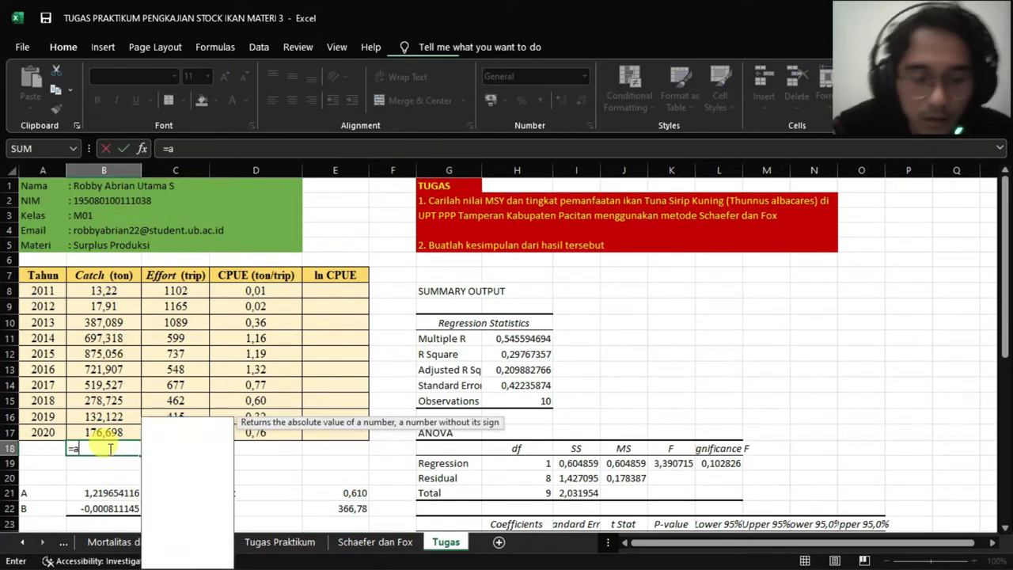
double_click(109, 476)
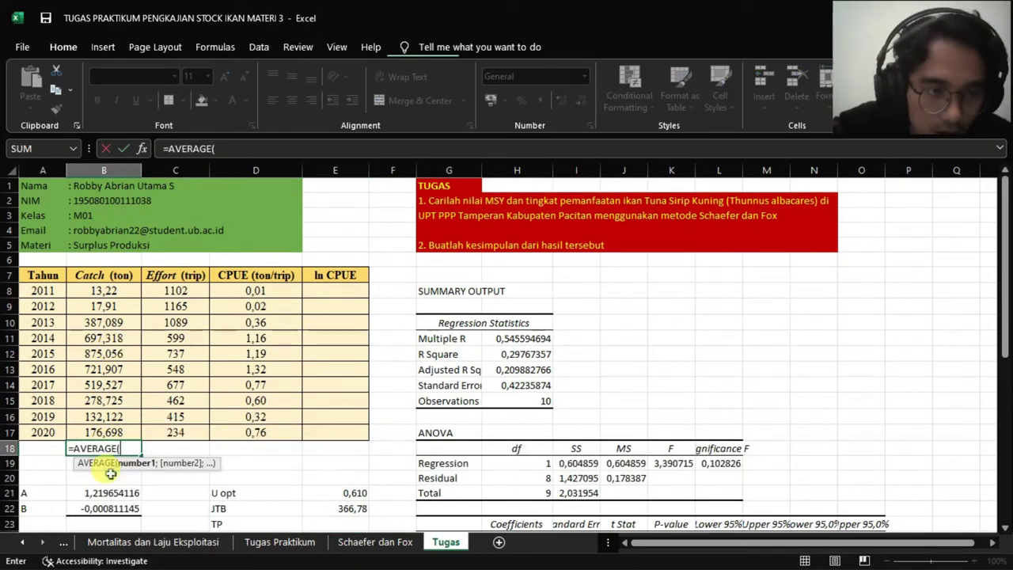
left_click_drag(111, 290, 118, 433)
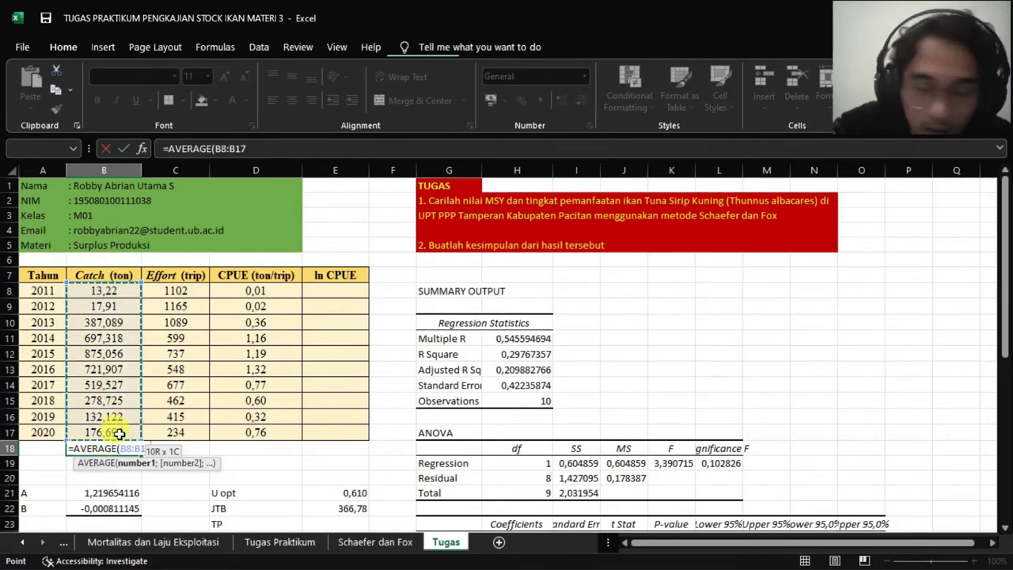
type(")")
key("Return")
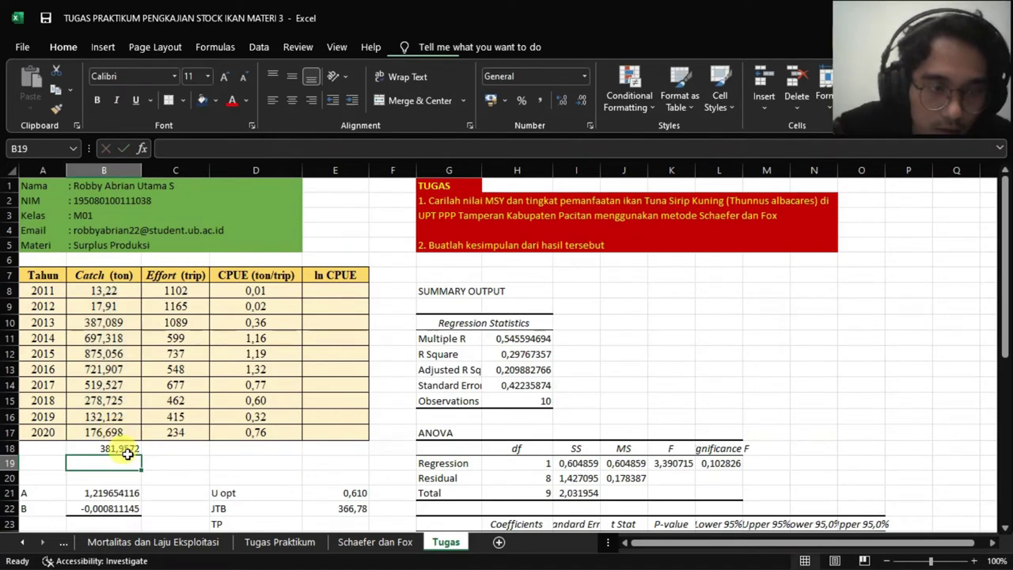
left_click(124, 449)
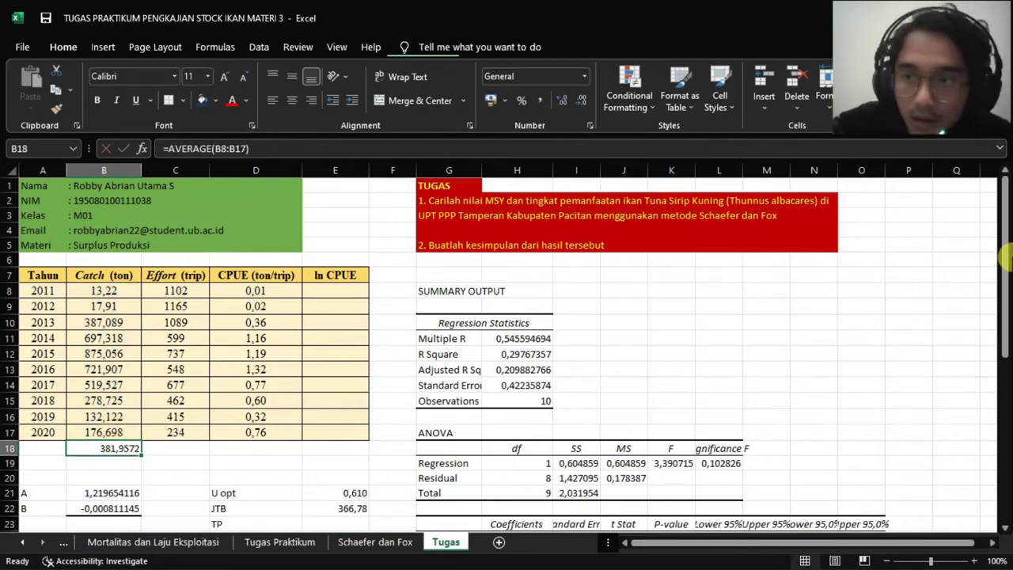
Check the TP formula on the Schaefer dan Fox sheet, calculate TP in E23 with =B18/E22 and format it as a percentage
left_click_drag(1006, 261, 1004, 304)
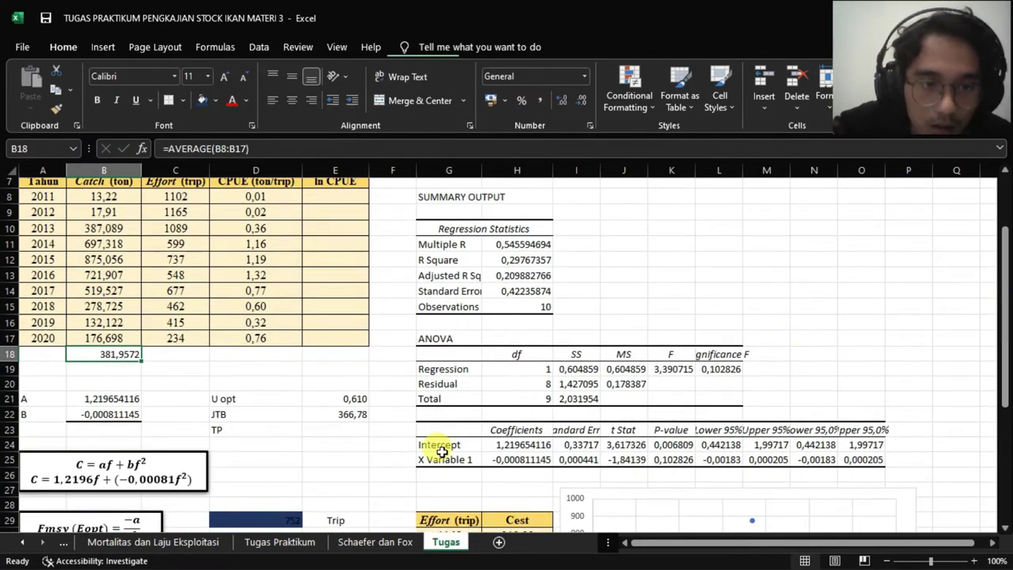
left_click(337, 426)
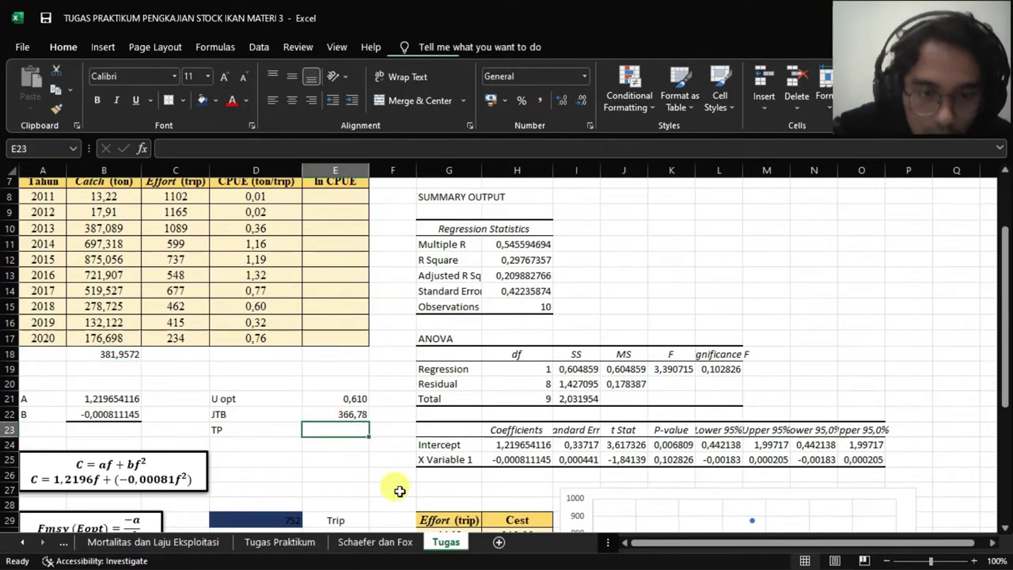
left_click(384, 545)
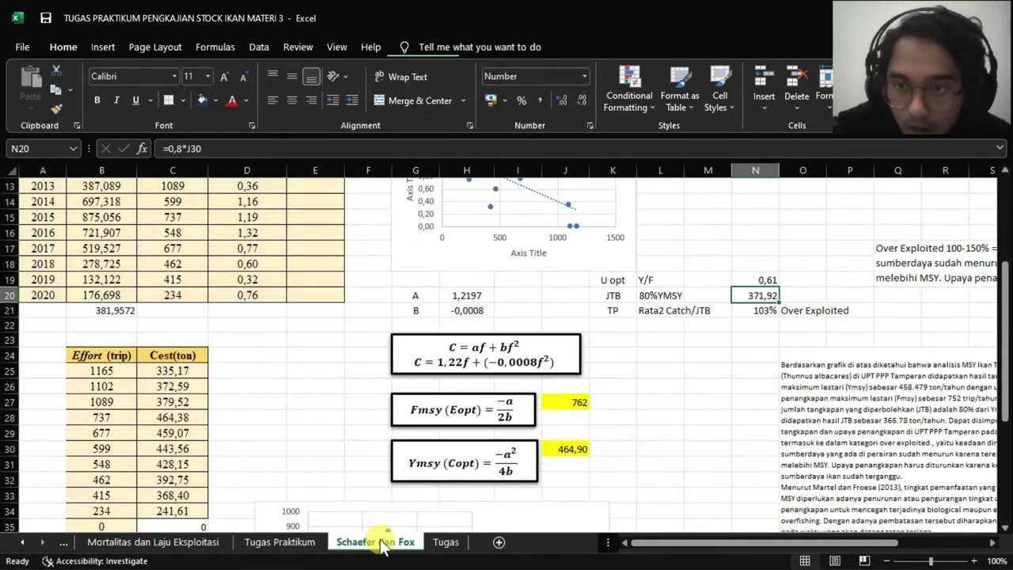
left_click(431, 547)
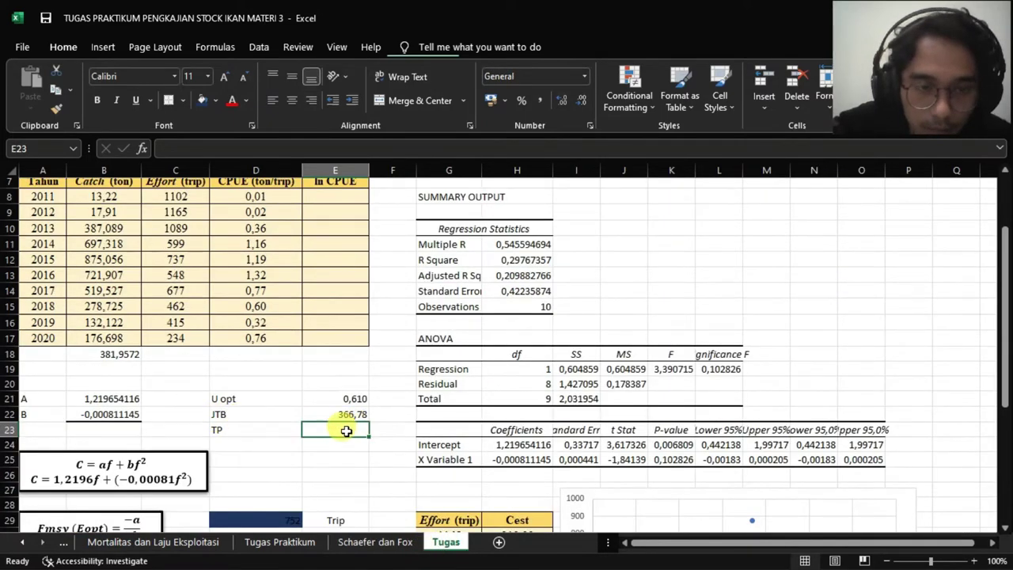
type("=")
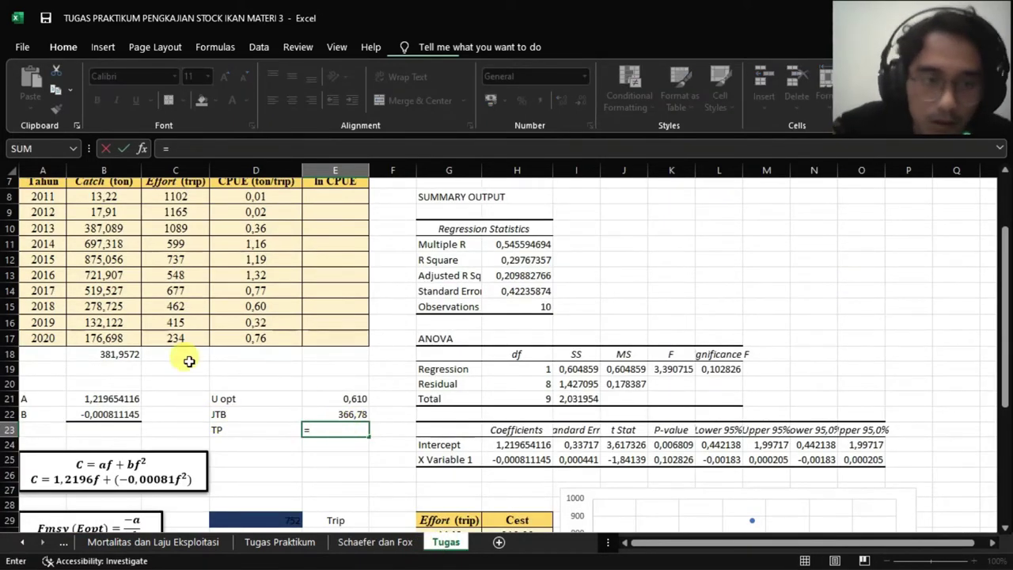
left_click(102, 357)
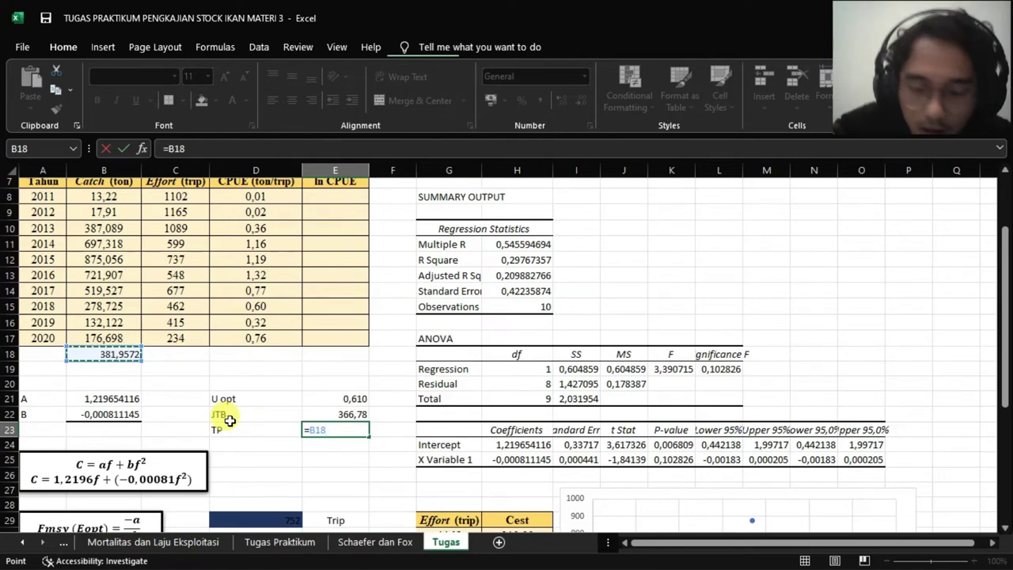
type("/")
left_click(361, 414)
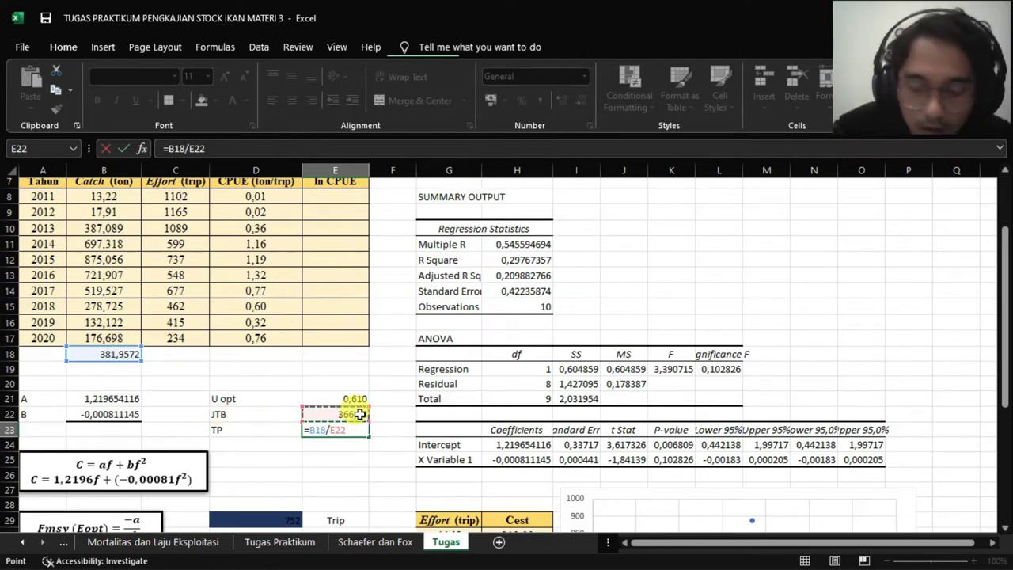
key("Return")
left_click(349, 431)
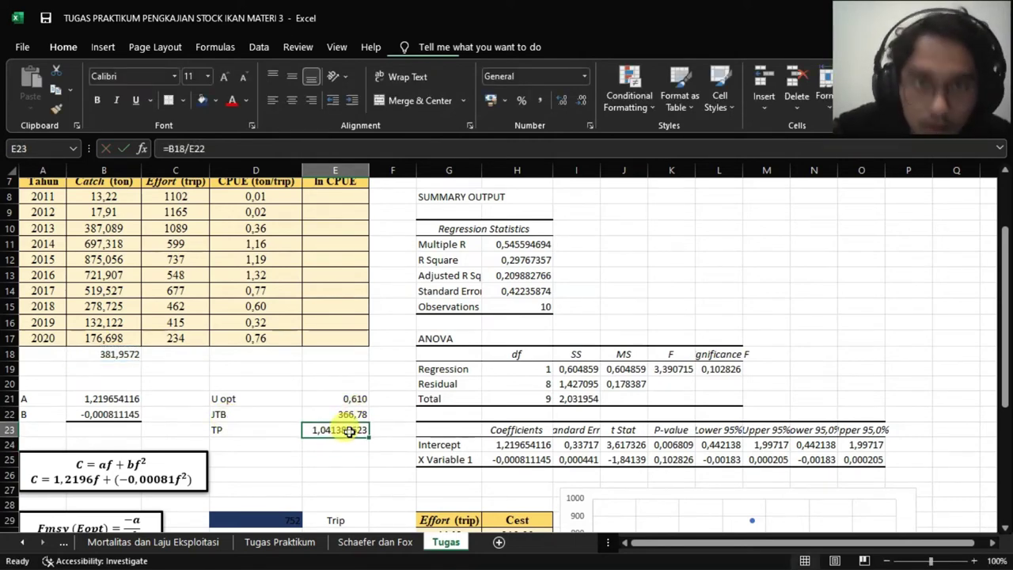
left_click(522, 99)
Enter the stock status "Over Exploited" in E24, below the TP value
left_click(357, 444)
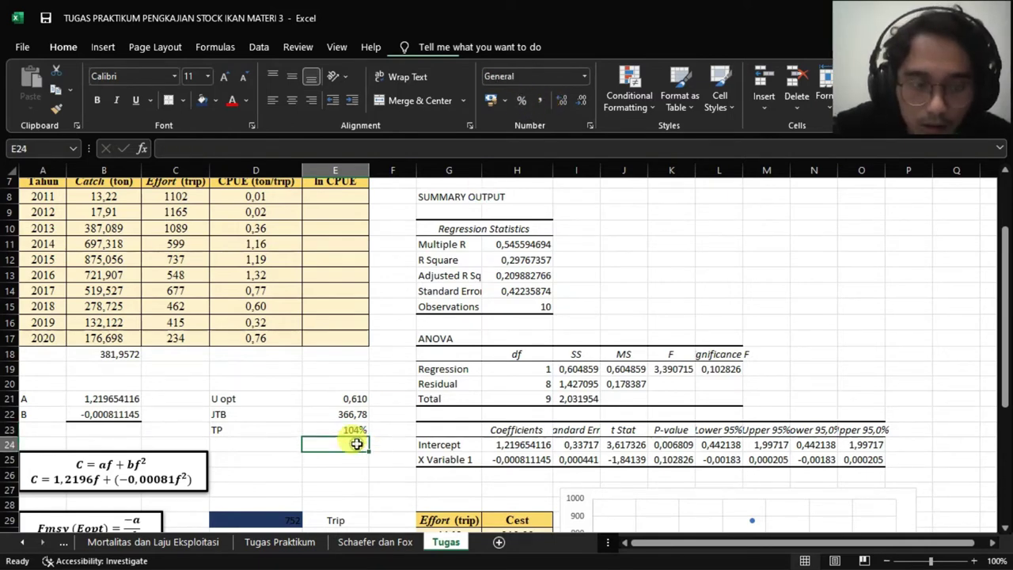
left_click_drag(1008, 342, 1008, 420)
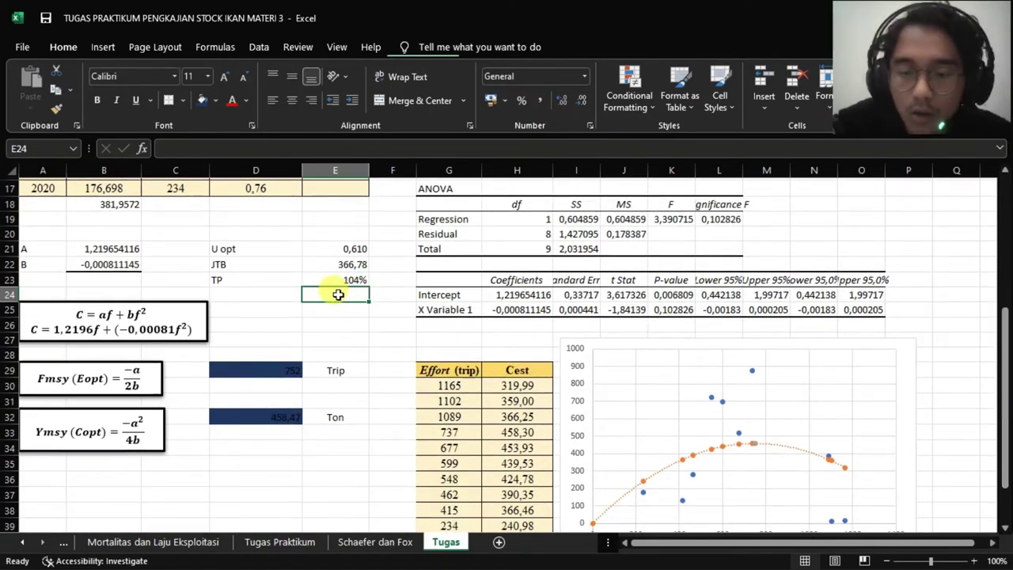
type("Over")
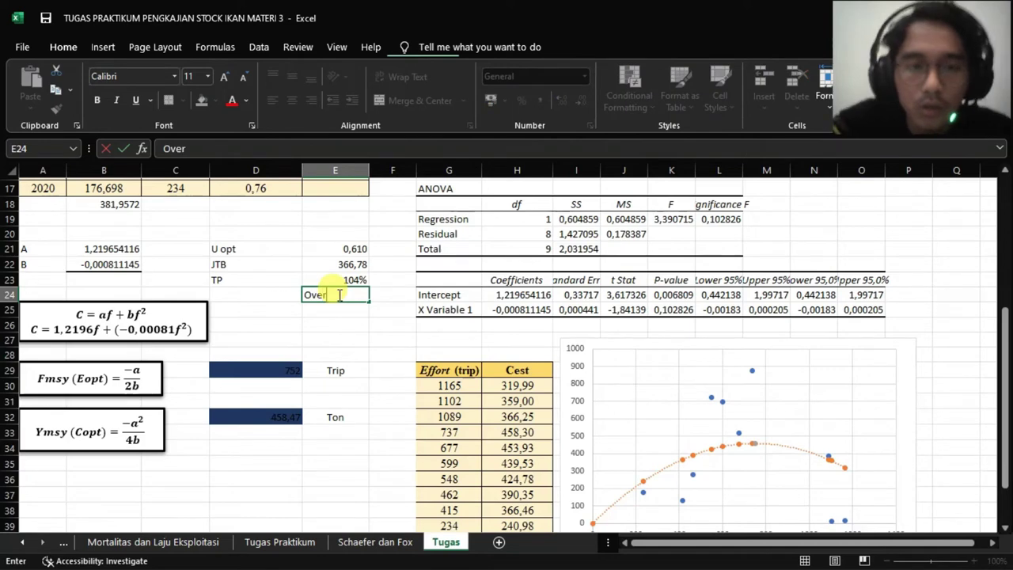
type(" Exploited")
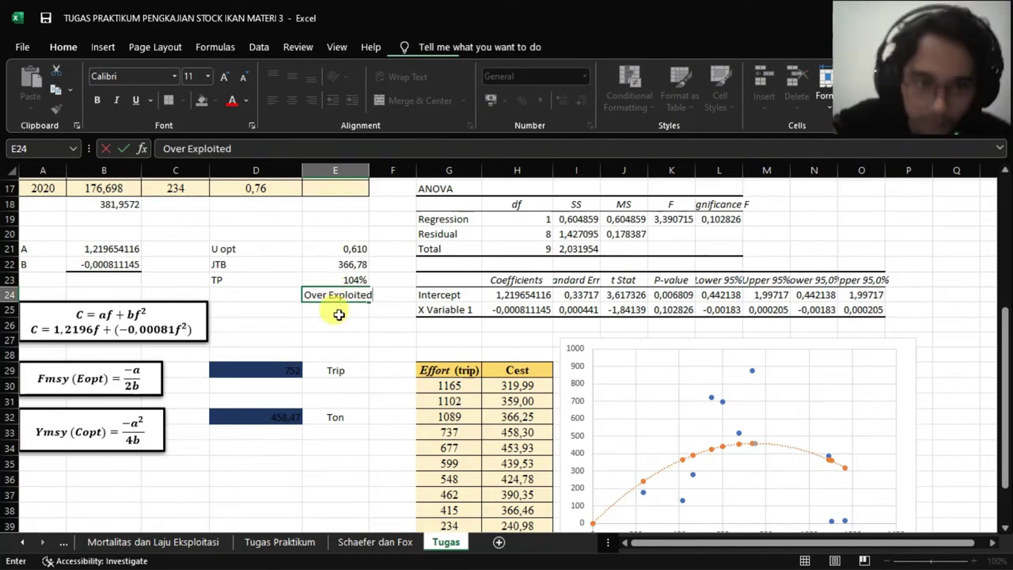
key("Return")
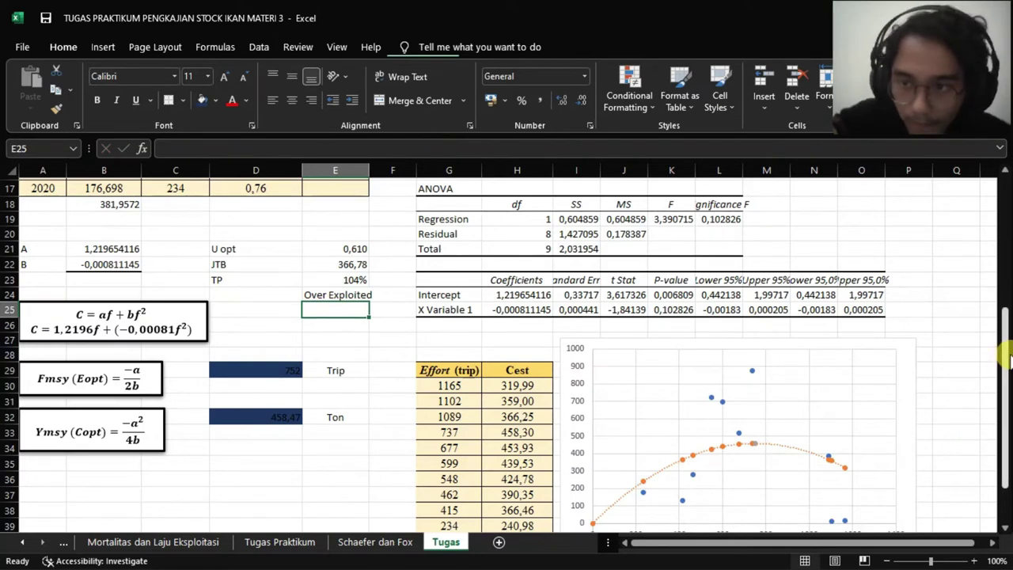
Examine the Schaefer chart, the Over Exploited definition, the conclusion paragraph and its reference on the Schaefer dan Fox sheet
left_click_drag(1004, 317, 1002, 353)
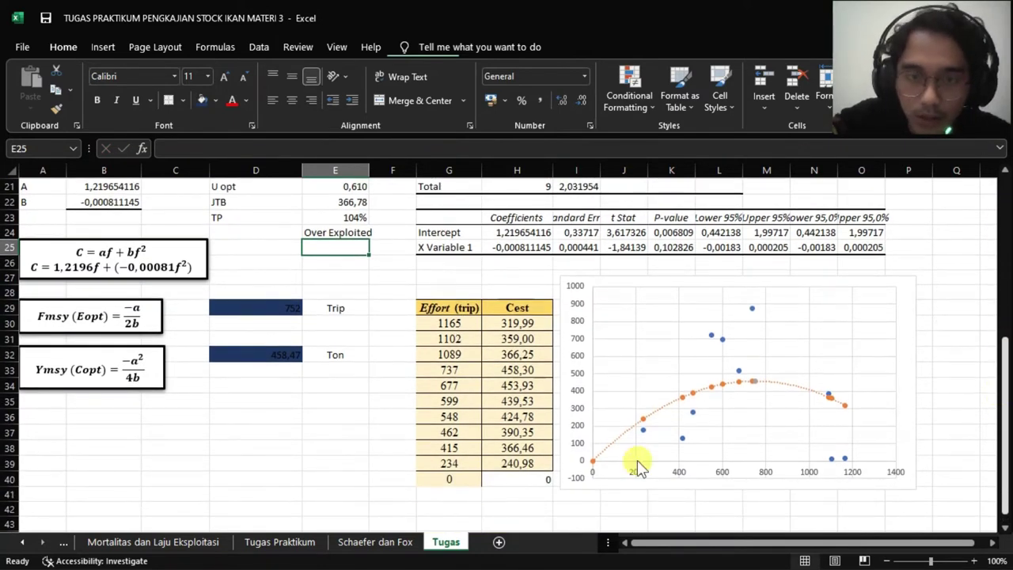
left_click(372, 544)
left_click_drag(1007, 327, 1005, 452)
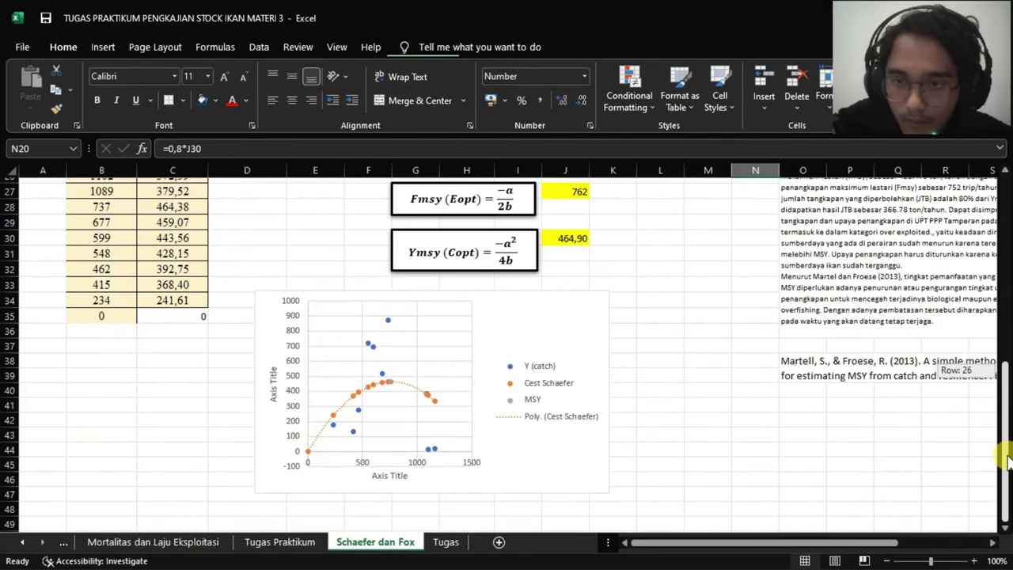
left_click_drag(871, 545, 990, 544)
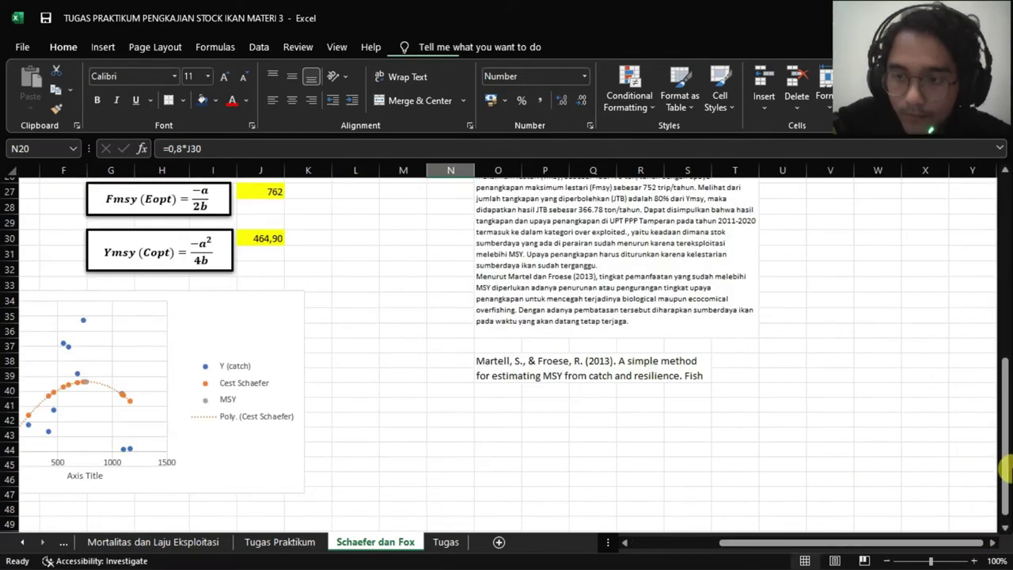
left_click_drag(1003, 465, 1006, 370)
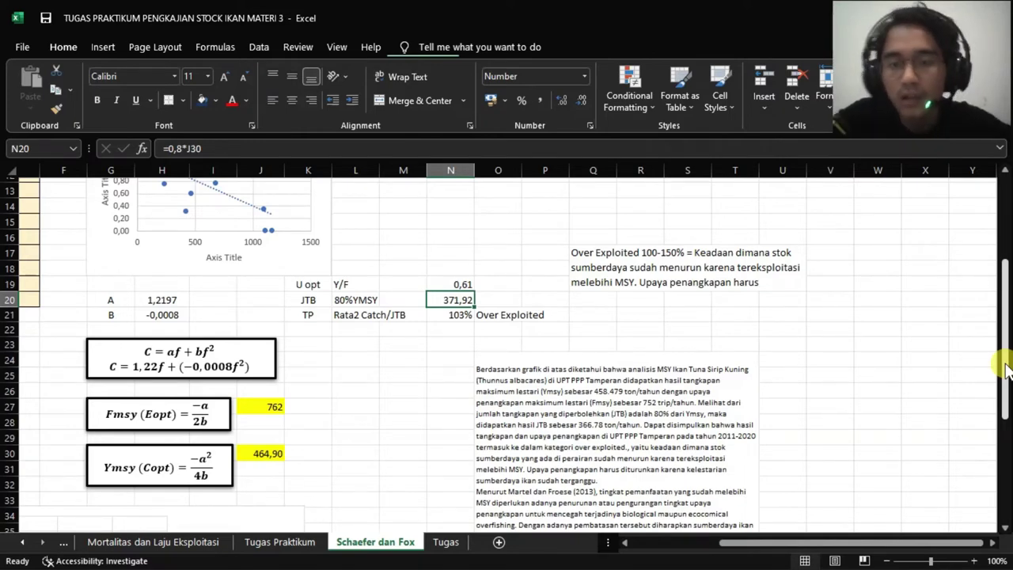
left_click_drag(1000, 342, 1000, 358)
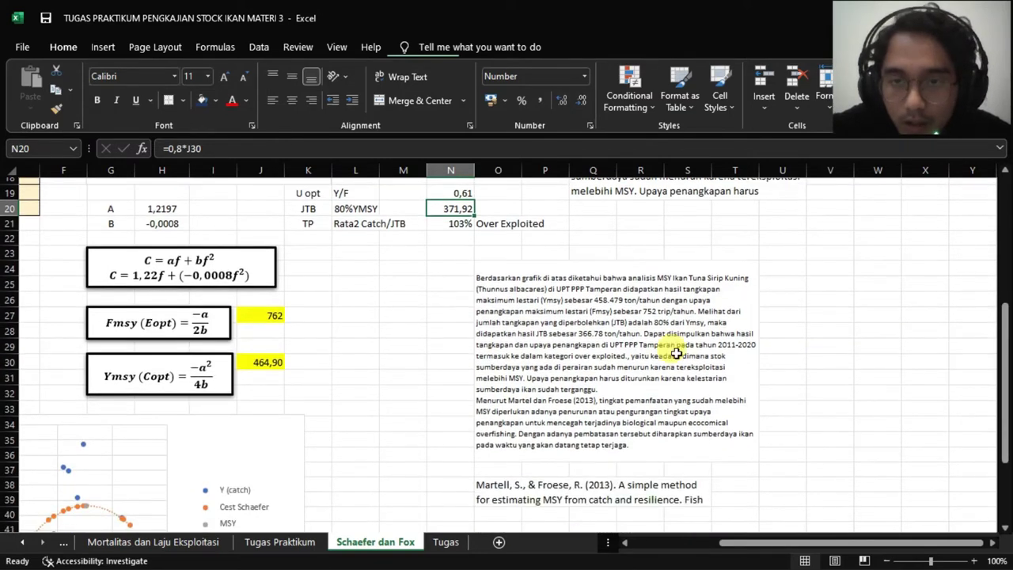
left_click(651, 342)
left_click(789, 190)
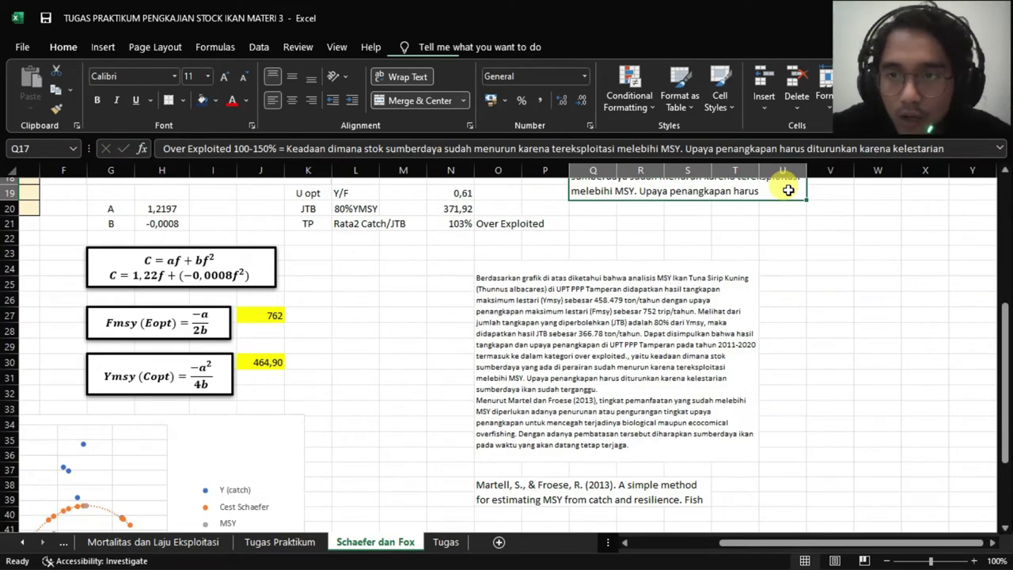
double_click(788, 190)
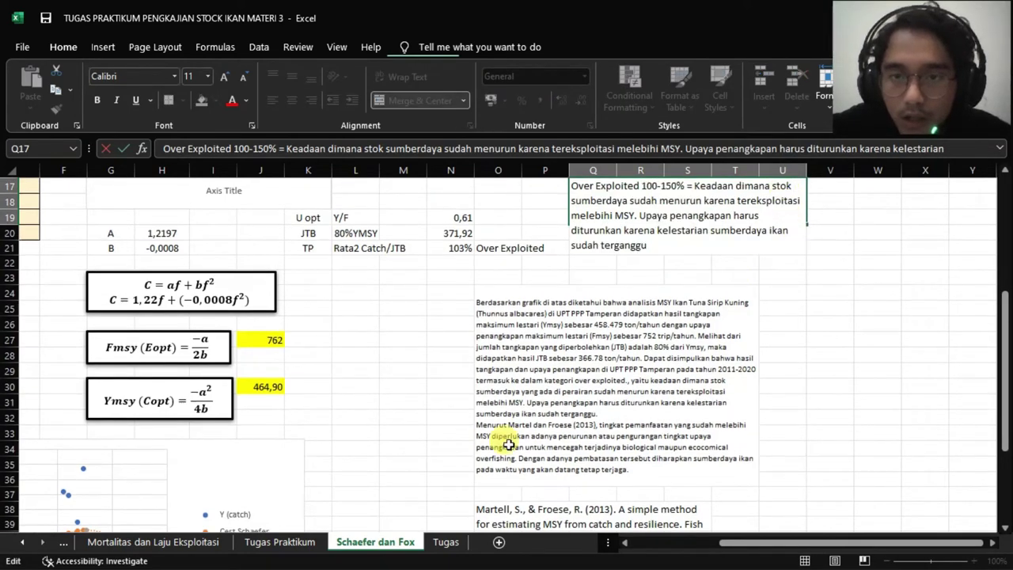
Try to copy the conclusion paragraph from the Schaefer dan Fox sheet into the merged cell J42:P53 on Tugas
left_click(615, 401)
key("ctrl+c")
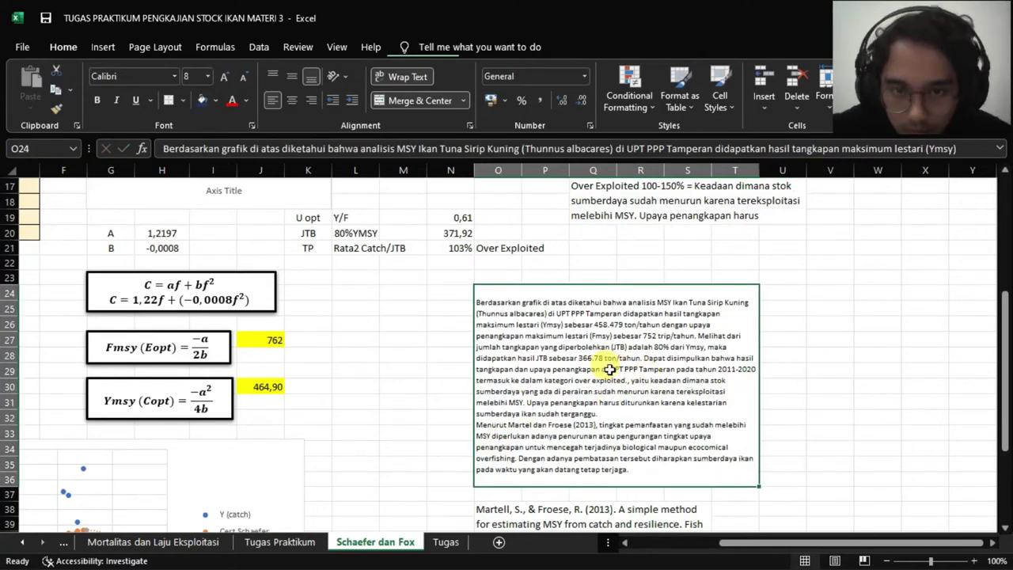
key("ctrl+Page_Down")
key("ctrl+v")
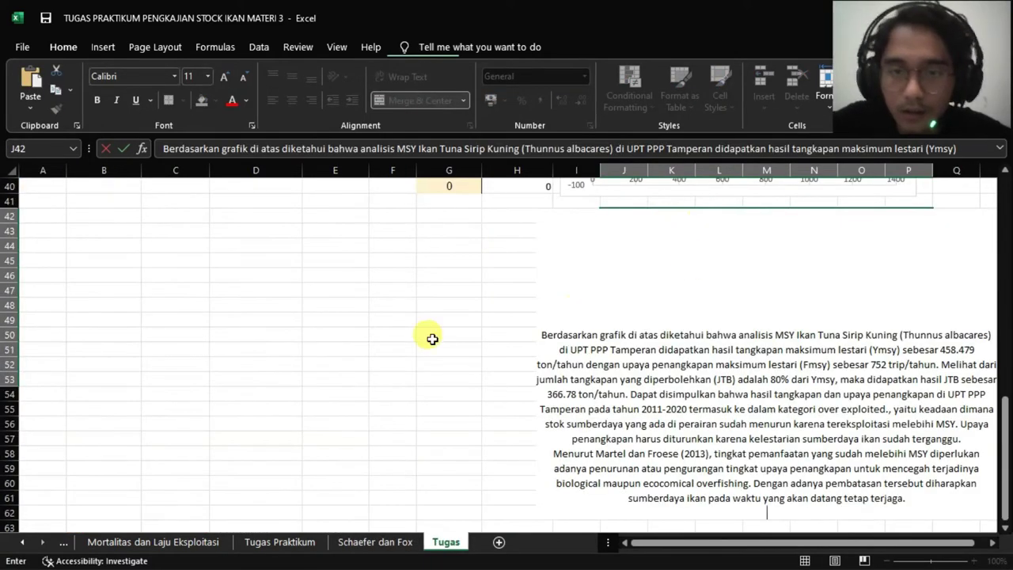
key("ctrl+z")
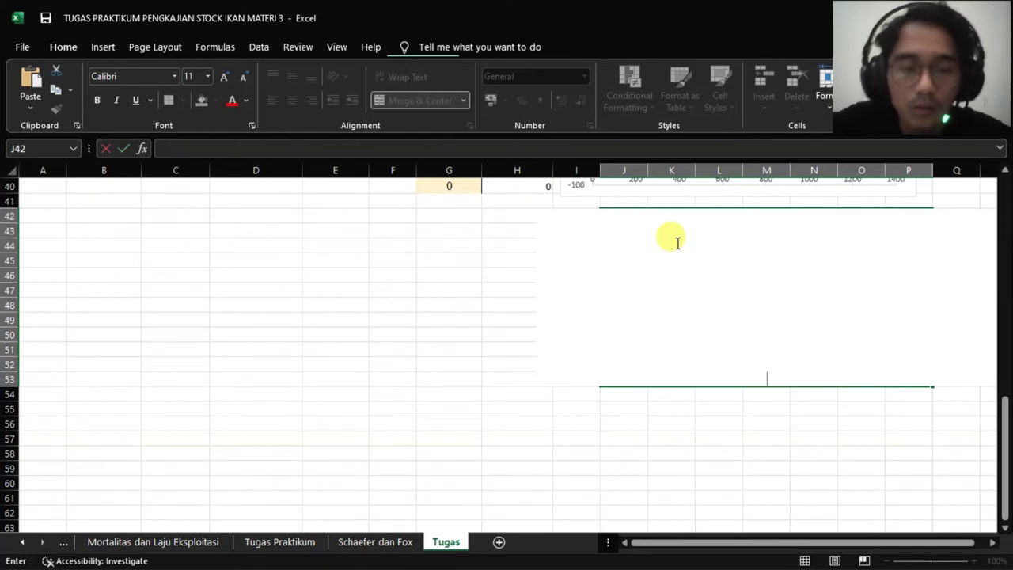
Paste the conclusion paragraph into merged cell J42:P53 on Tugas and reduce its font size until the whole text fits
key("ctrl+v")
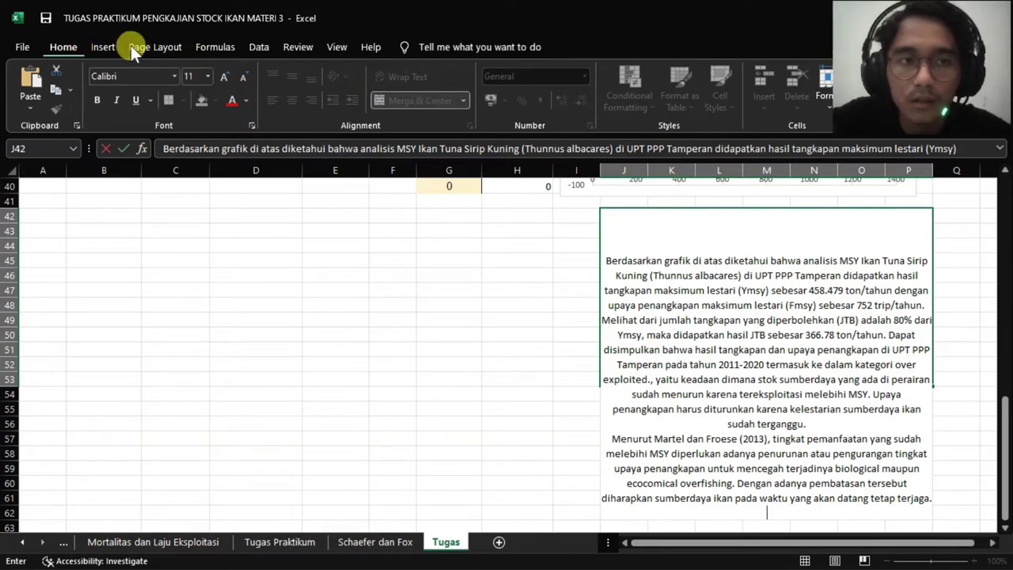
left_click(601, 319)
left_click(577, 315)
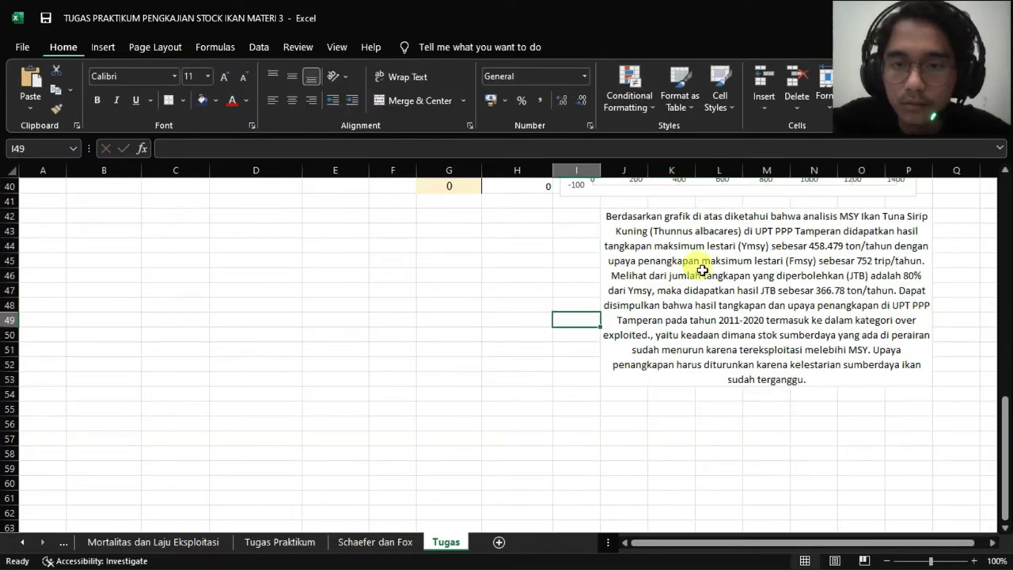
left_click(702, 270)
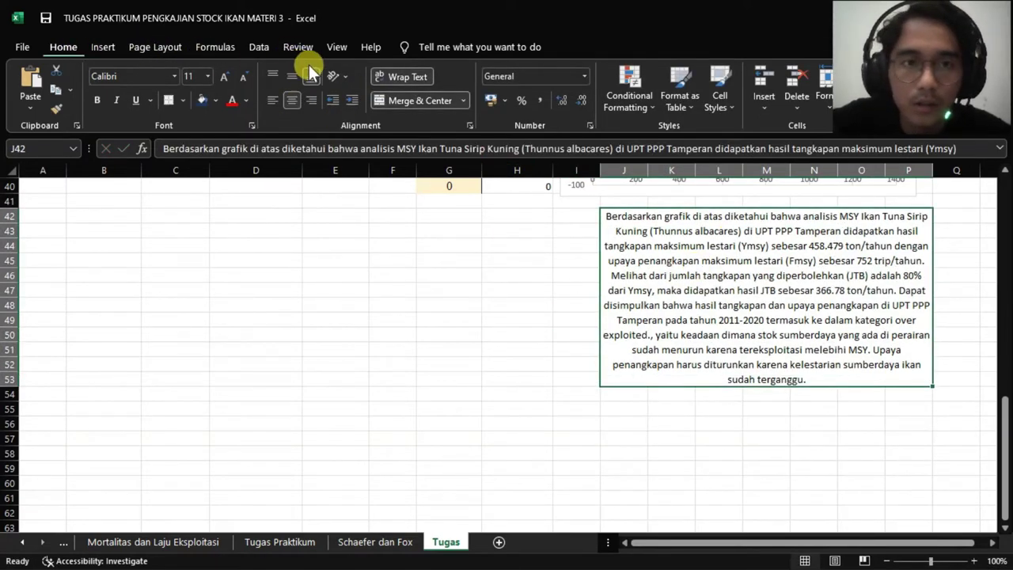
left_click(243, 78)
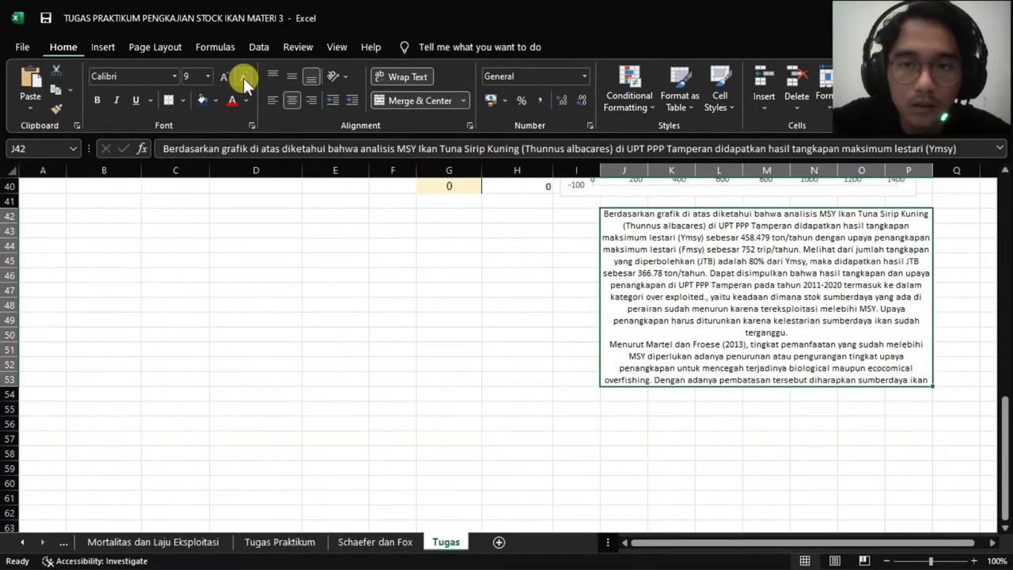
left_click(243, 77)
scroll(448, 364, "up", 3)
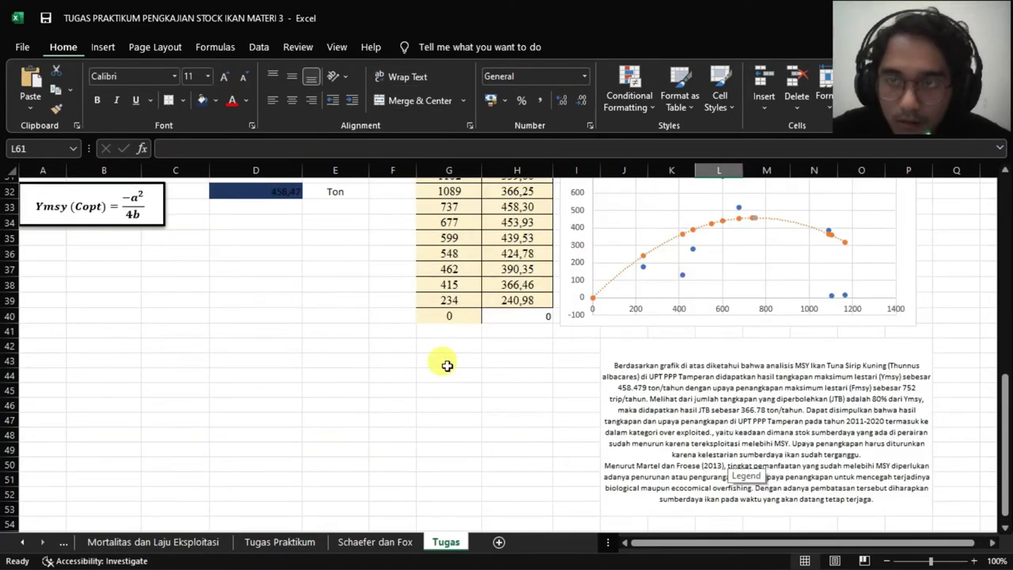
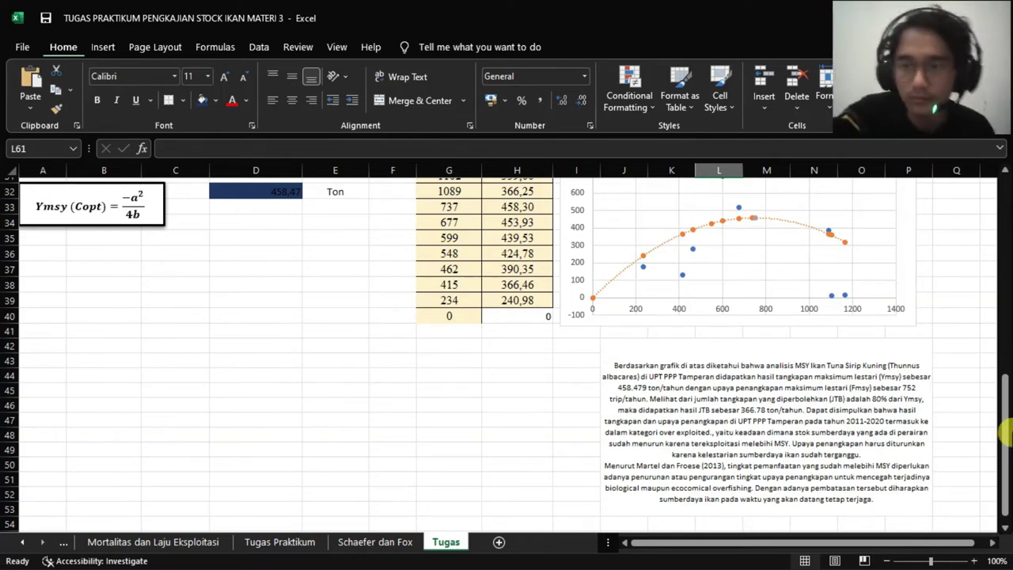
Examine the Fox method's data table, the ln CPUE formula in AC5 and the regression output on the Schaefer dan Fox sheet
left_click_drag(1005, 388, 1004, 170)
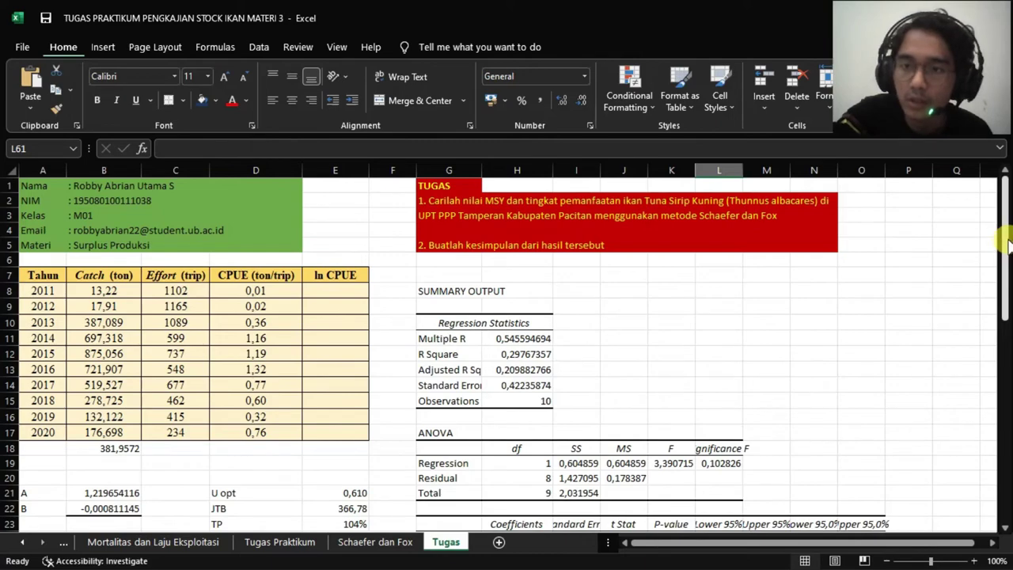
left_click(376, 542)
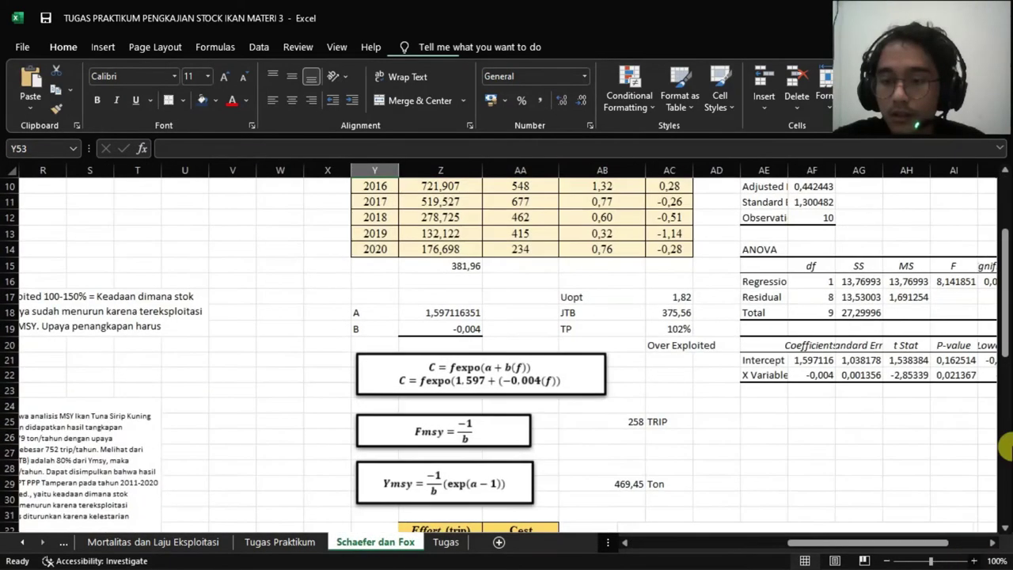
left_click_drag(1002, 263, 1004, 196)
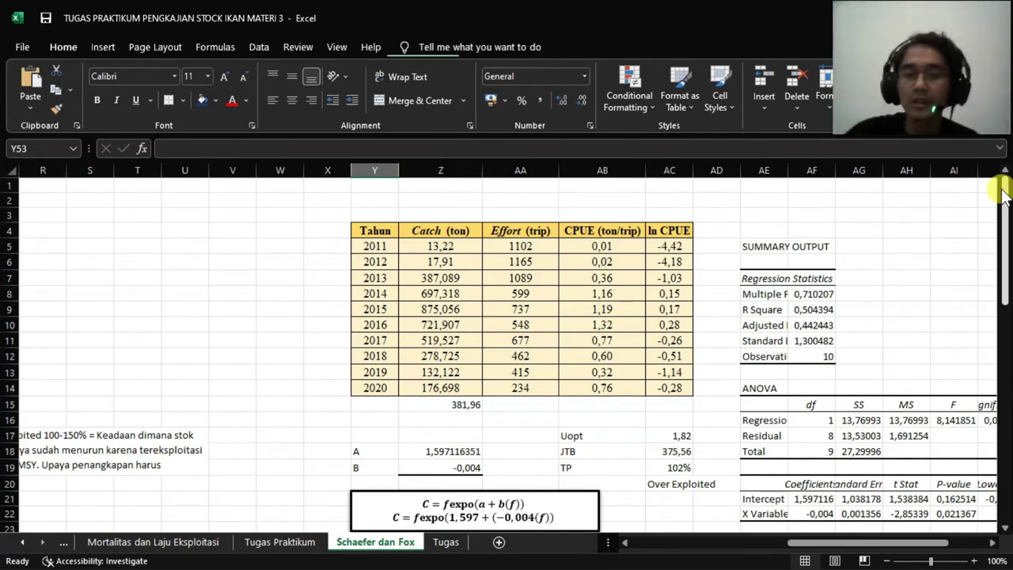
left_click_drag(831, 546, 863, 550)
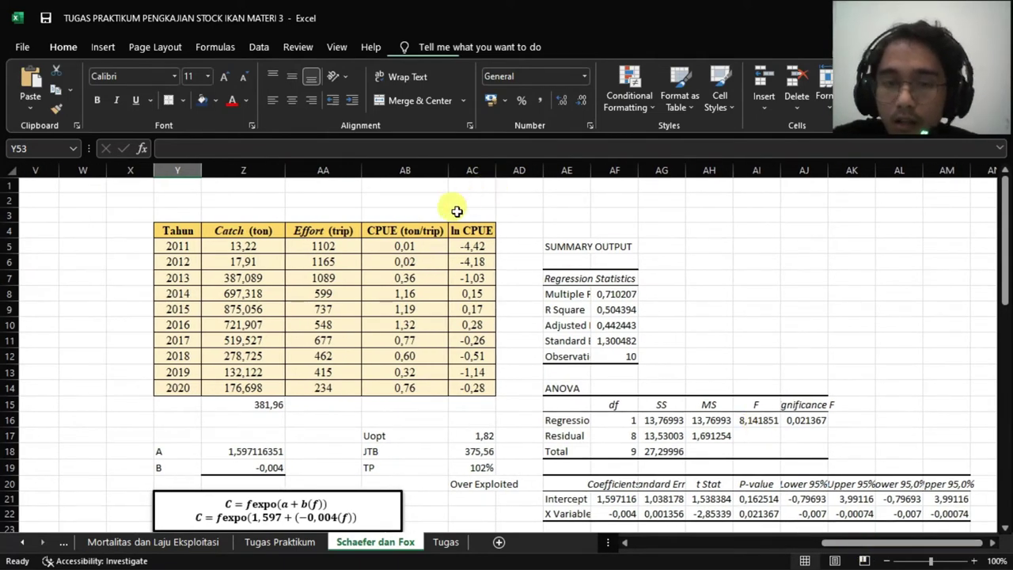
left_click(471, 244)
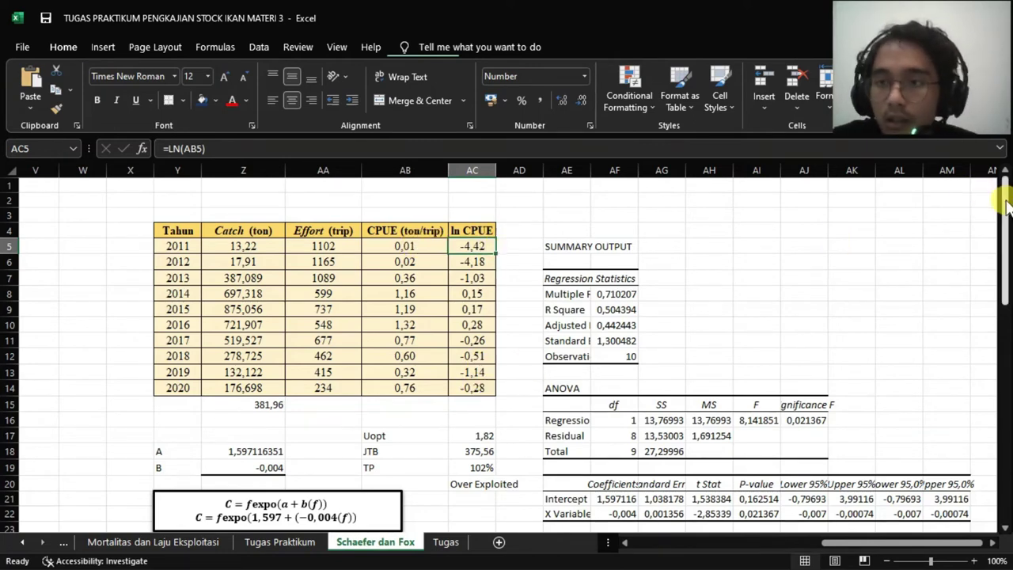
mouse_move(1007, 205)
left_mouse_down()
mouse_move(1008, 229)
mouse_move(1004, 206)
left_mouse_up()
left_click(607, 242)
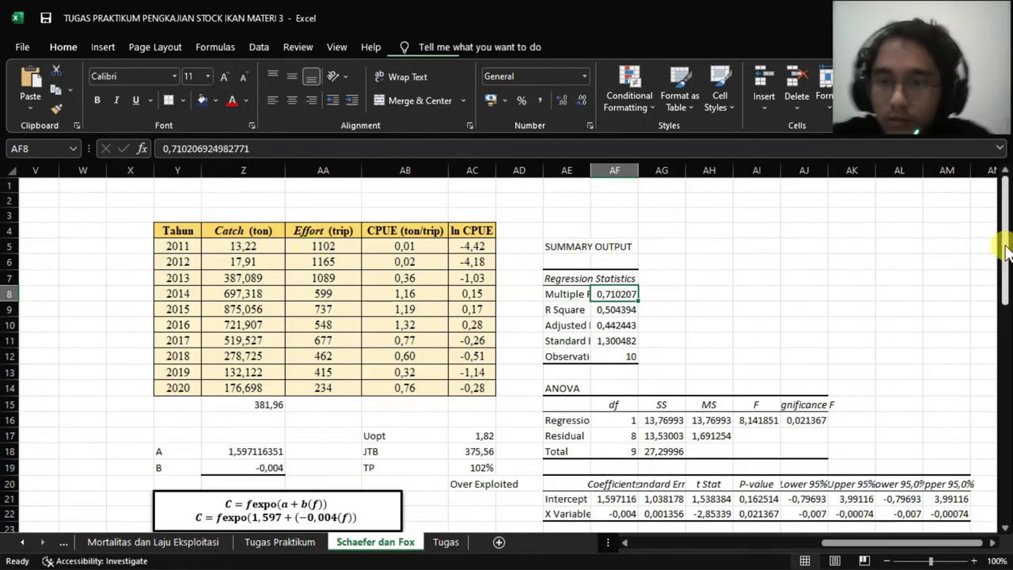
Examine the Fox Fmsy and Ymsy equations and the matching cell formulas in AB25 and AB29
left_click_drag(1007, 251, 1007, 312)
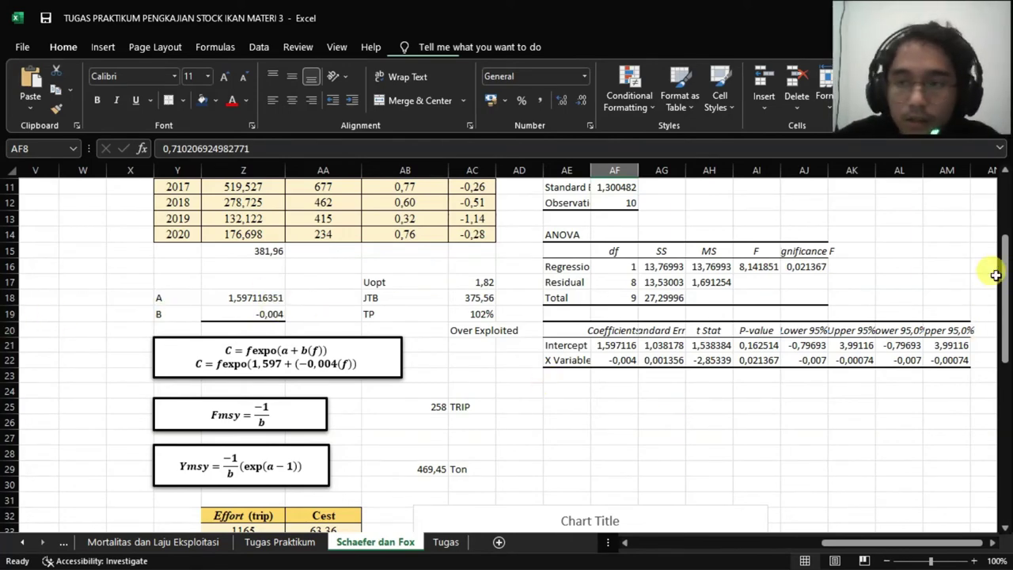
left_click_drag(1007, 283, 1006, 311)
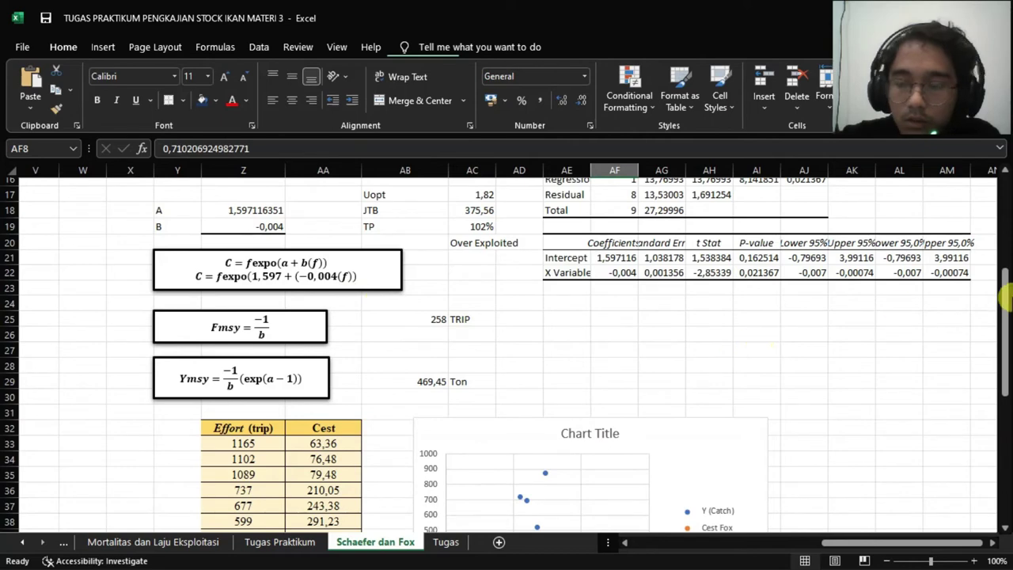
left_click_drag(1006, 301, 1007, 321)
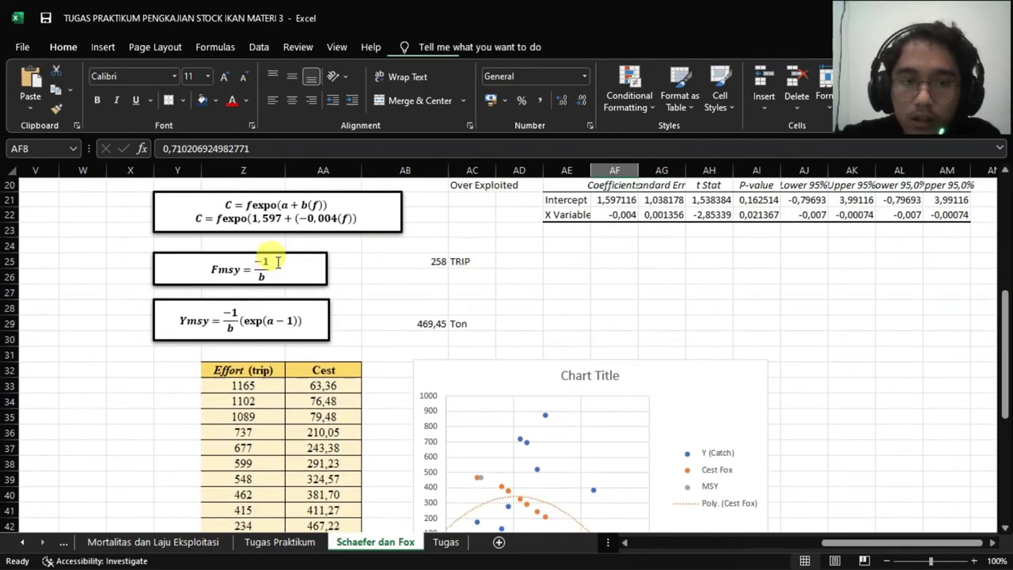
left_click(436, 262)
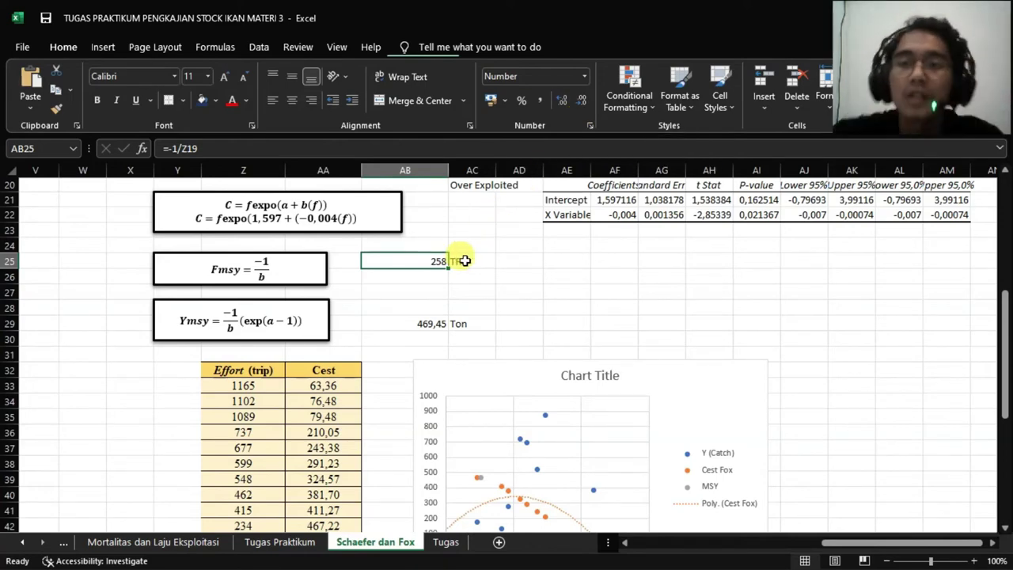
left_click_drag(1007, 331, 1007, 339)
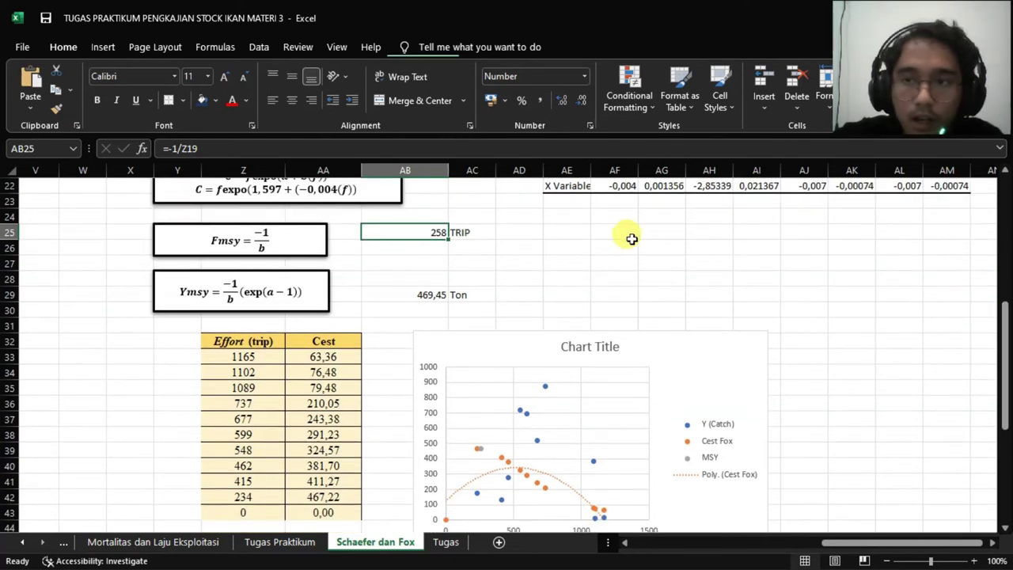
left_click(303, 279)
left_click(345, 279)
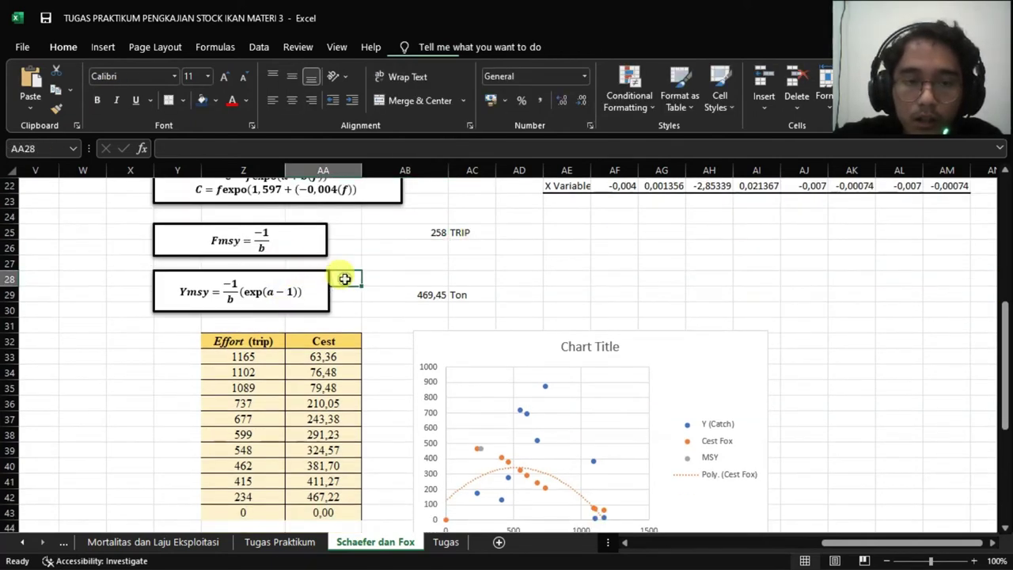
mouse_move(1005, 336)
left_mouse_down()
mouse_move(1007, 198)
mouse_move(1009, 336)
left_mouse_up()
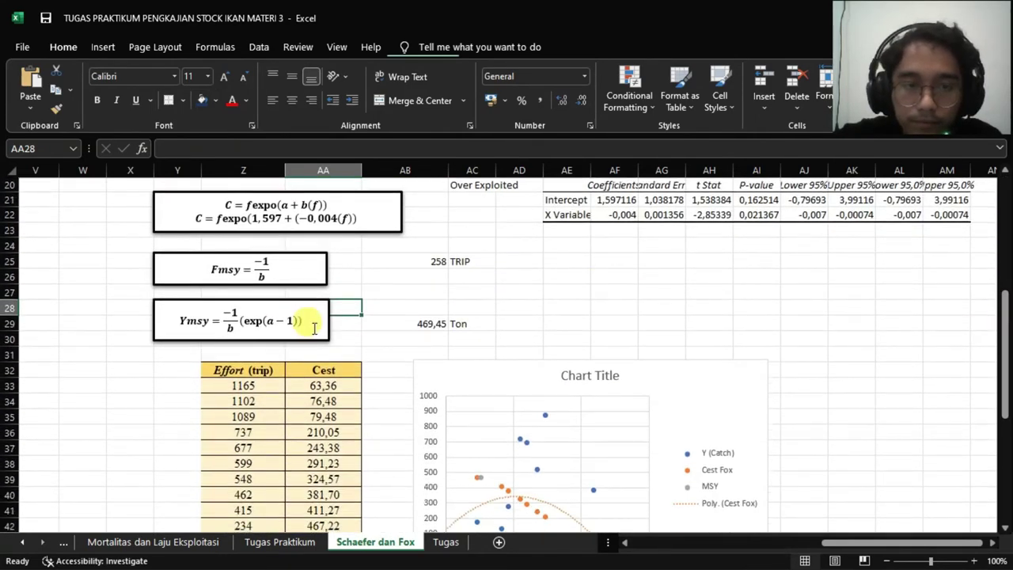
left_click(430, 325)
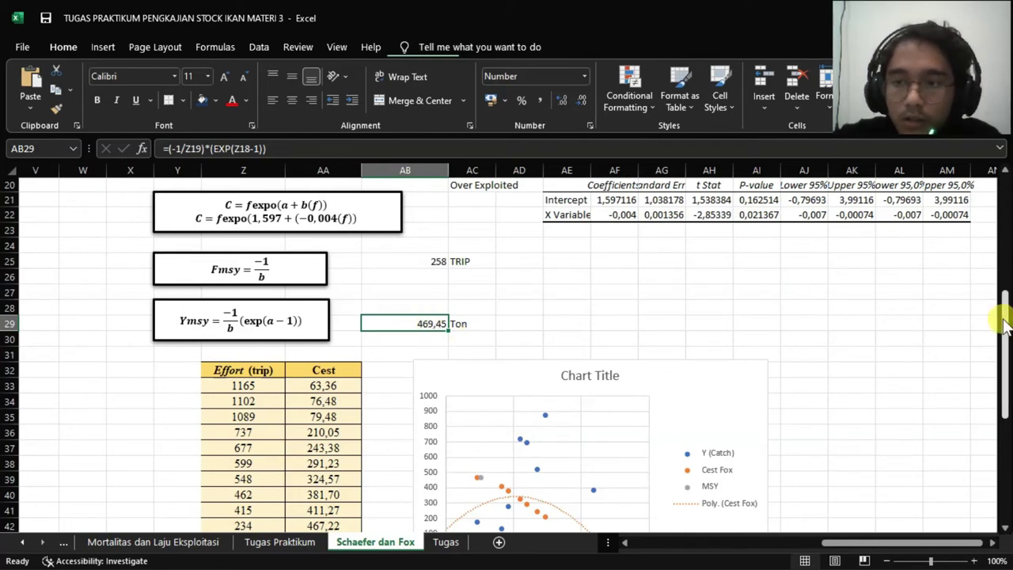
left_click_drag(1004, 325, 1004, 326)
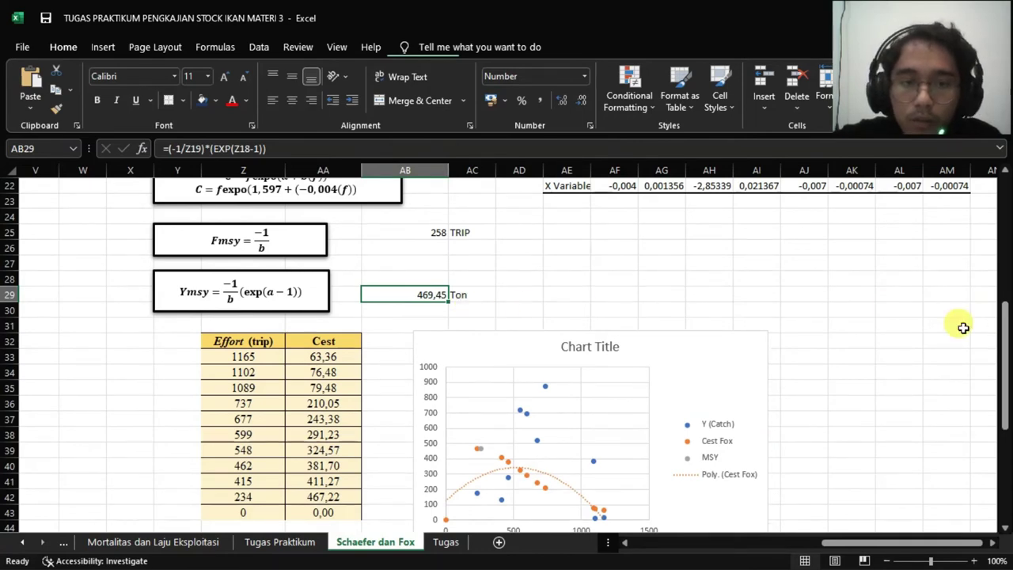
Examine the Fox Effort and Cest table in Z32:AA43, including the Cest formula in AA33 and the added zero effort row
left_click_drag(1004, 333, 1005, 356)
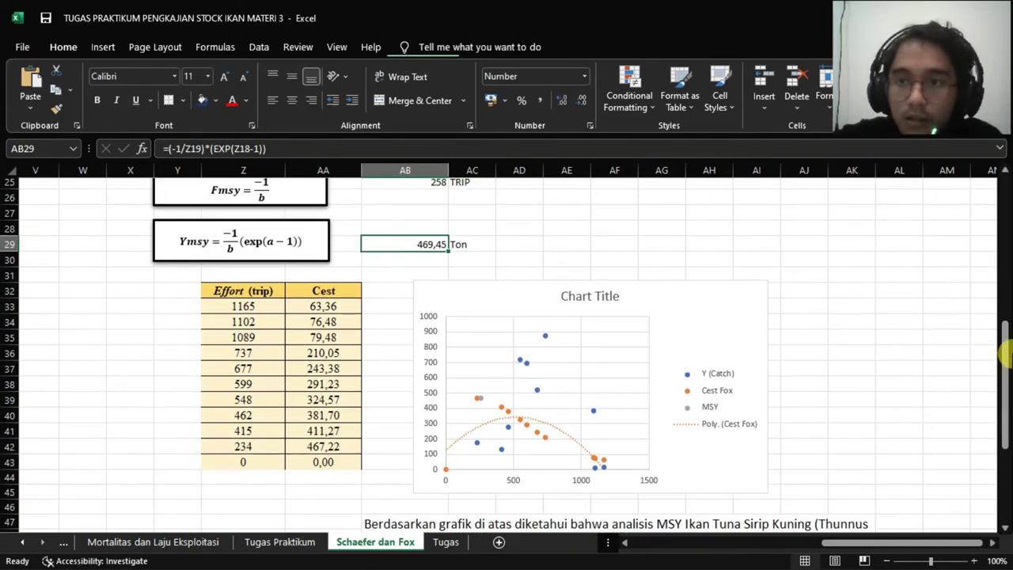
left_click(316, 305)
left_click(270, 306)
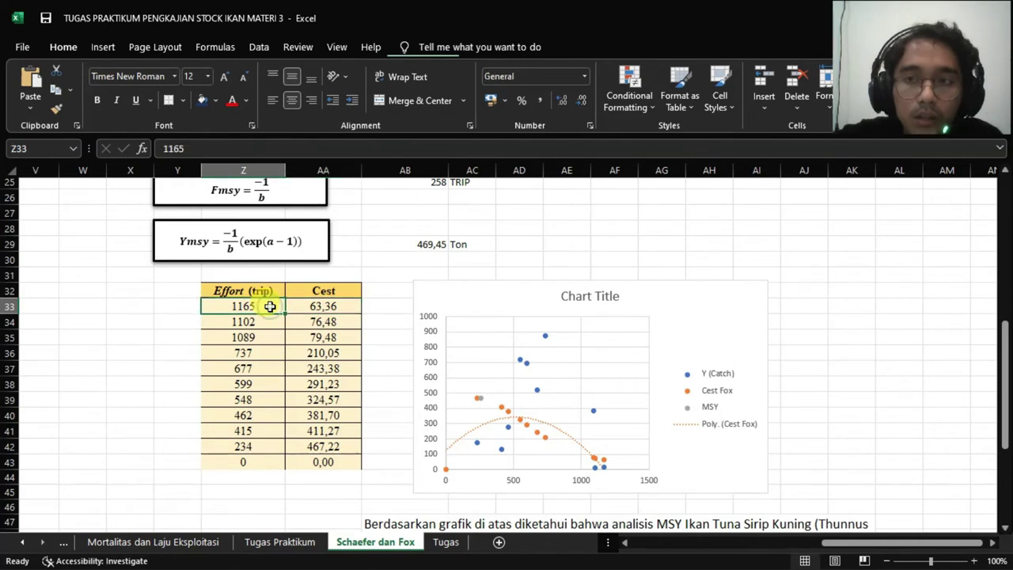
left_click(324, 305)
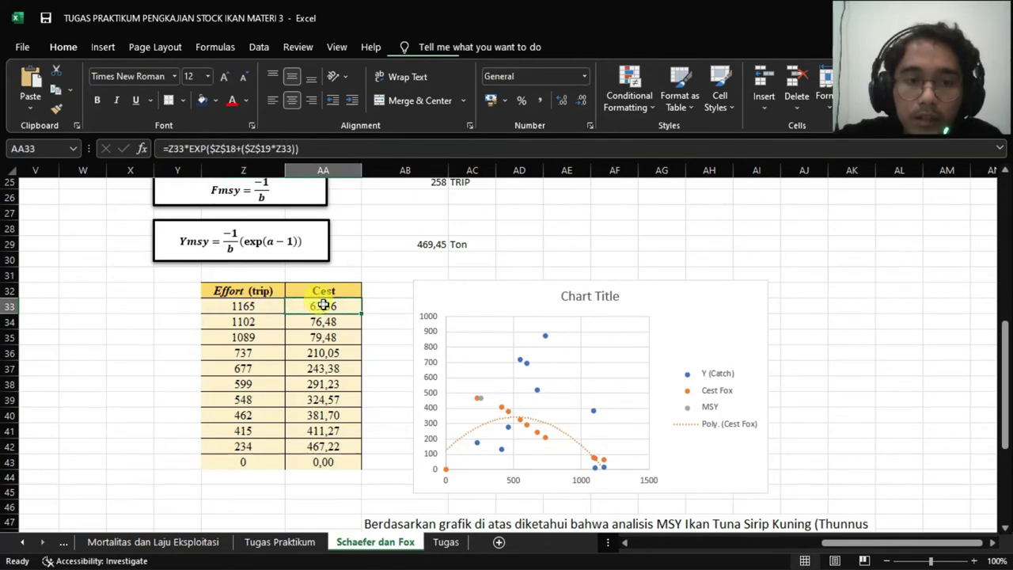
left_click(242, 305)
left_click(341, 305)
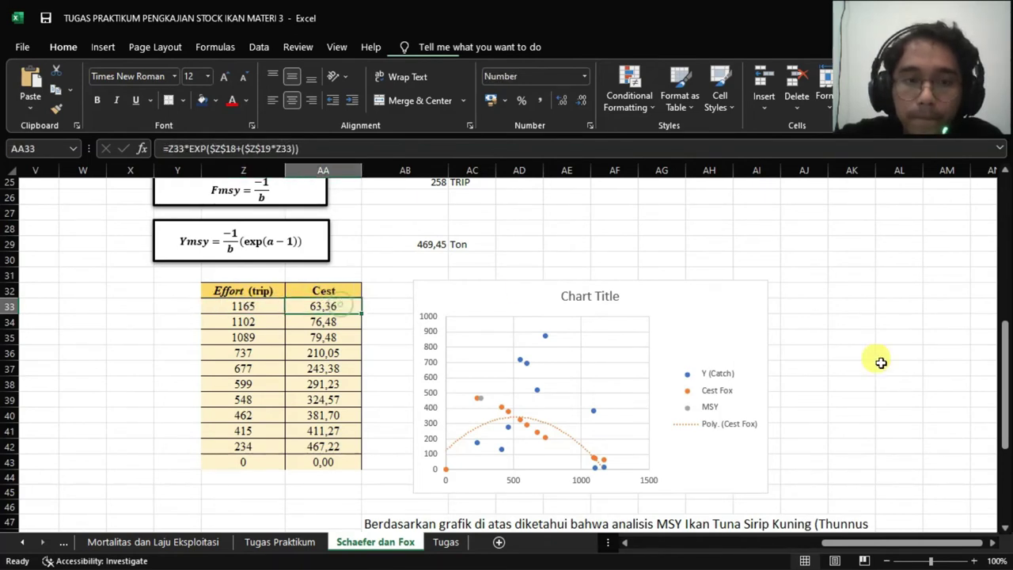
mouse_move(1007, 348)
left_mouse_down()
mouse_move(1006, 205)
mouse_move(1005, 345)
left_mouse_up()
left_click(269, 491)
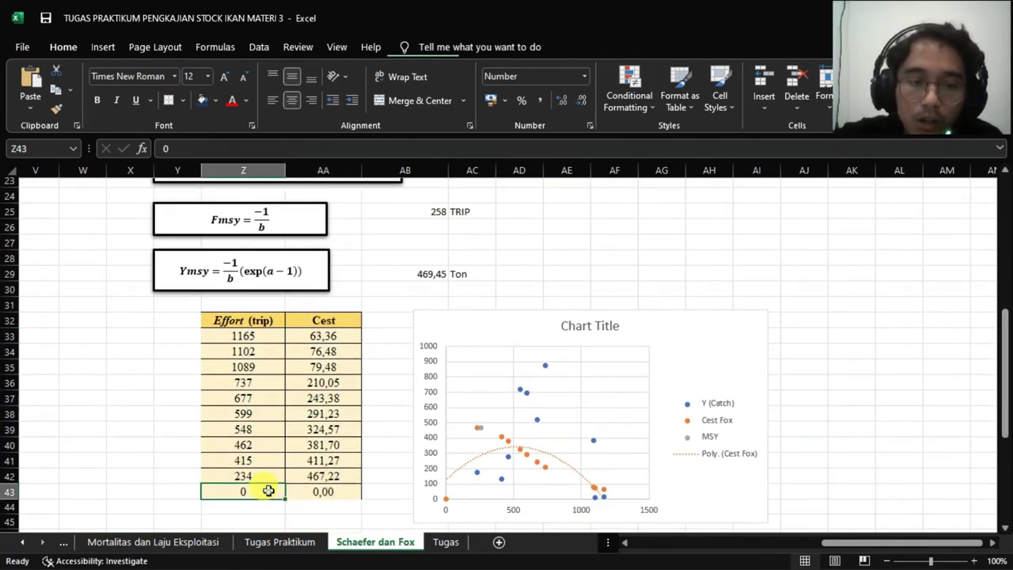
left_click(258, 336)
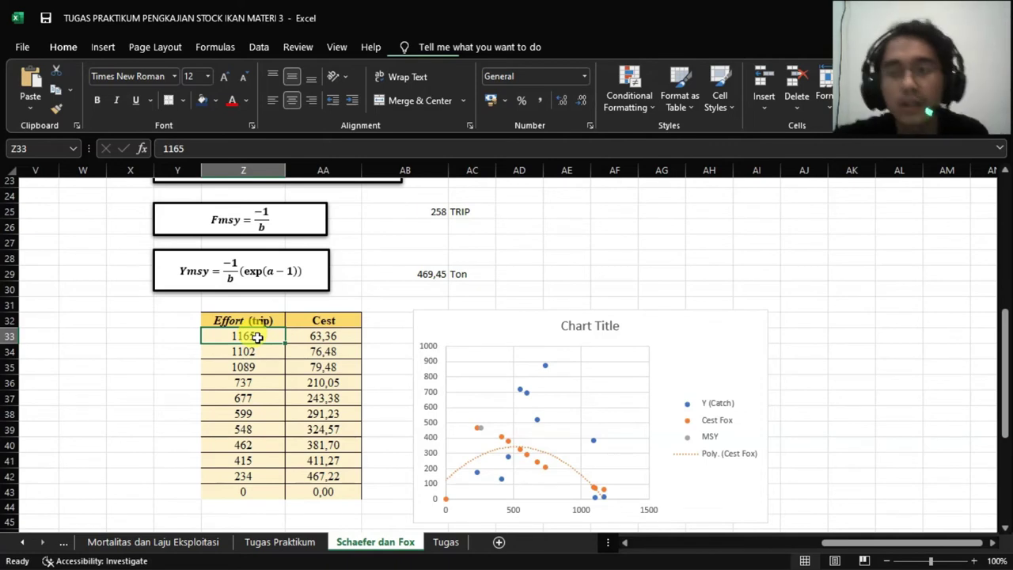
left_click(330, 338)
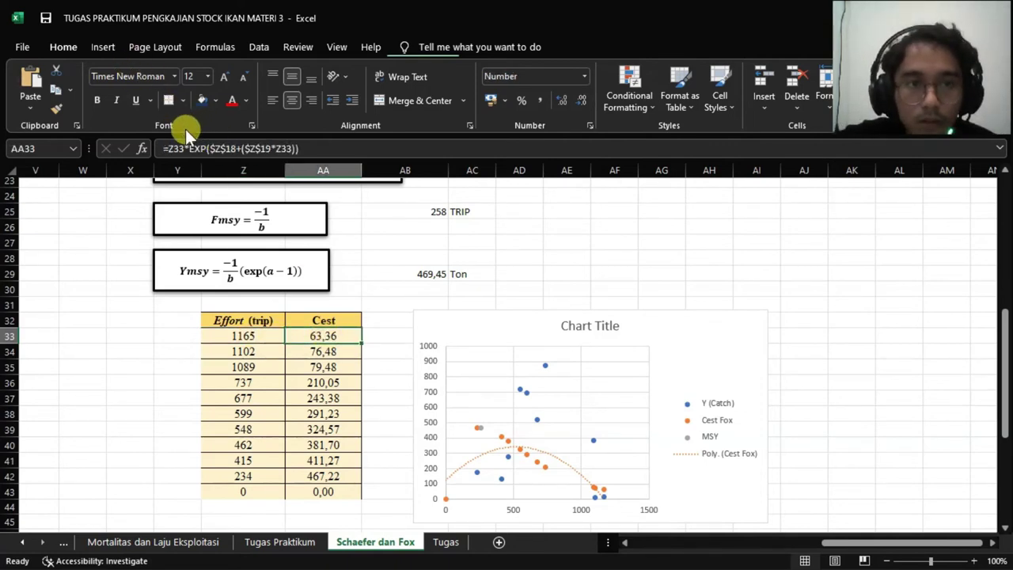
left_click_drag(1005, 314, 1006, 299)
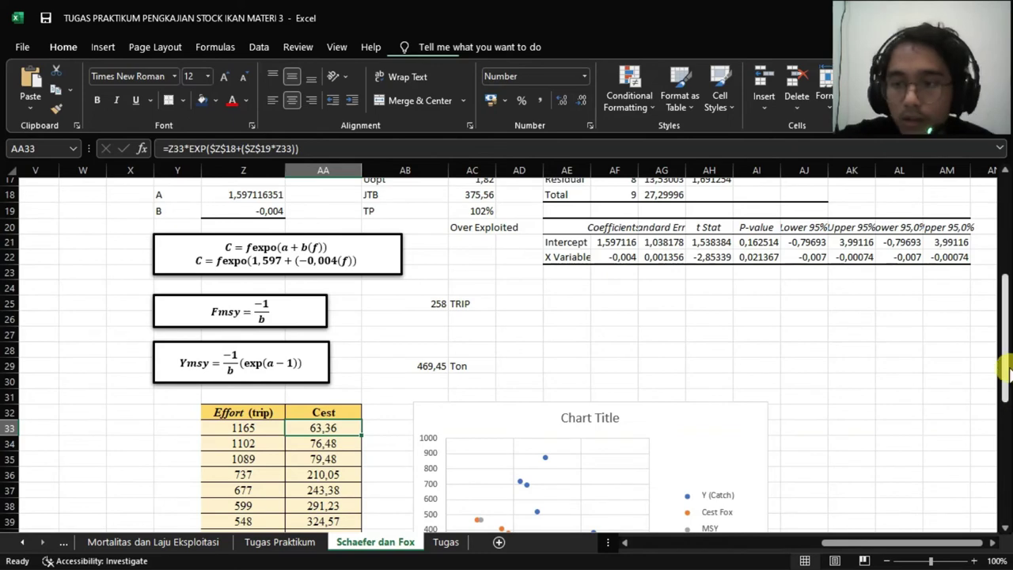
Examine the Fox scatter chart beside the Cest table and its Y (Catch), Cest Fox and MSY data series
left_click_drag(1004, 373, 1006, 428)
left_click(705, 263)
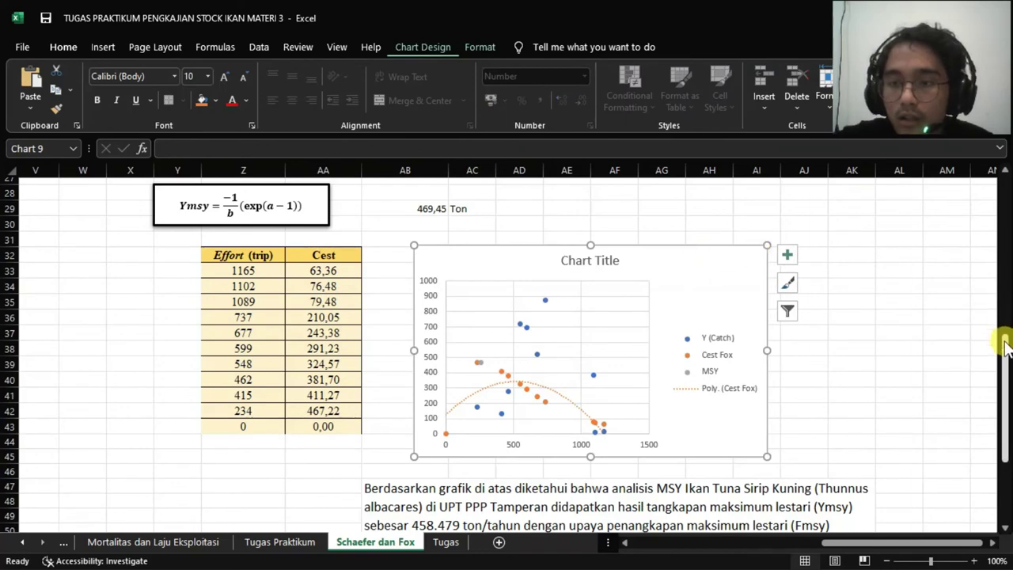
left_click_drag(1006, 349, 1005, 334)
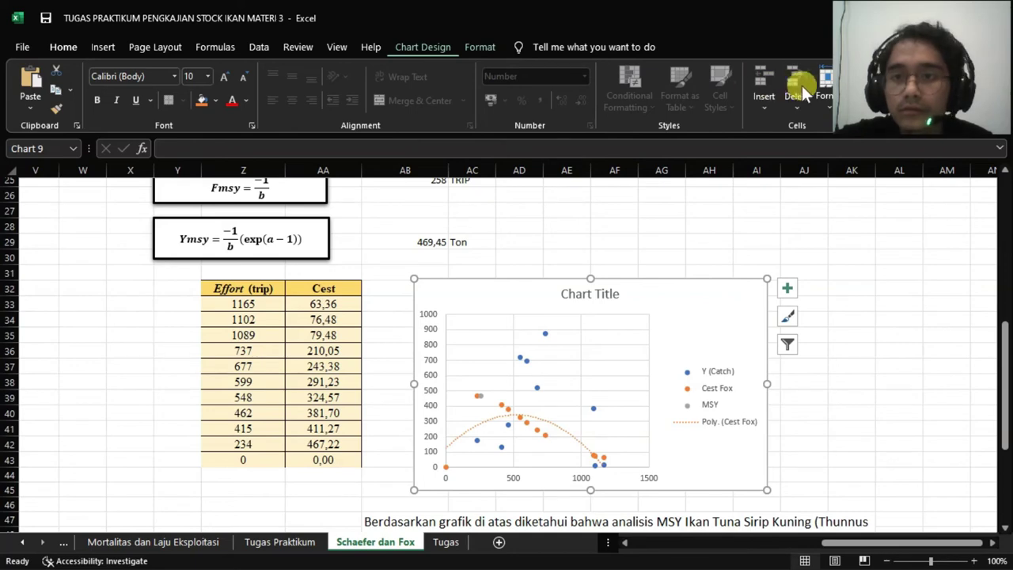
left_click(421, 46)
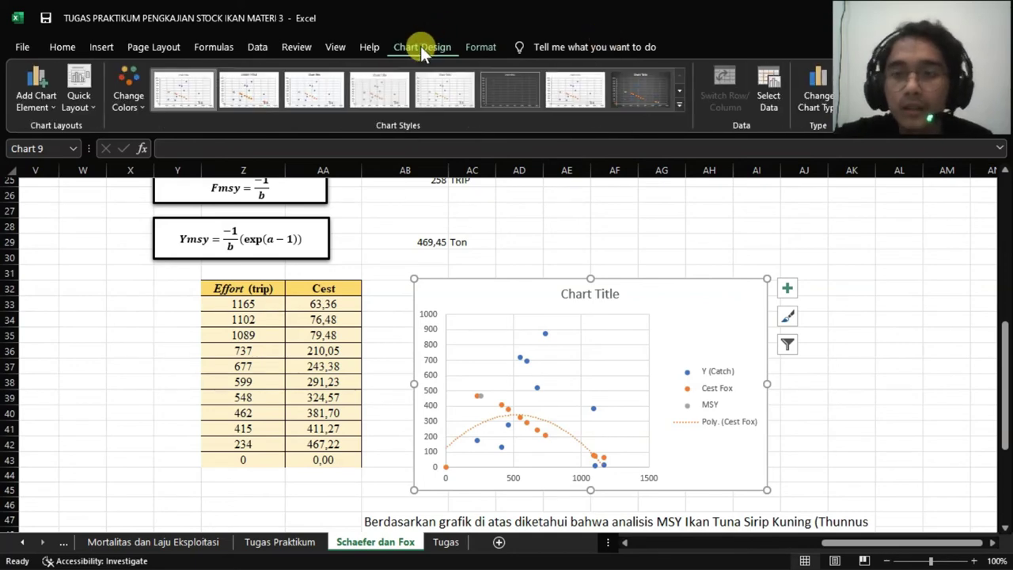
left_click(772, 83)
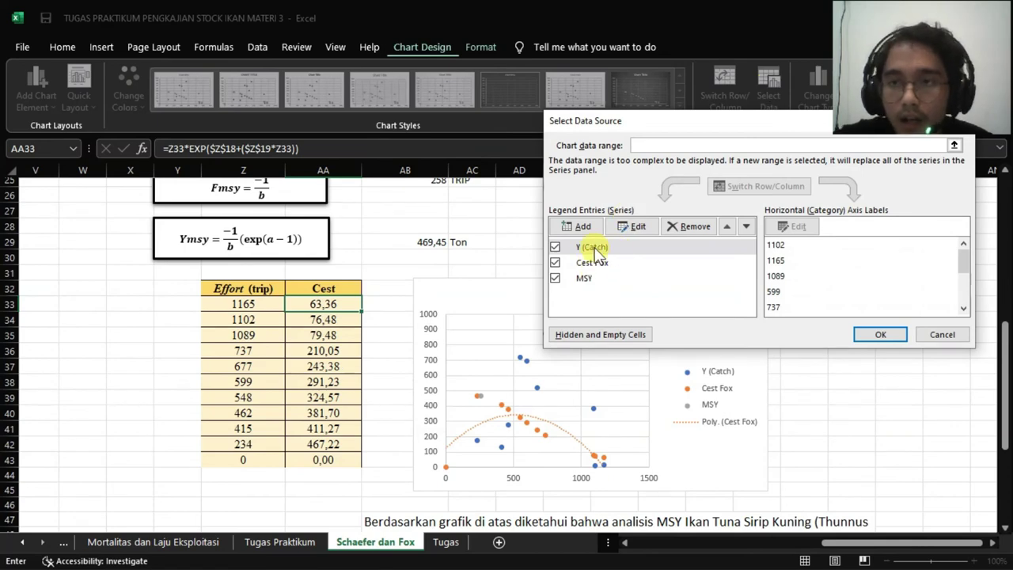
left_click(596, 265)
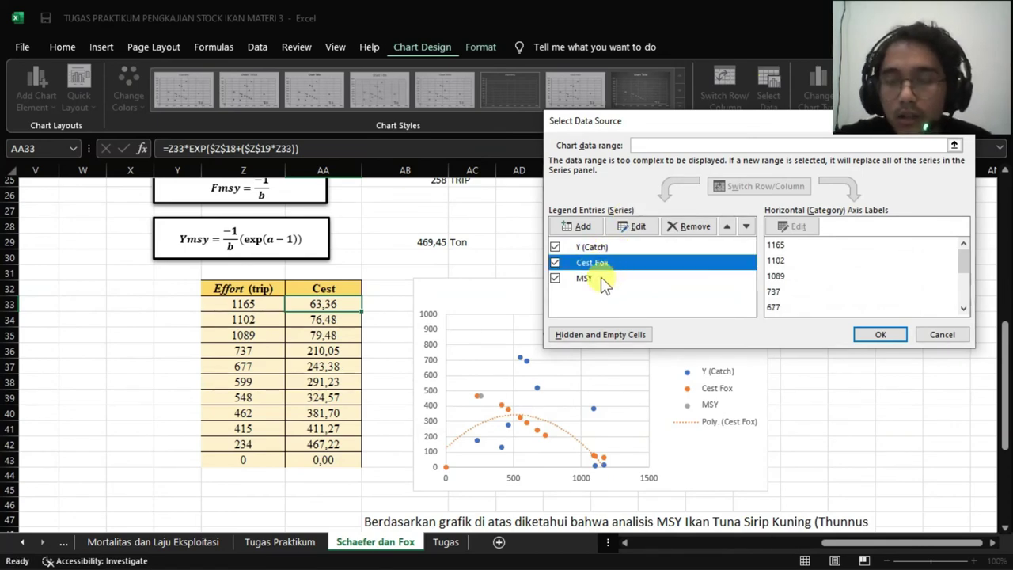
left_click(601, 281)
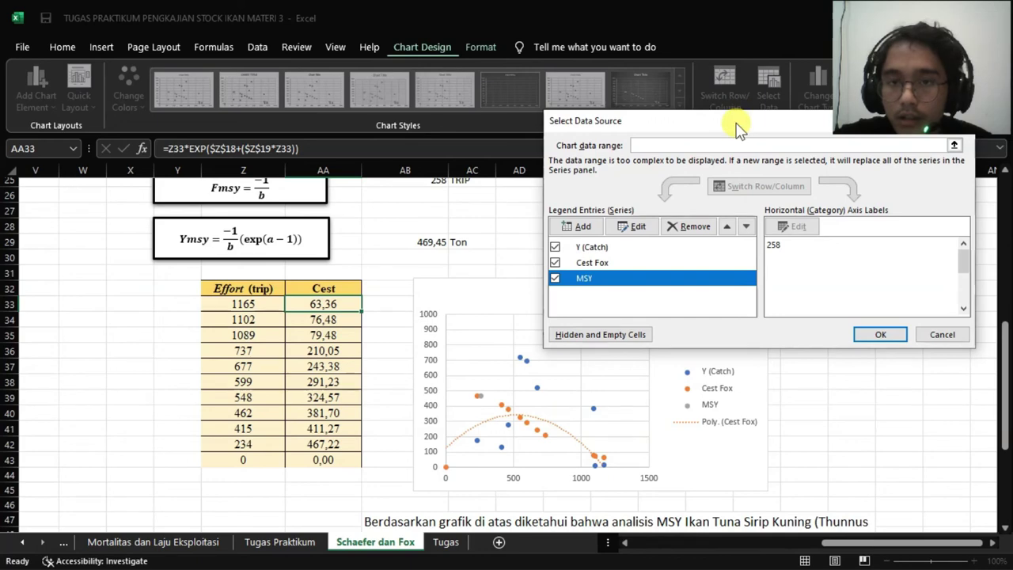
left_click(598, 248)
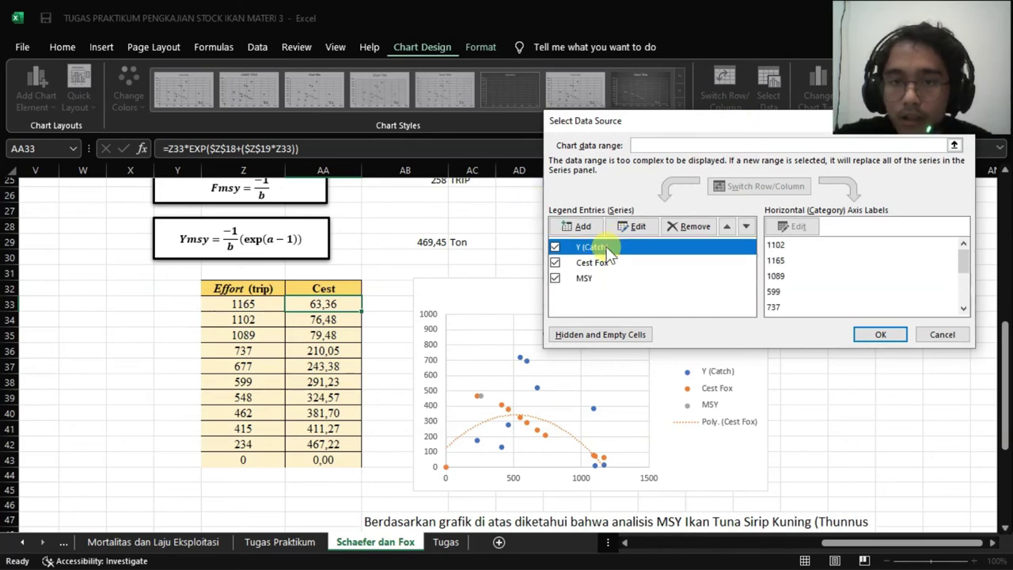
left_click(879, 337)
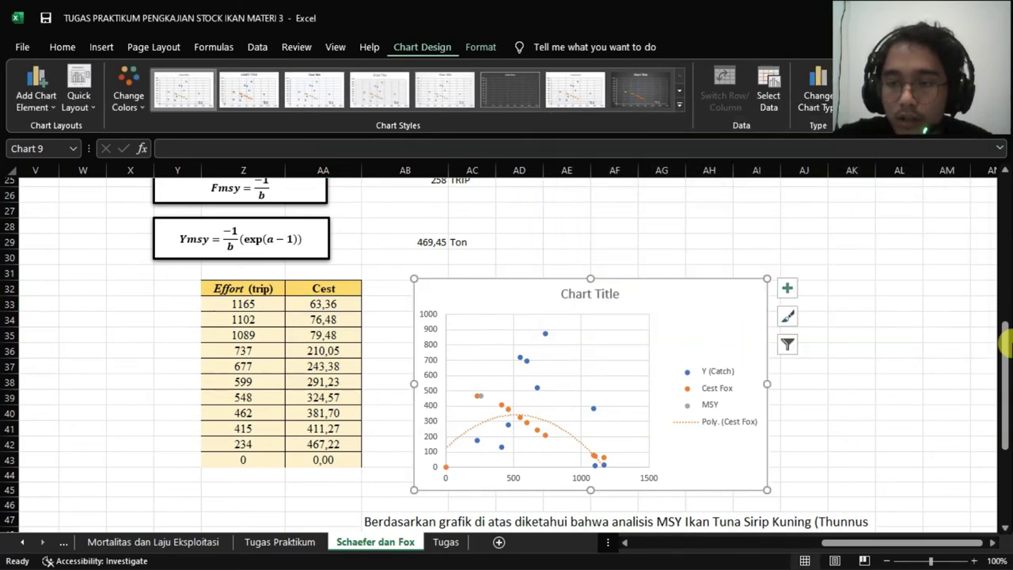
Compare the Fox data table with the chart and review the Cest Fox series' X and Y ranges and the MSY series
left_click_drag(1004, 342, 1002, 202)
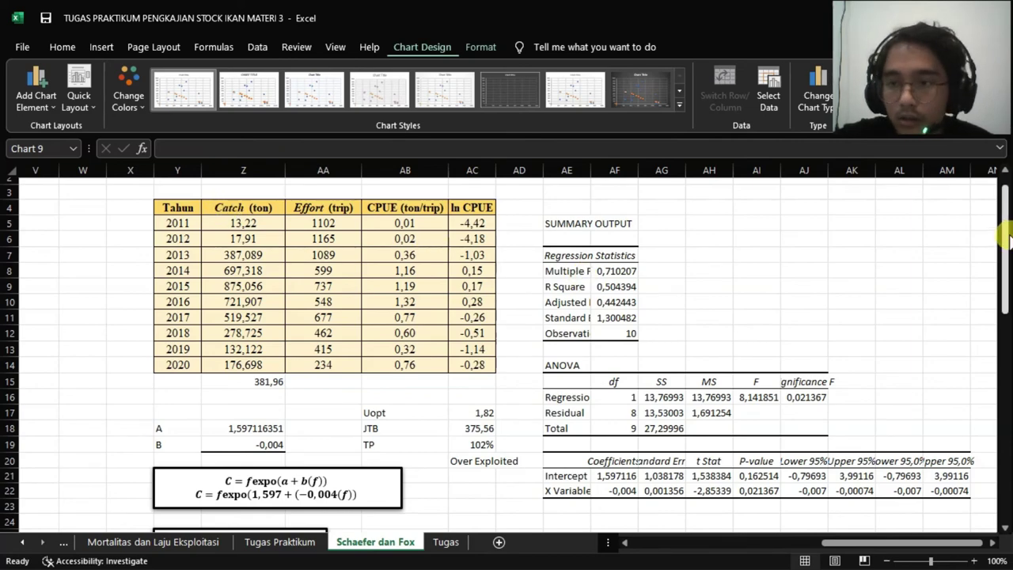
left_click_drag(1007, 238, 1005, 369)
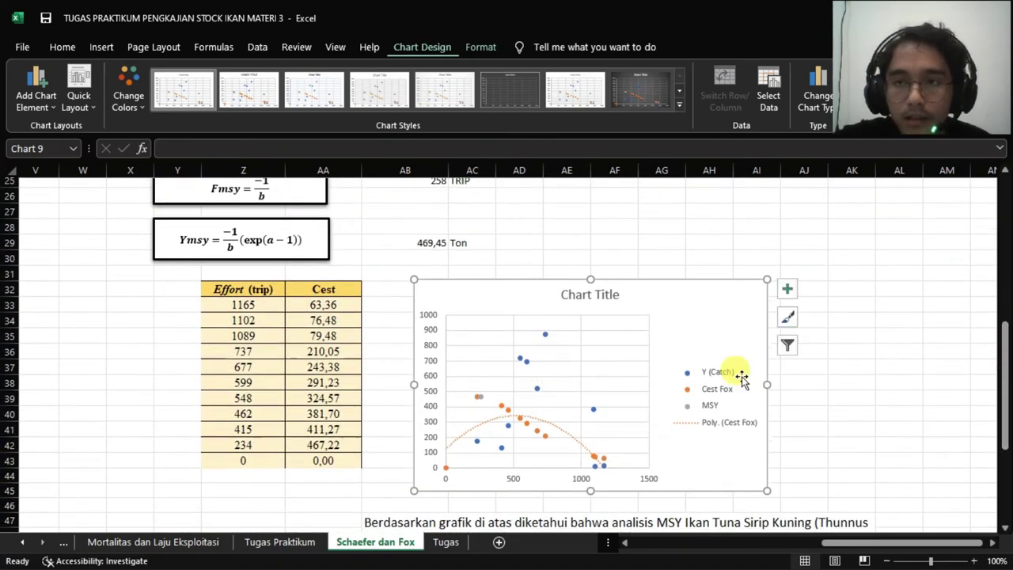
left_click(779, 79)
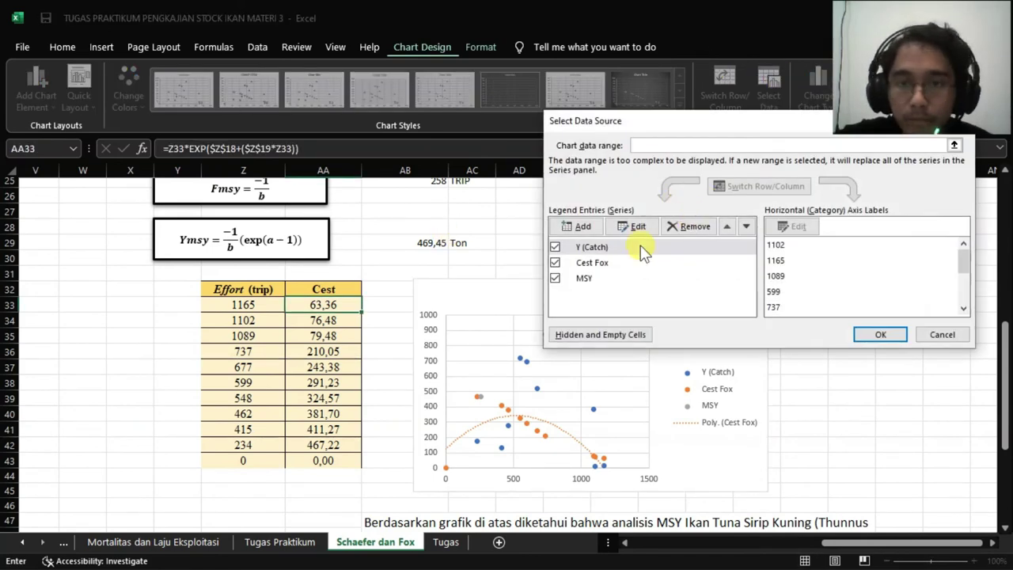
left_click(604, 264)
left_click(629, 227)
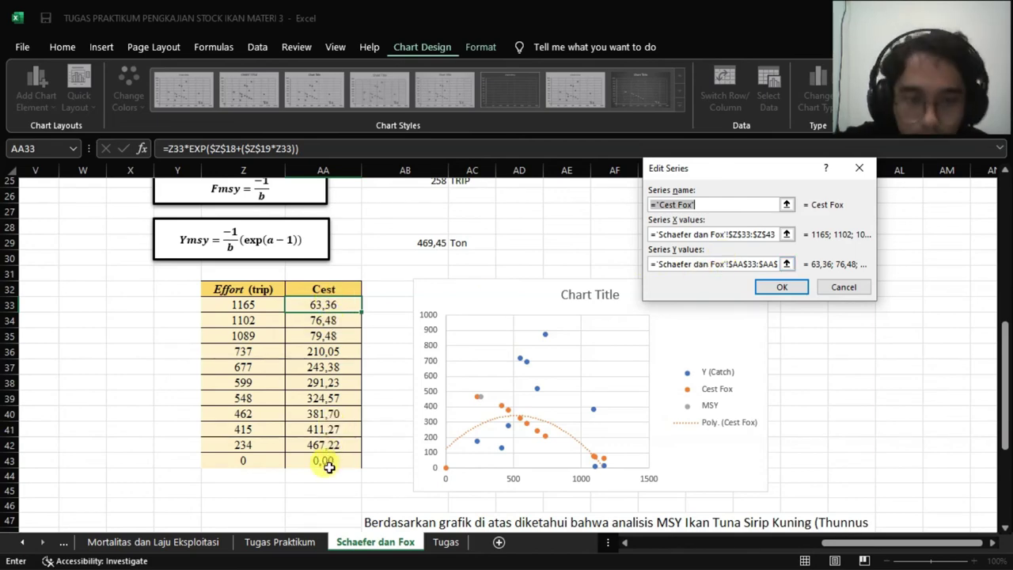
left_click(784, 287)
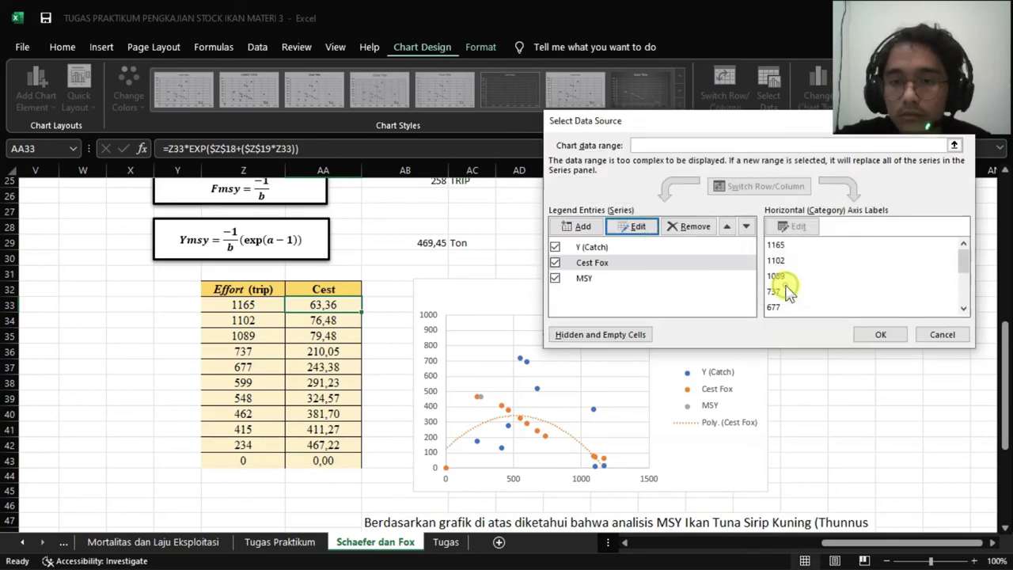
left_click(602, 280)
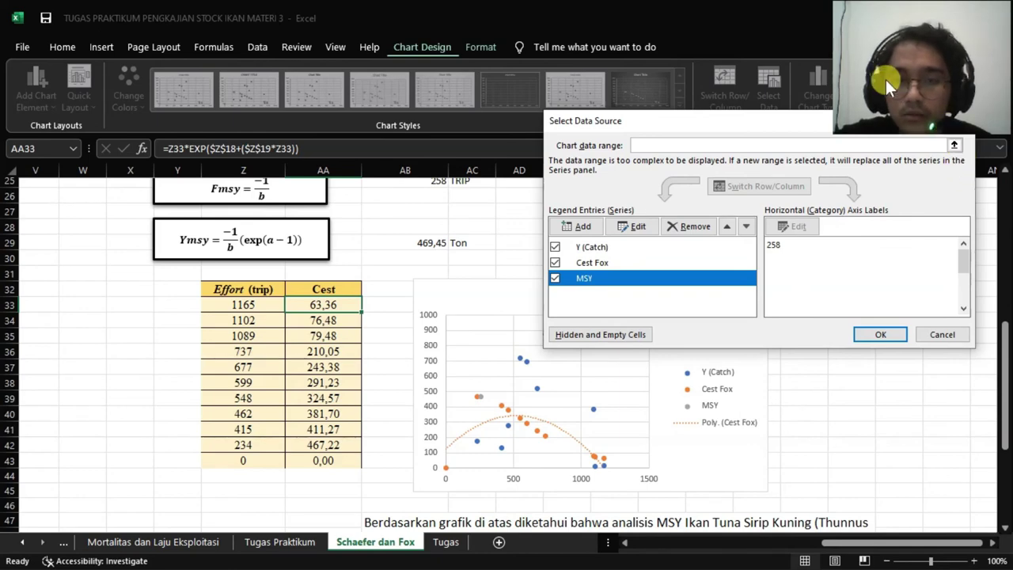
left_click_drag(773, 127, 621, 193)
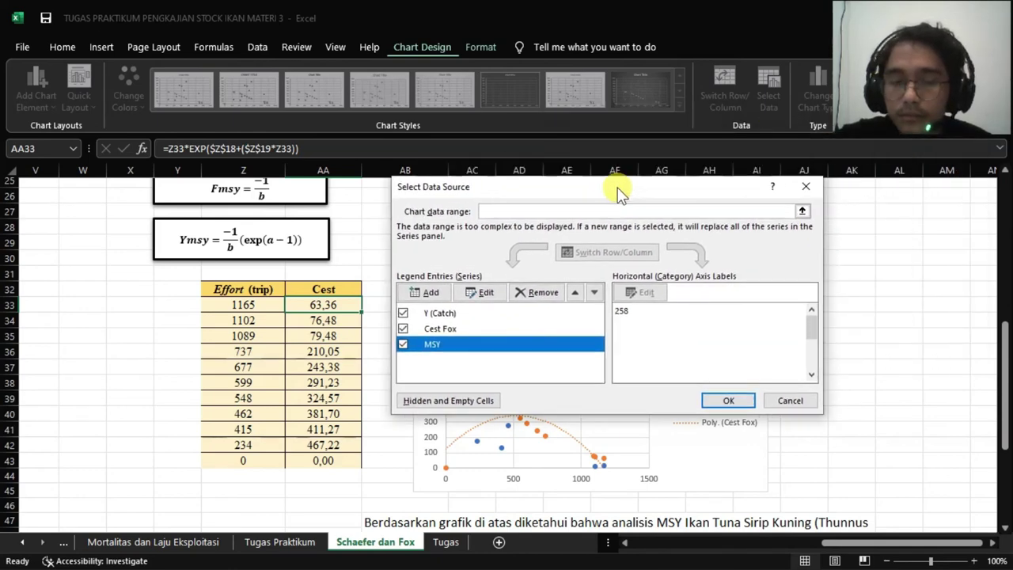
left_click(717, 404)
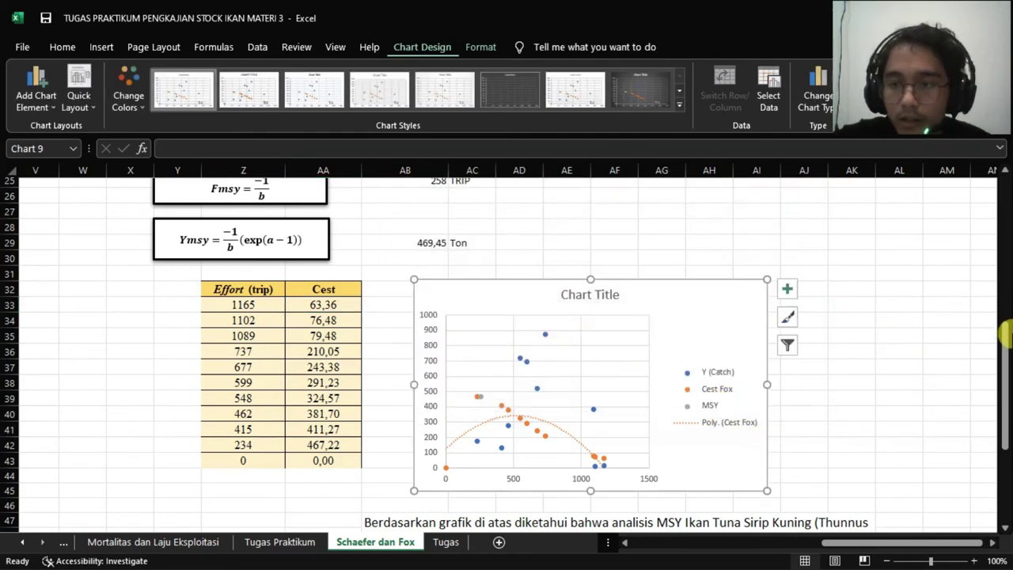
Examine the Fox Uopt and JTB formulas in AC17 and AC18
left_click_drag(1006, 332, 1005, 289)
left_click_drag(1003, 281, 1007, 252)
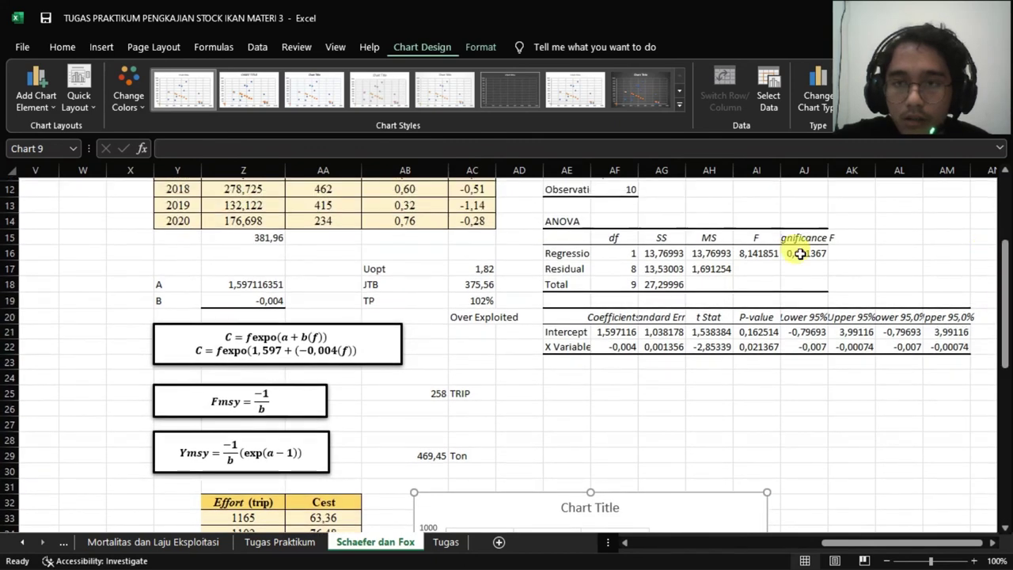
left_click(391, 269)
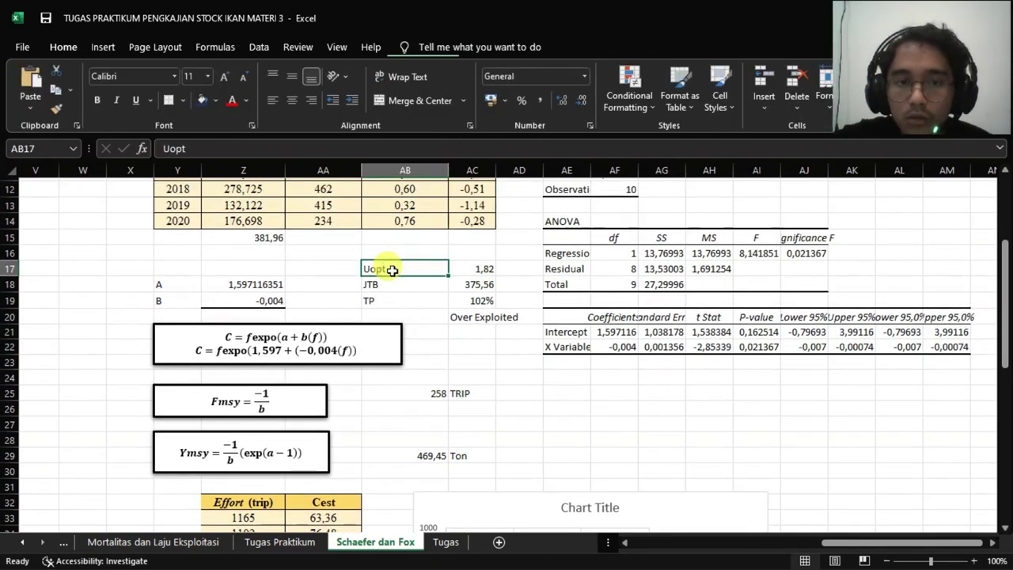
left_click(489, 270)
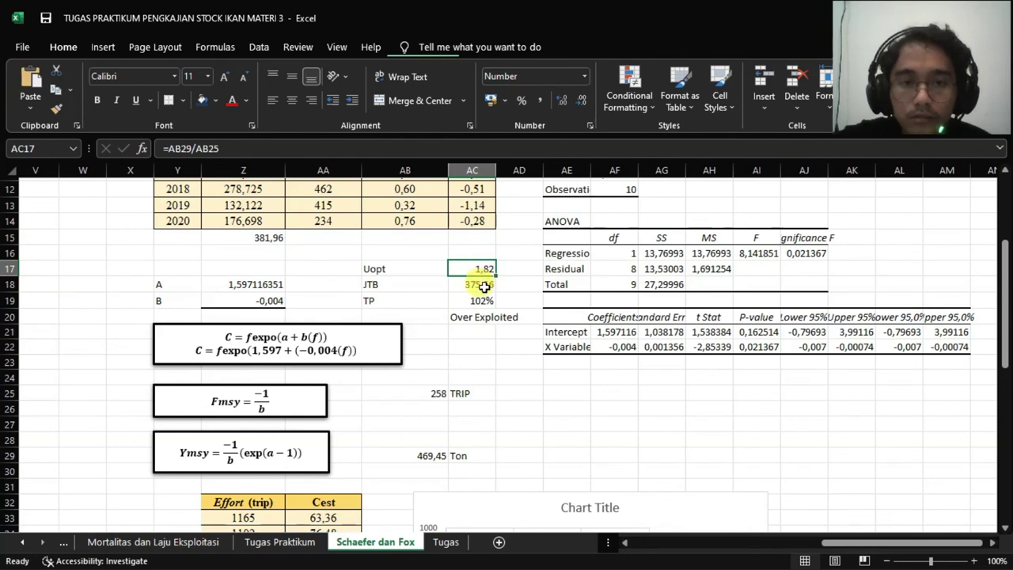
left_click(484, 289)
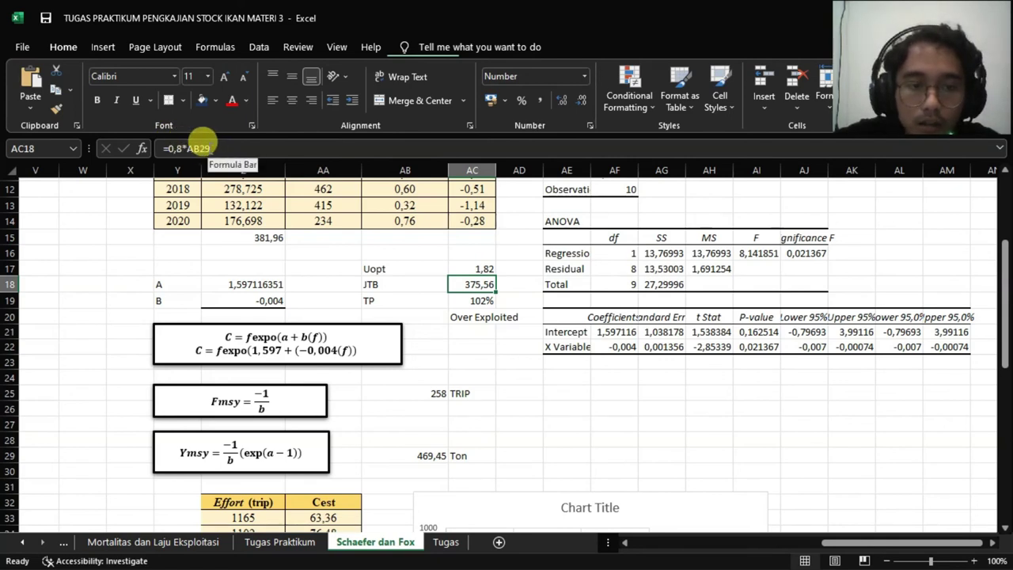
Examine the TP formula in AC19, the average catch formula in Z15 and the exploitation status in AC20
left_click(480, 299)
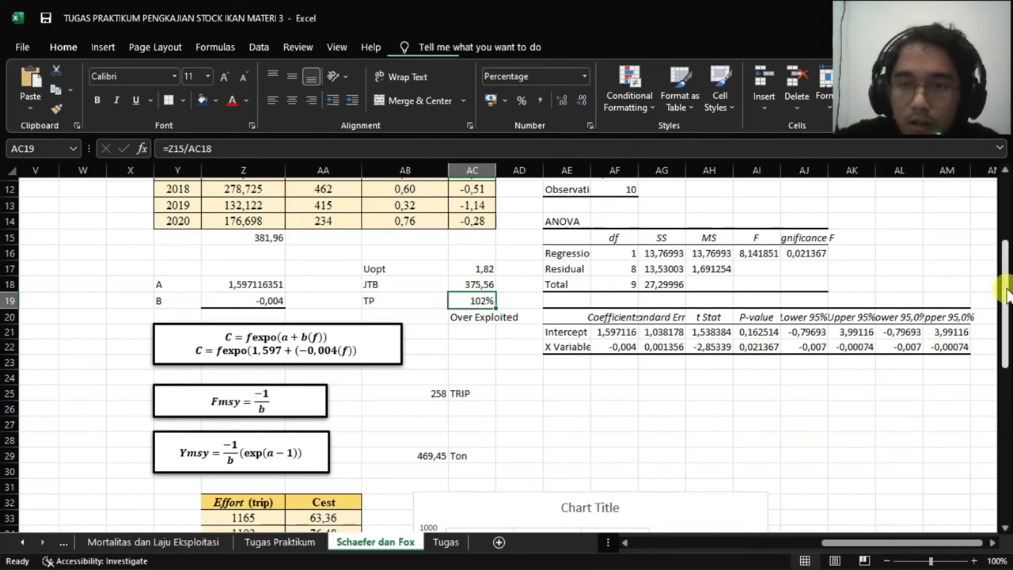
left_click_drag(1008, 297, 1008, 207)
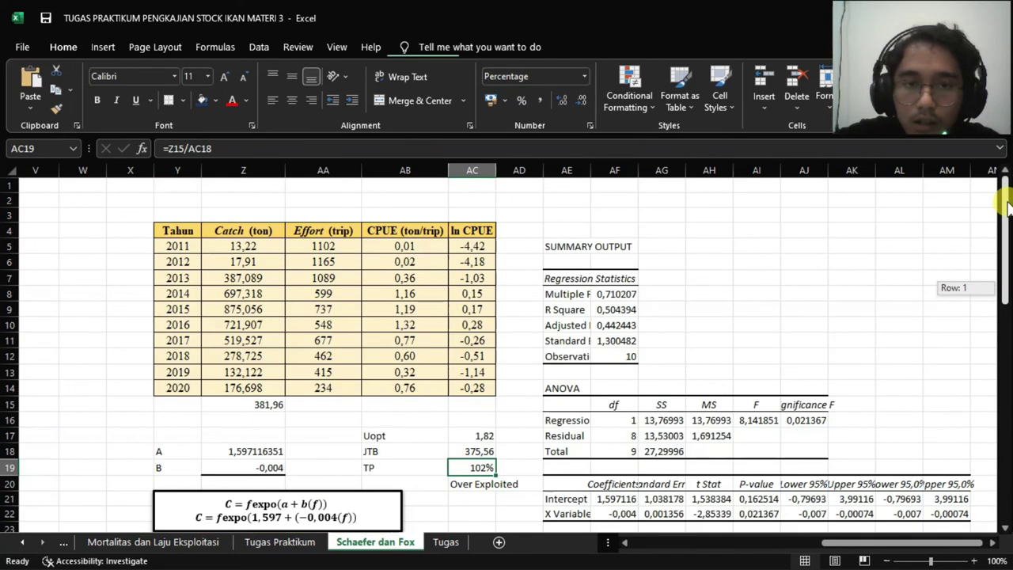
left_click(258, 402)
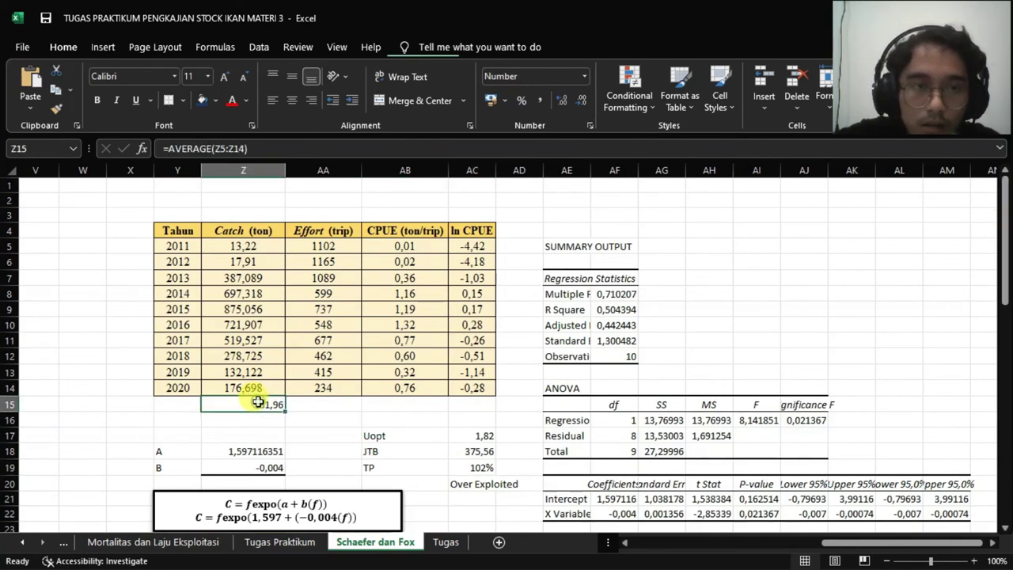
left_click(481, 468)
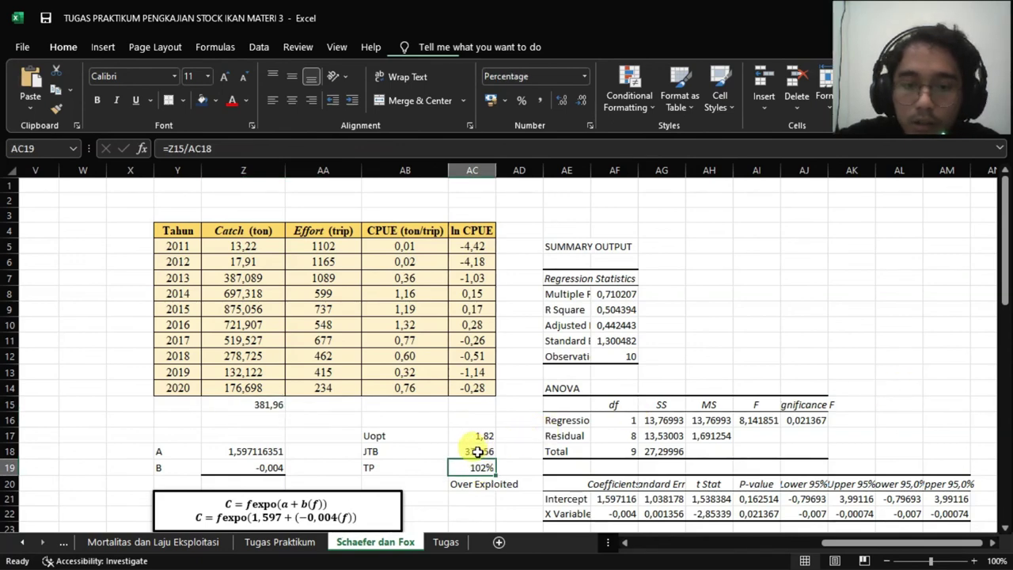
left_click_drag(1002, 301, 1009, 314)
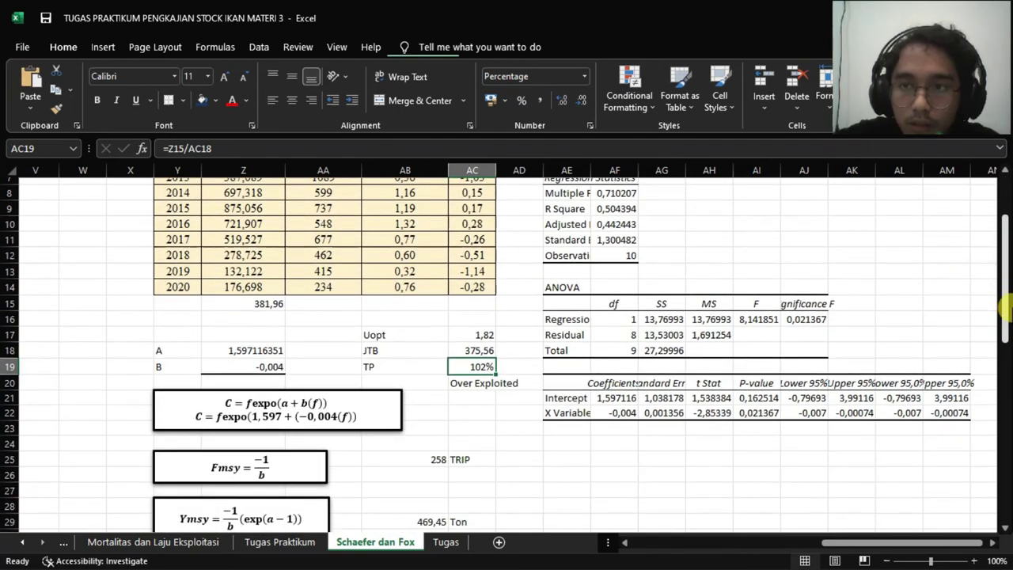
left_click(472, 382)
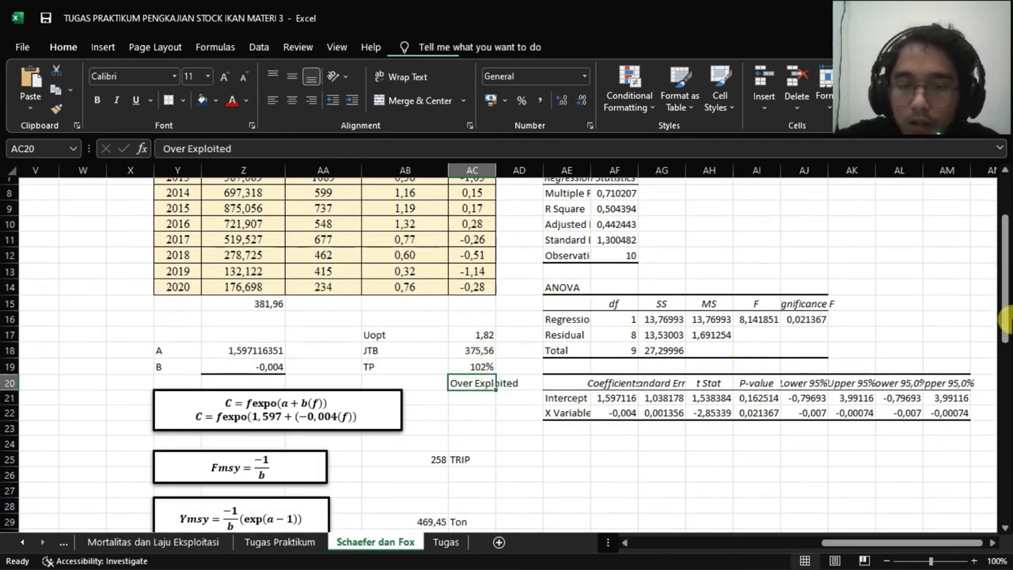
Read the Fox conclusion paragraph below the chart on the Schaefer dan Fox sheet
left_click_drag(1002, 325, 1002, 444)
left_click(906, 404)
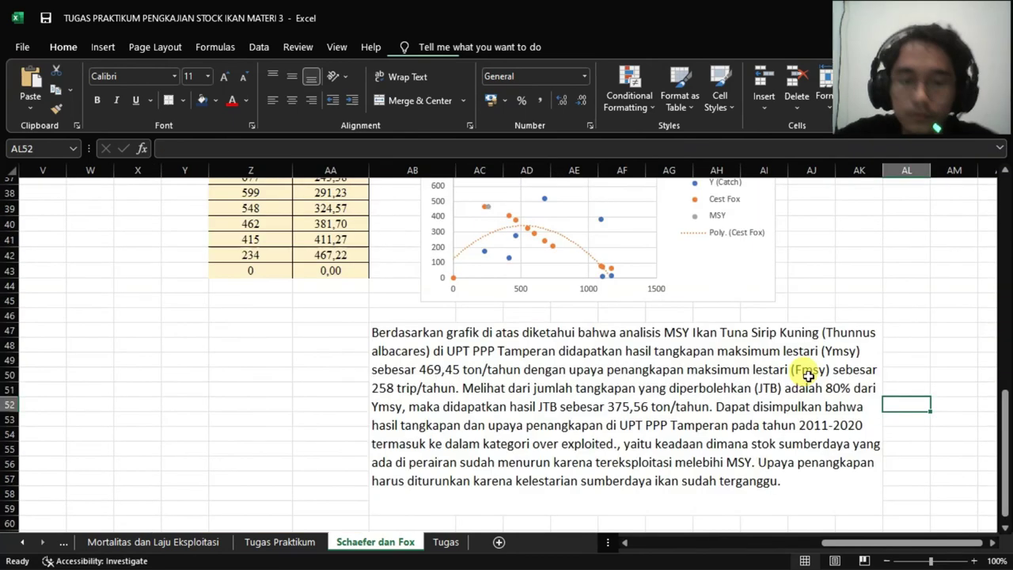
left_click(879, 280)
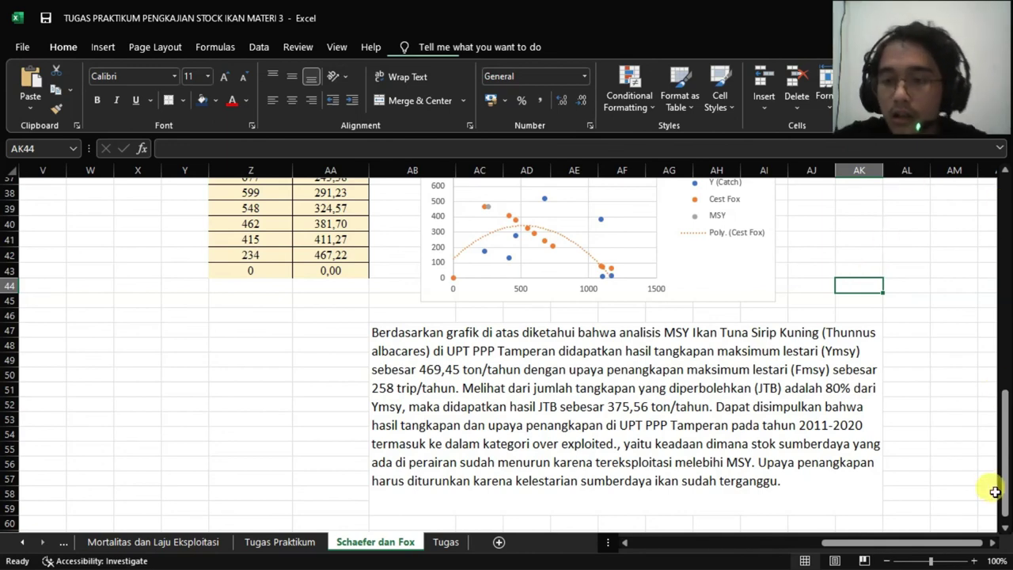
Return to the Tugas sheet
scroll(1007, 459, "up", 12)
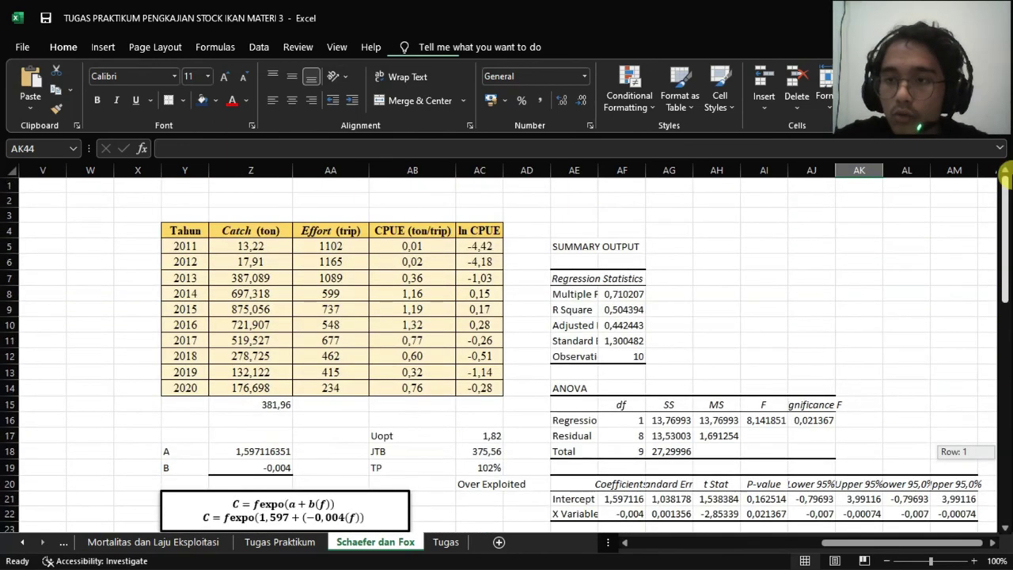
left_click_drag(842, 545, 751, 545)
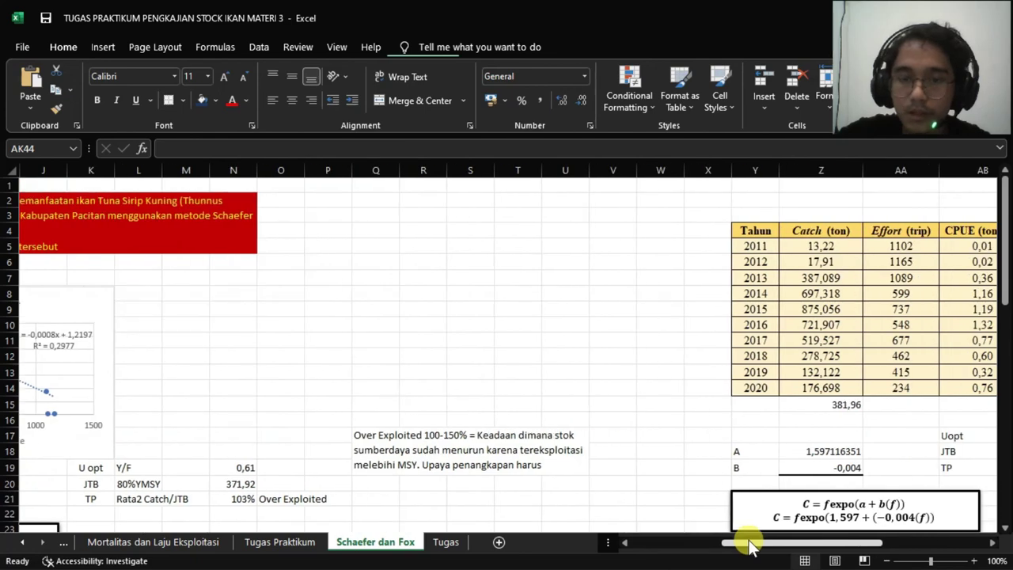
left_click(445, 542)
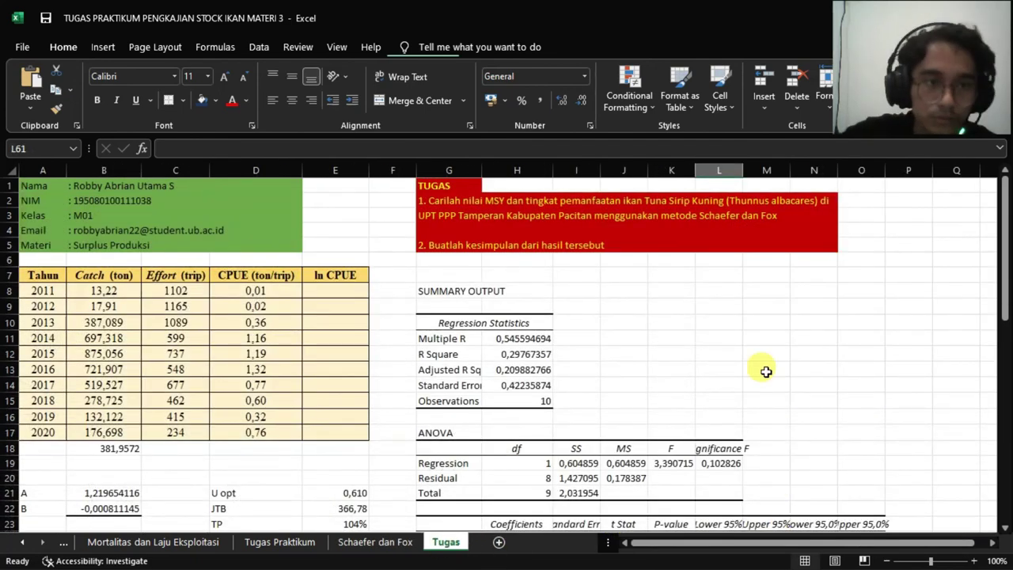